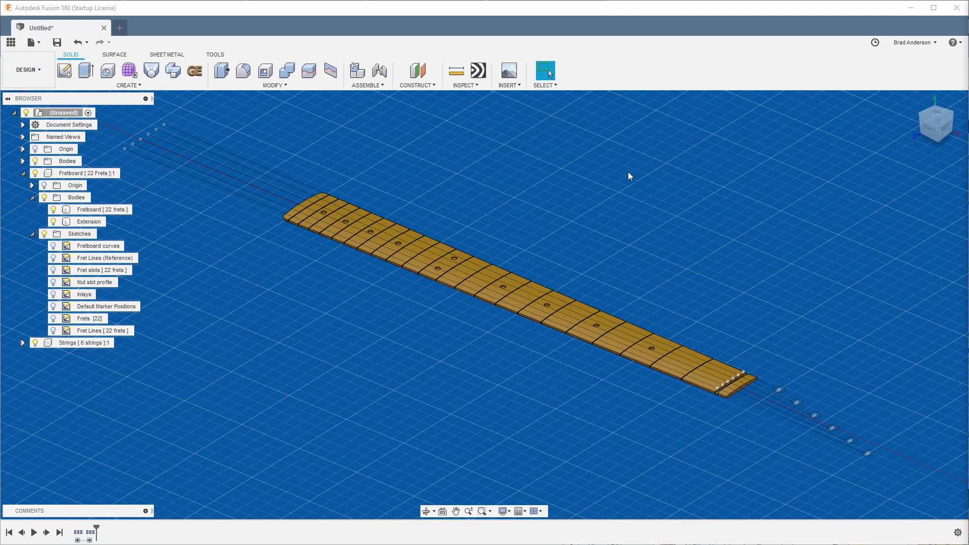
Step: Turn off the layout grid and hide the Strings component so only the fretboard is displayed
{"action": "left_click", "coordinate": [521, 512]}
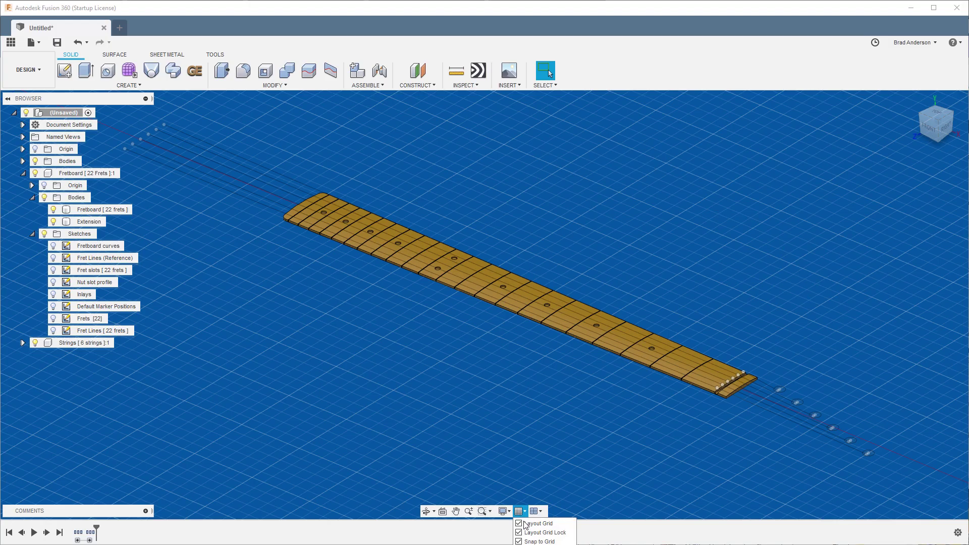
{"action": "left_click", "coordinate": [519, 523]}
{"action": "middle_click_drag", "start_coordinate": [547, 479], "coordinate": [522, 356], "text": "shift"}
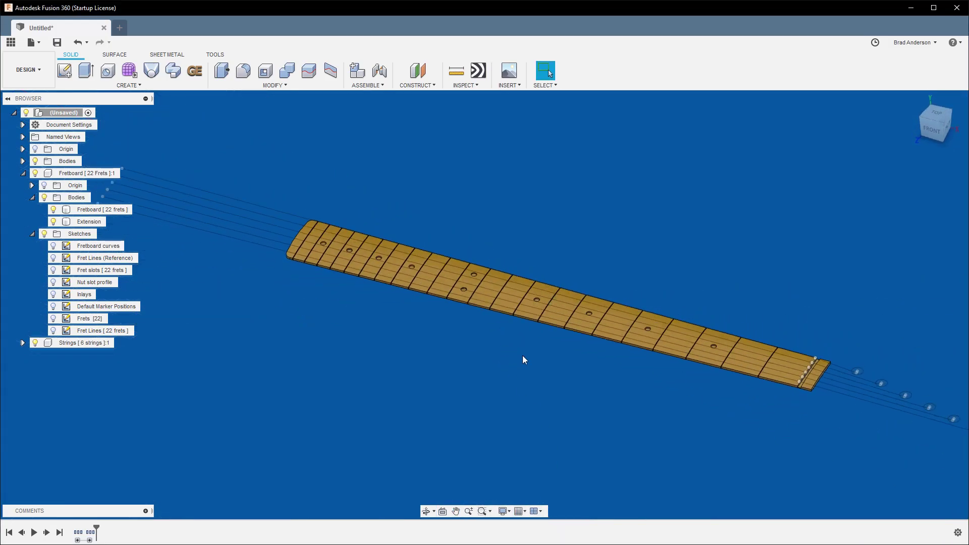
{"action": "left_click", "coordinate": [39, 344]}
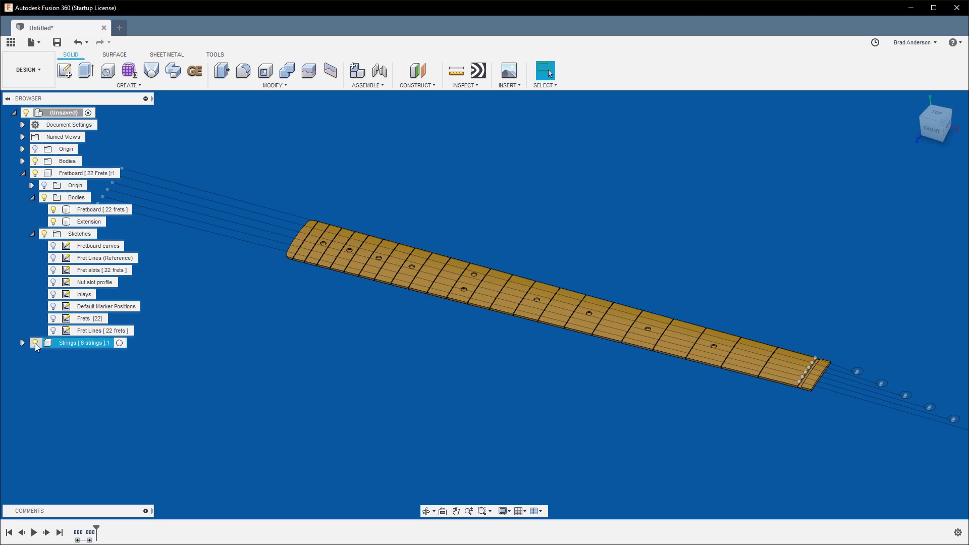
{"action": "left_click", "coordinate": [34, 343]}
{"action": "scroll", "coordinate": [701, 439], "scroll_direction": "up", "scroll_amount": 2}
{"action": "middle_click_drag", "start_coordinate": [700, 439], "coordinate": [655, 430]}
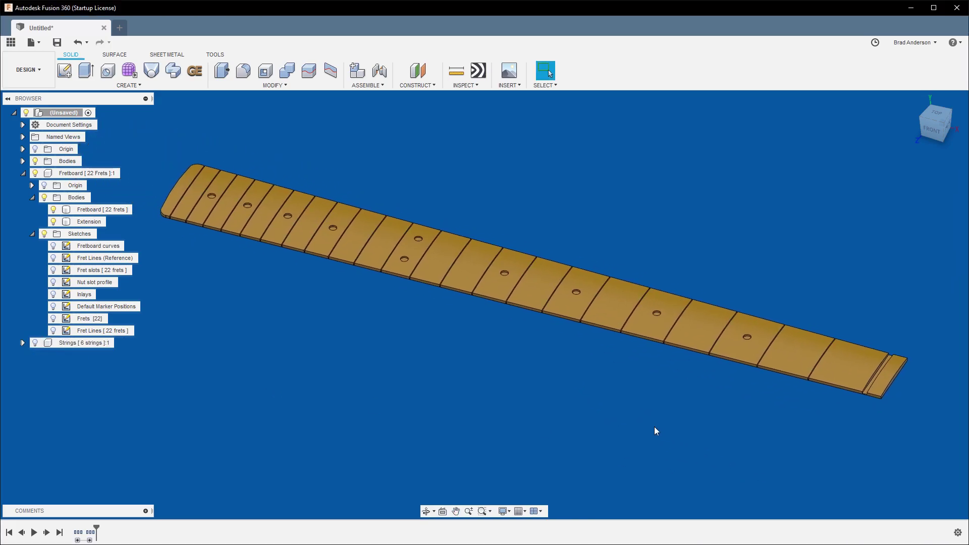
Step: Hide the Extension body and show the Fret Lines (Reference) sketch of the Fretboard component
{"action": "left_click", "coordinate": [63, 224]}
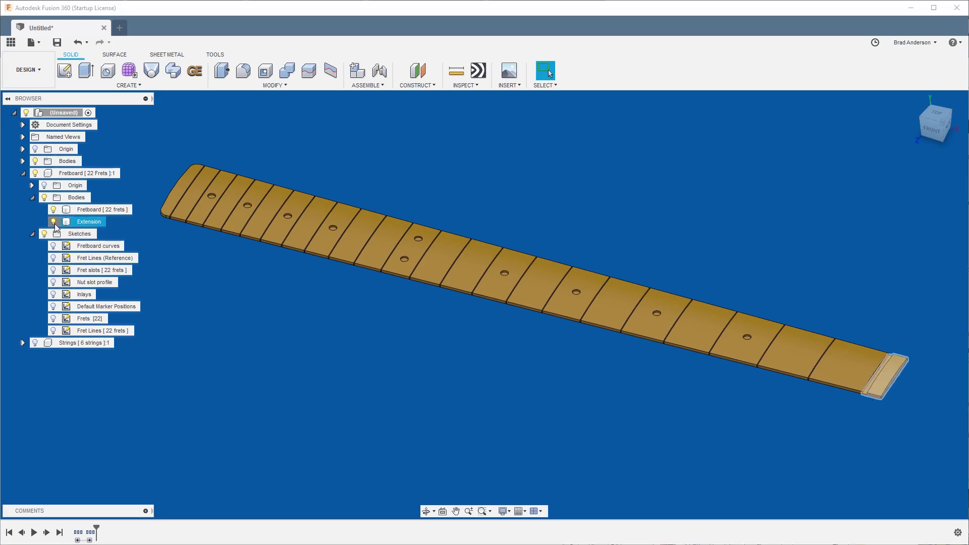
{"action": "left_click", "coordinate": [54, 223]}
{"action": "mouse_move", "coordinate": [489, 360]}
{"action": "middle_mouse_down", "text": "shift"}
{"action": "mouse_move", "coordinate": [480, 340]}
{"action": "mouse_move", "coordinate": [233, 295]}
{"action": "middle_mouse_up", "text": "shift"}
{"action": "left_click", "coordinate": [54, 258]}
{"action": "left_click", "coordinate": [54, 258]}
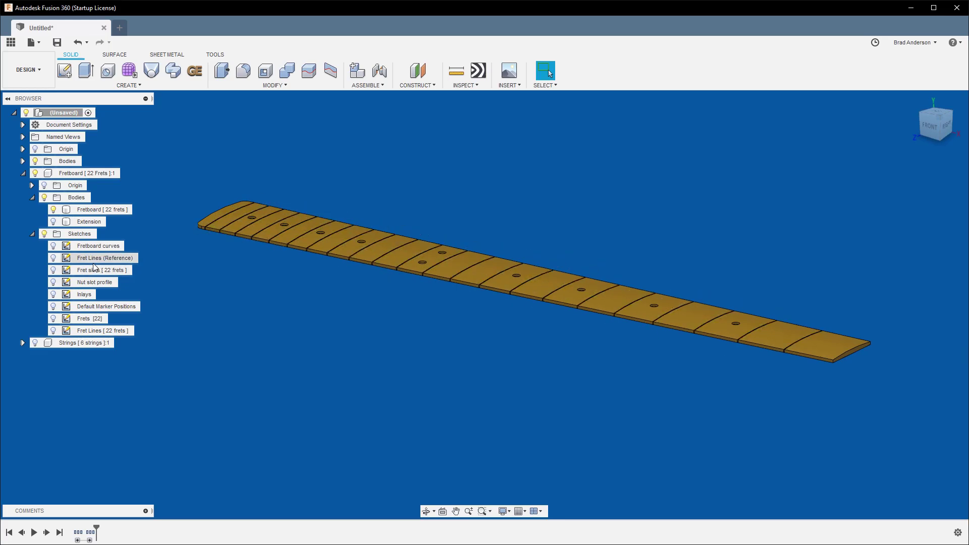
{"action": "left_click", "coordinate": [53, 258]}
{"action": "left_click", "coordinate": [65, 262]}
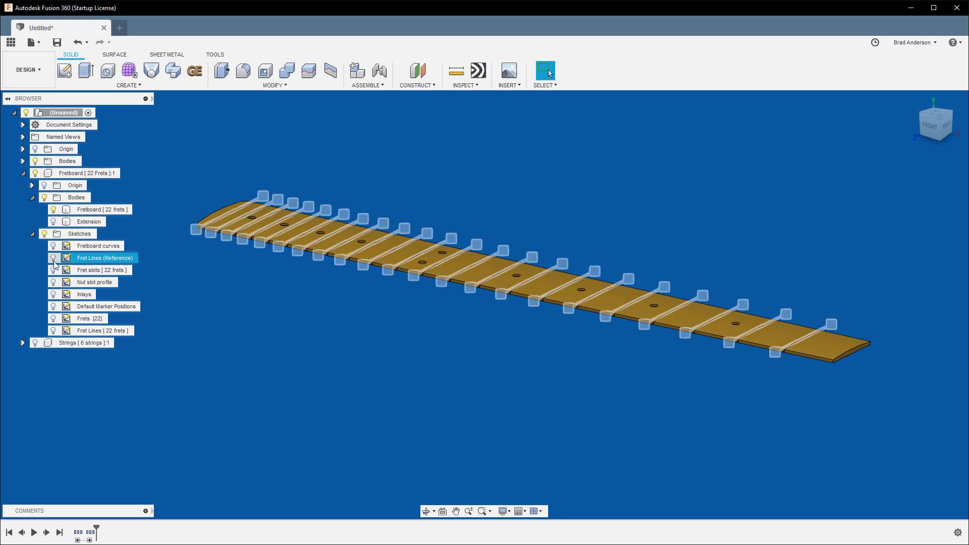
{"action": "left_click", "coordinate": [196, 291]}
Step: Make the Fretboard [ 22 Frets ] component active for editing
{"action": "middle_click_drag", "start_coordinate": [662, 348], "coordinate": [685, 347], "text": "shift"}
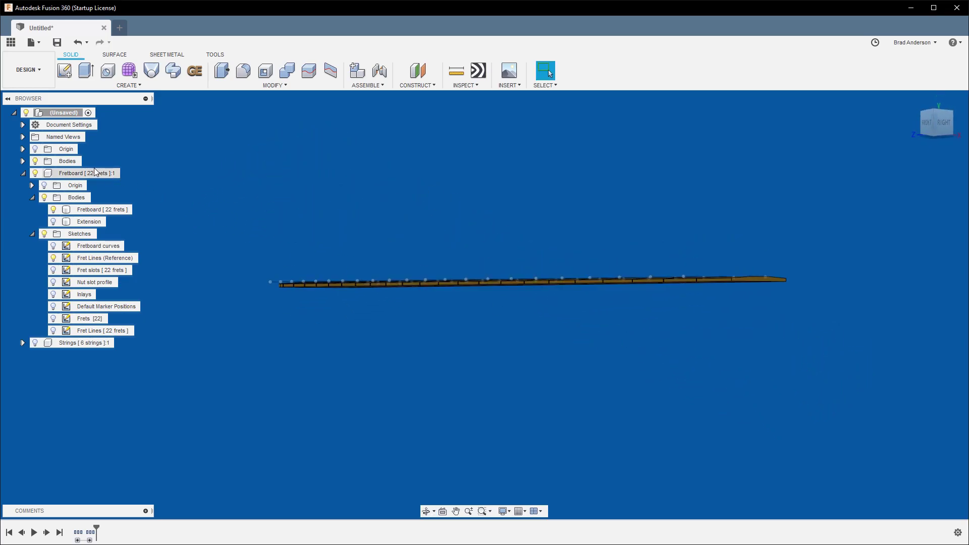
{"action": "left_click", "coordinate": [110, 176]}
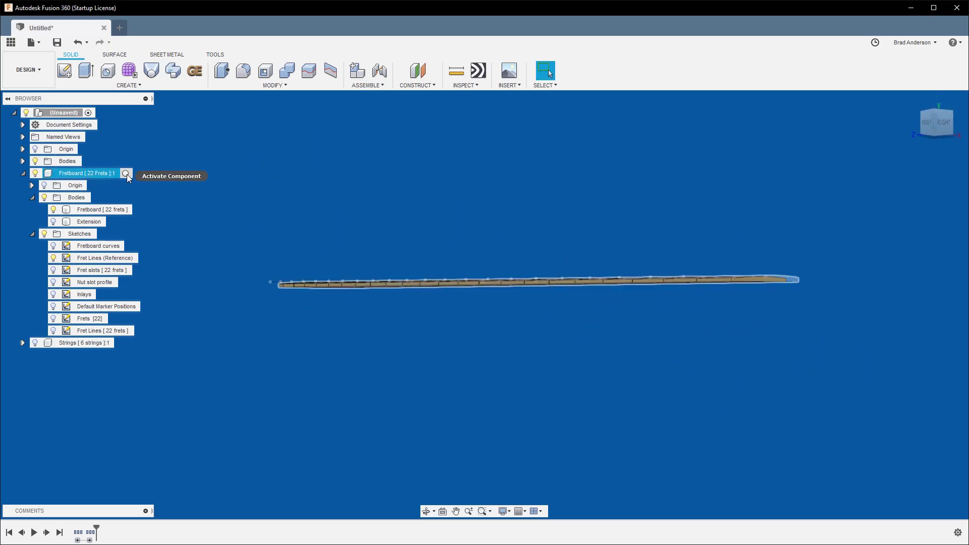
{"action": "left_click", "coordinate": [127, 173]}
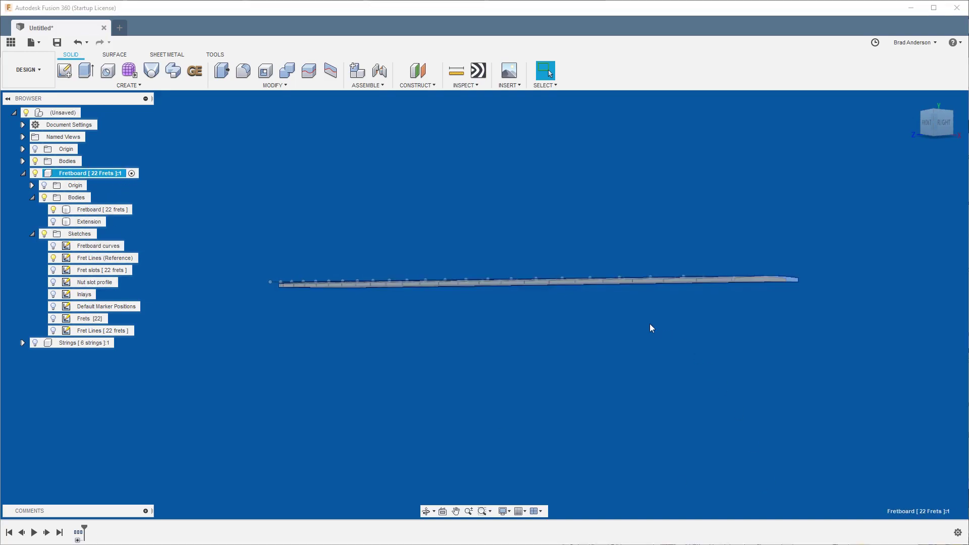
Step: Split the flat underside face of the fretboard with the first fret's reference line, using Split with Surface and an extended splitting tool
{"action": "middle_click_drag", "start_coordinate": [649, 325], "coordinate": [654, 358], "text": "shift"}
{"action": "middle_click_drag", "start_coordinate": [741, 240], "coordinate": [728, 350], "text": "shift"}
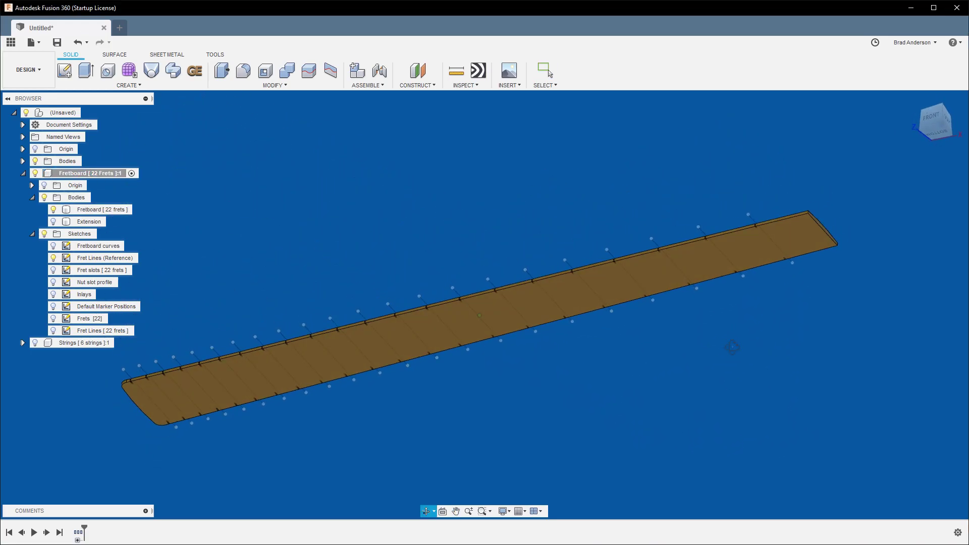
{"action": "left_click", "coordinate": [628, 285]}
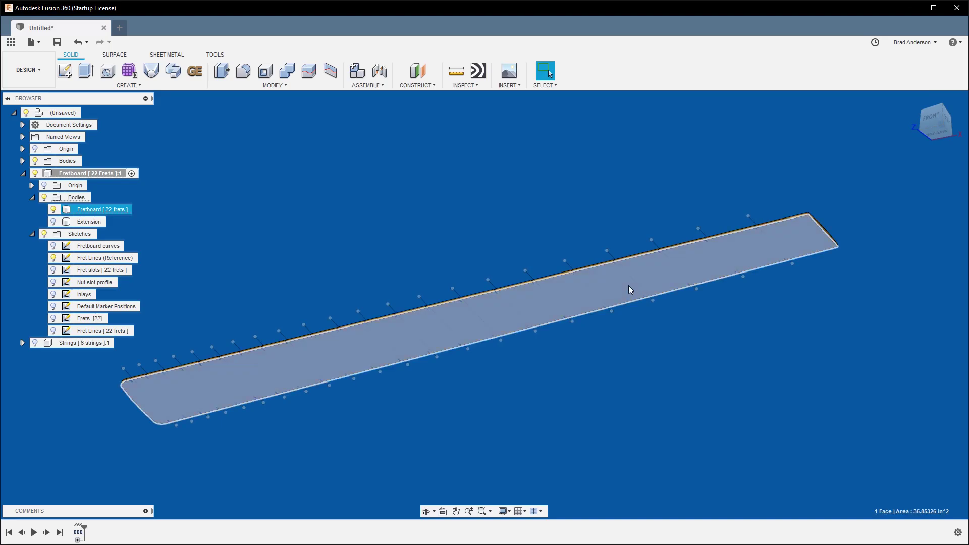
{"action": "left_click", "coordinate": [332, 72]}
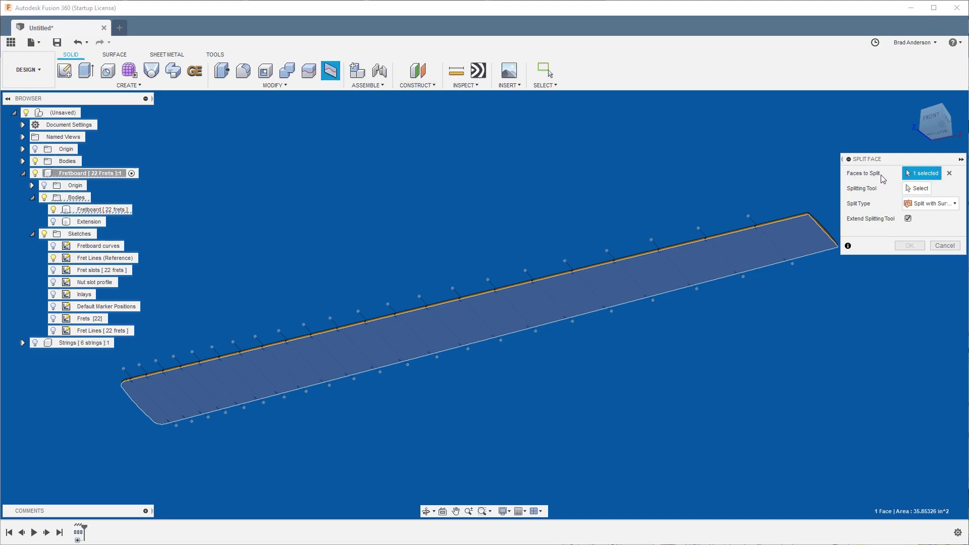
{"action": "left_click", "coordinate": [920, 190]}
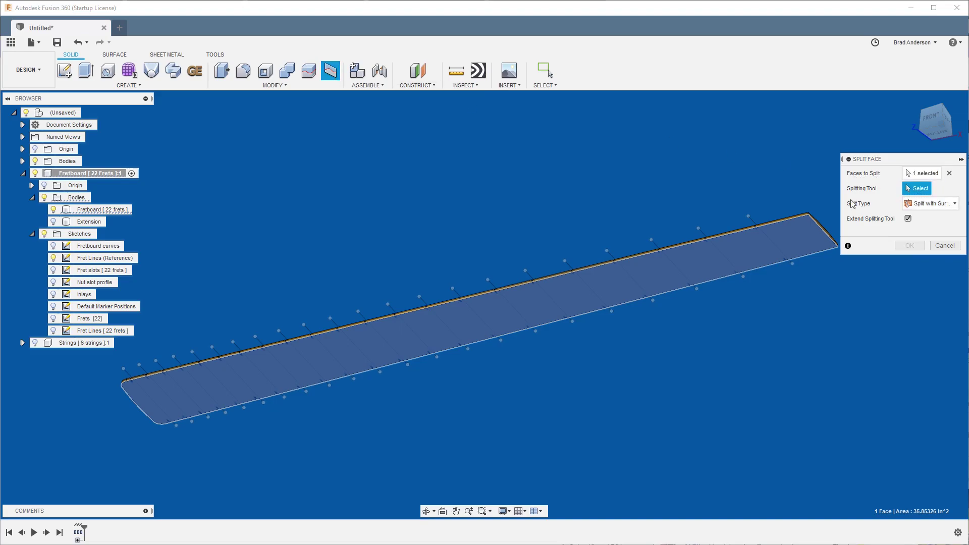
{"action": "left_click", "coordinate": [751, 220]}
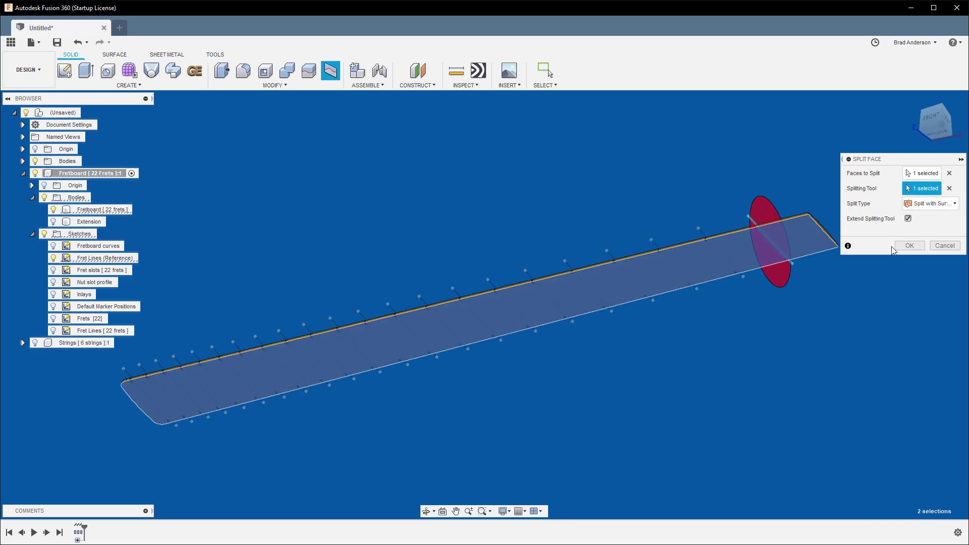
{"action": "left_click", "coordinate": [920, 245]}
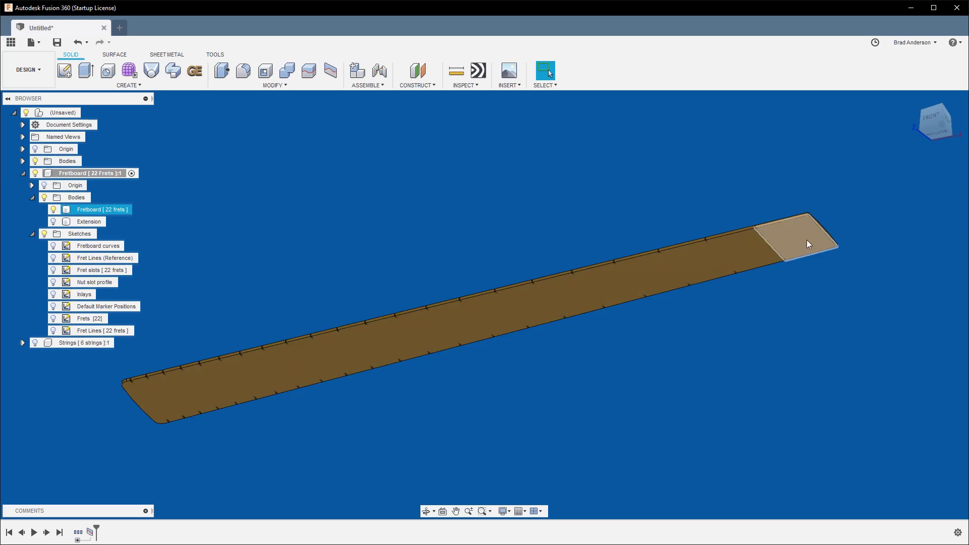
Step: Show the Fret Lines (Reference) and Default Marker Positions sketches on the fretboard
{"action": "left_click", "coordinate": [53, 258]}
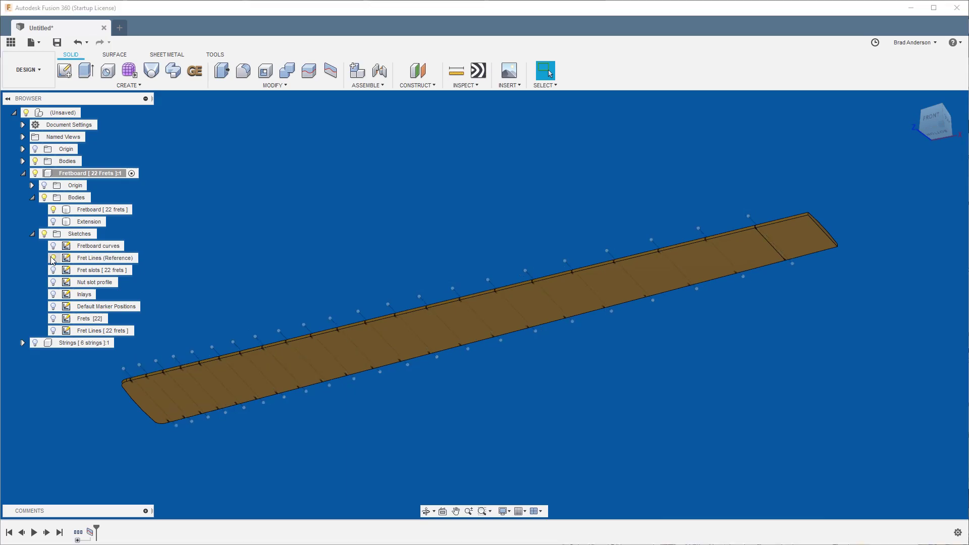
{"action": "left_click", "coordinate": [54, 306]}
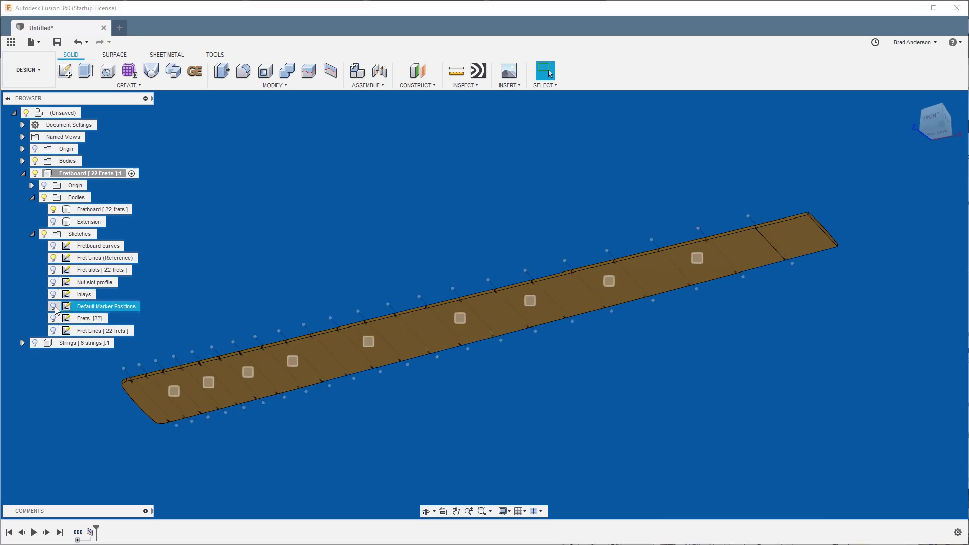
{"action": "left_click", "coordinate": [53, 305]}
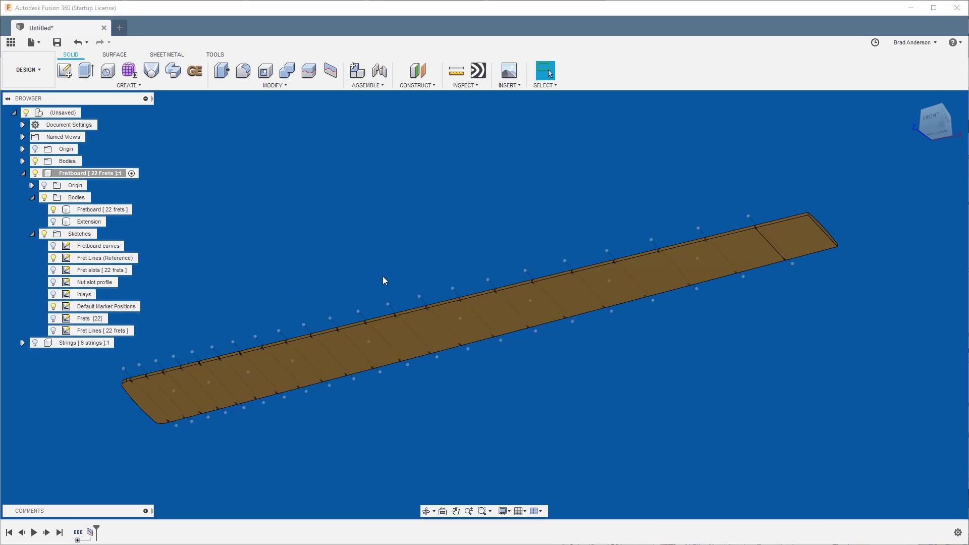
{"action": "left_click", "coordinate": [369, 343]}
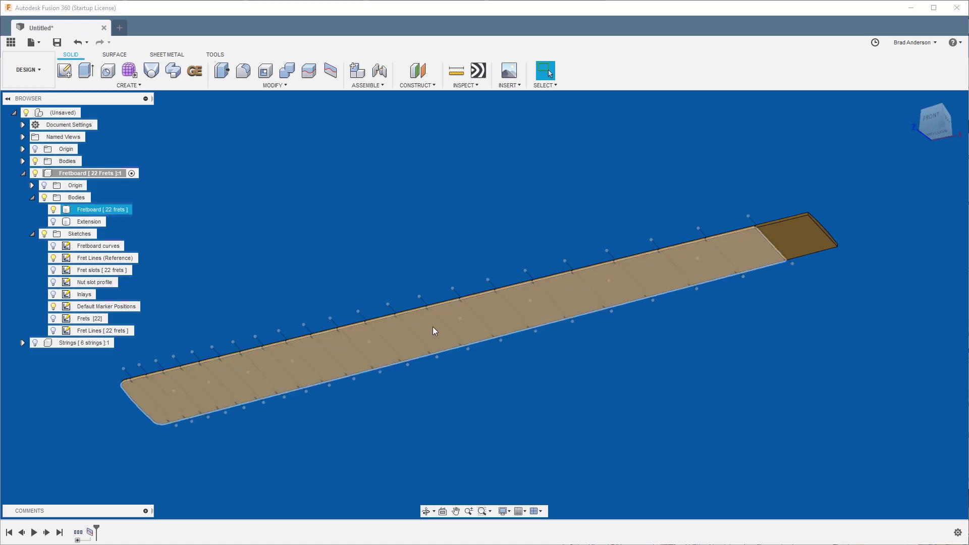
{"action": "left_click", "coordinate": [401, 258]}
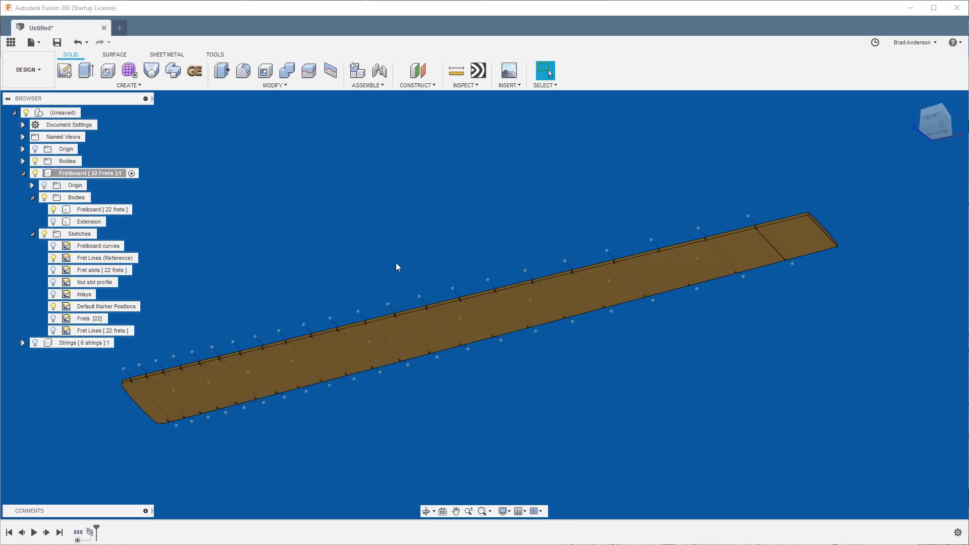
Step: Split the larger underside face with the 11th fret's reference line, just on the nut side of the 12th-fret marker
{"action": "left_click", "coordinate": [330, 71]}
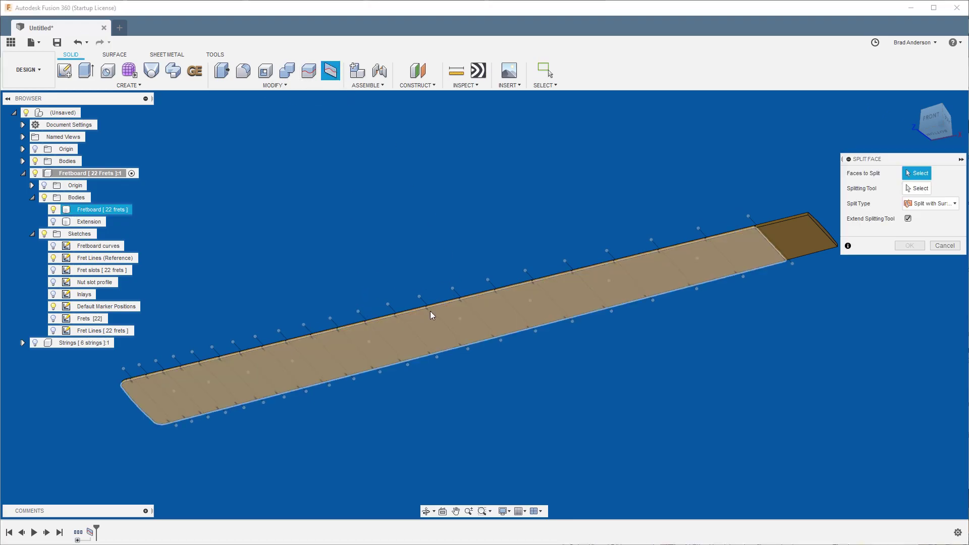
{"action": "left_click", "coordinate": [411, 324]}
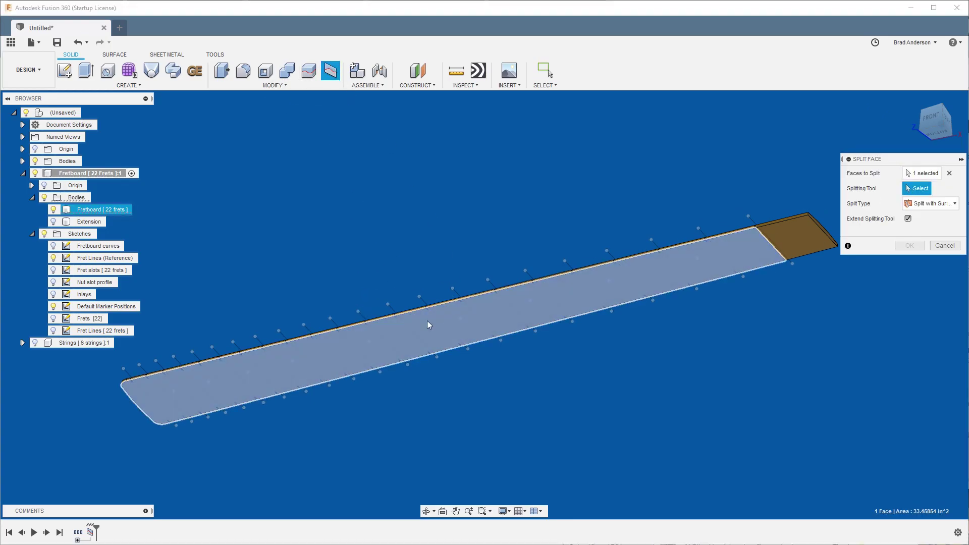
{"action": "left_click", "coordinate": [368, 322]}
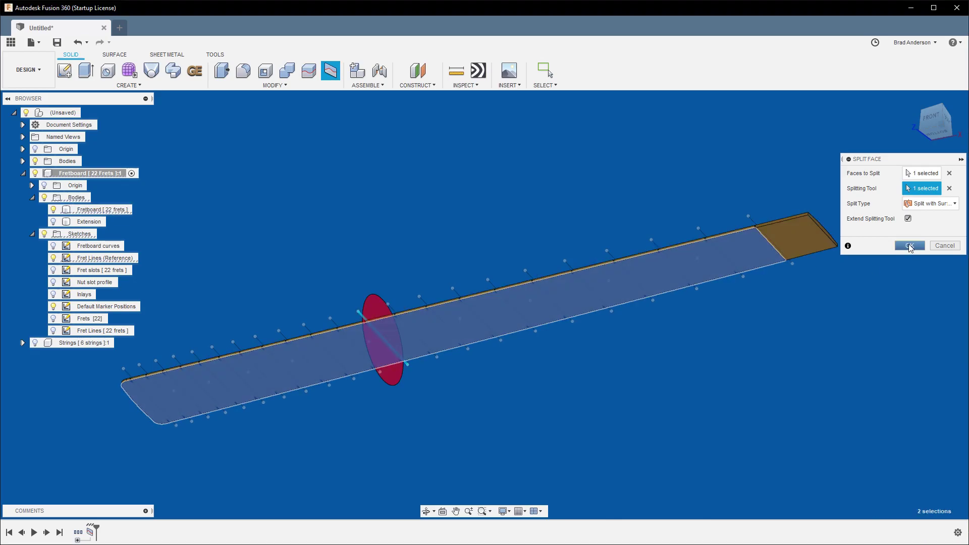
{"action": "left_click", "coordinate": [909, 245]}
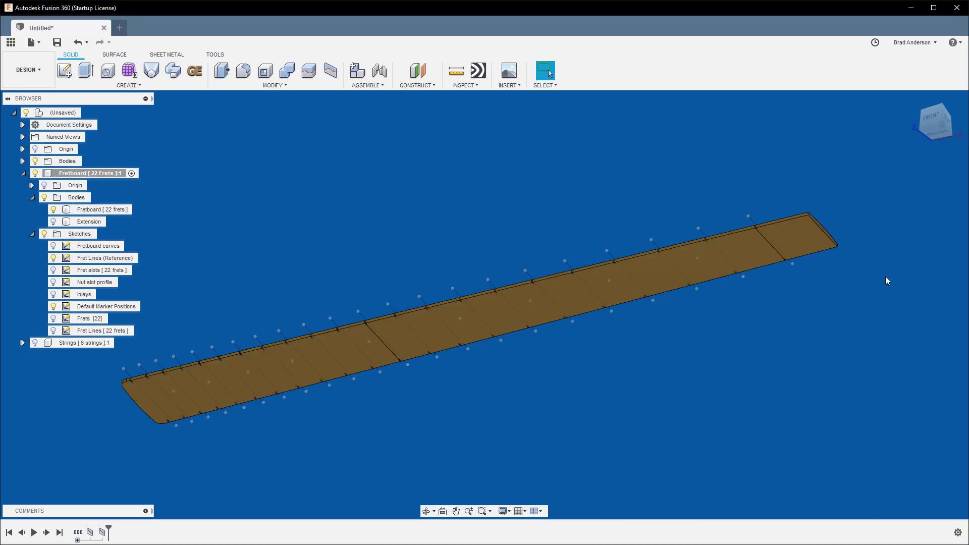
Step: Hide the Fret Lines (Reference) and Default Marker Positions sketches
{"action": "left_click", "coordinate": [53, 258]}
{"action": "left_click", "coordinate": [53, 306]}
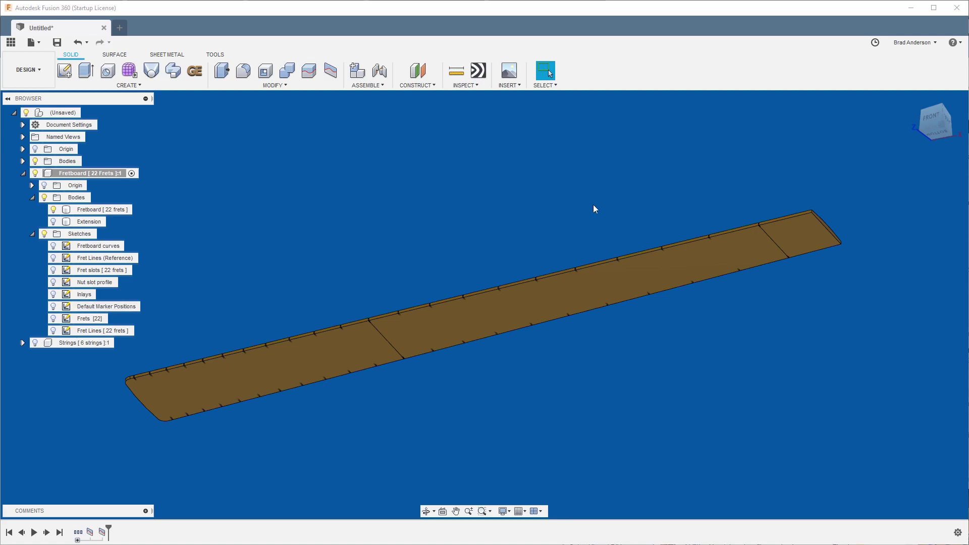
{"action": "middle_click_drag", "start_coordinate": [589, 161], "coordinate": [601, 174], "text": "shift"}
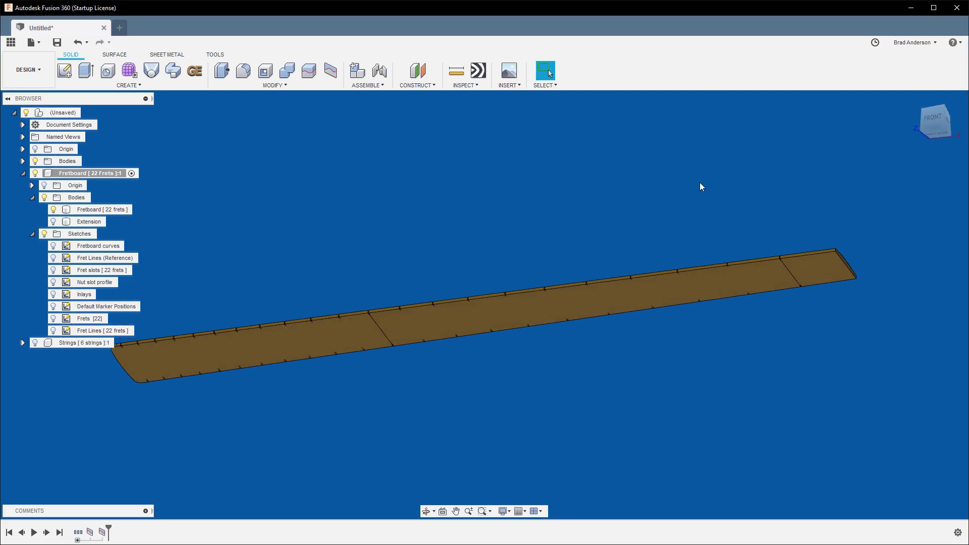
Step: Examine the separate underside faces of the fretboard and the two split edges between them
{"action": "left_click", "coordinate": [681, 293]}
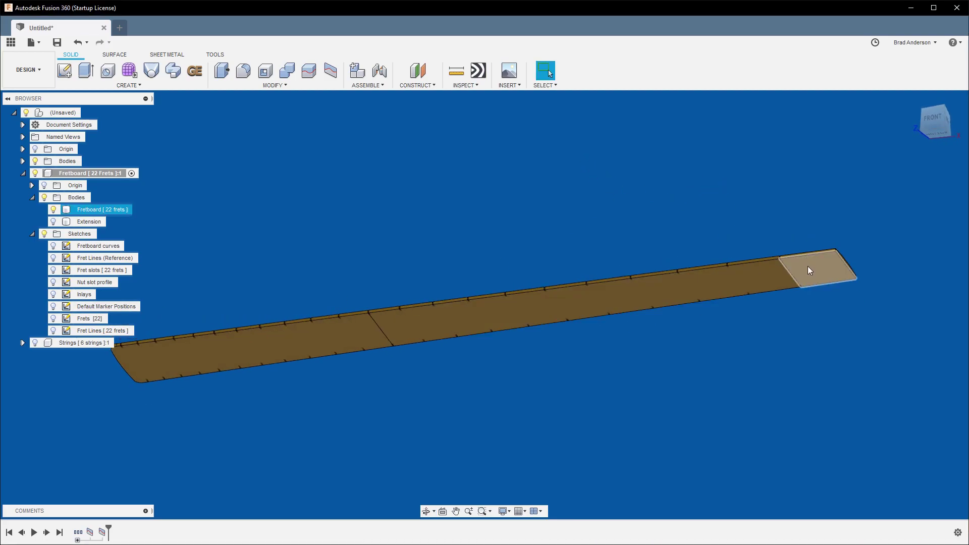
{"action": "left_click", "coordinate": [536, 344]}
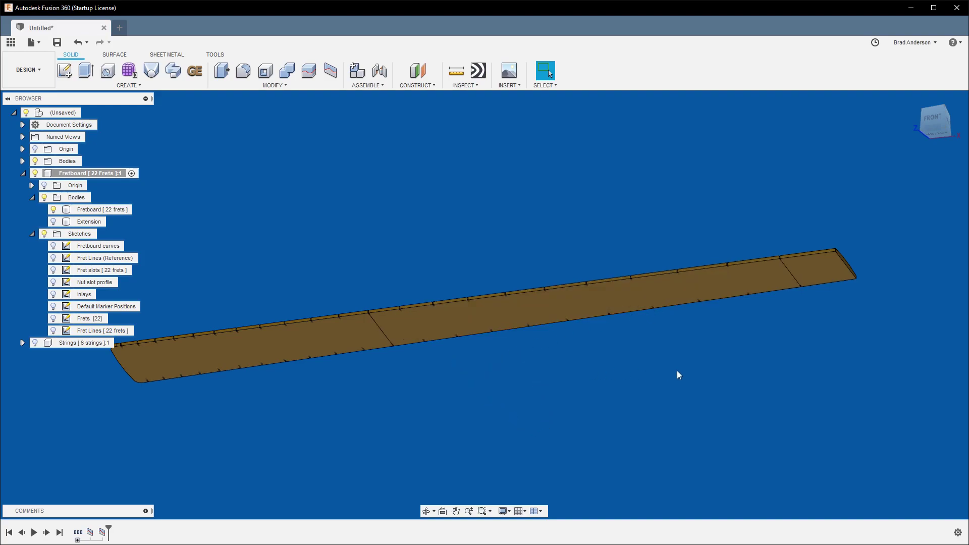
{"action": "left_click", "coordinate": [787, 276]}
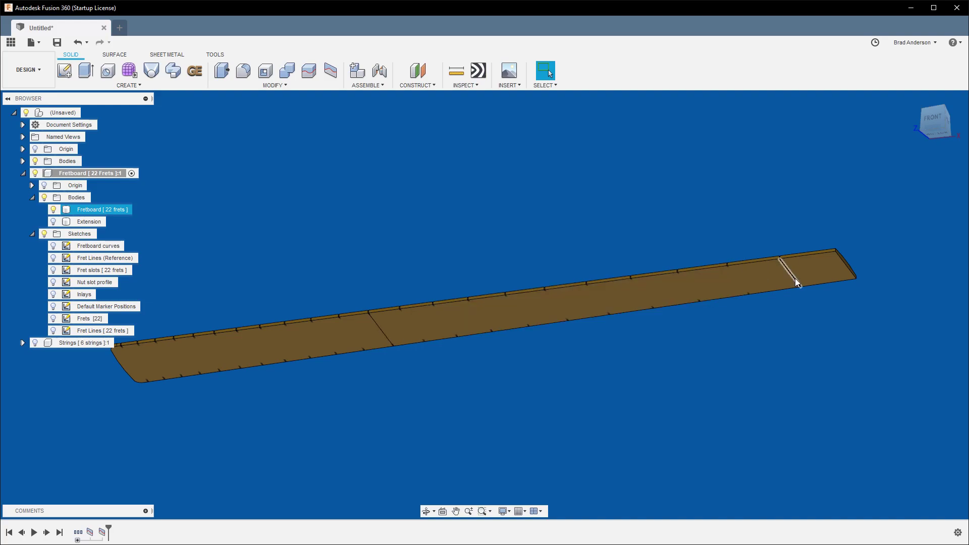
{"action": "left_click", "coordinate": [501, 350]}
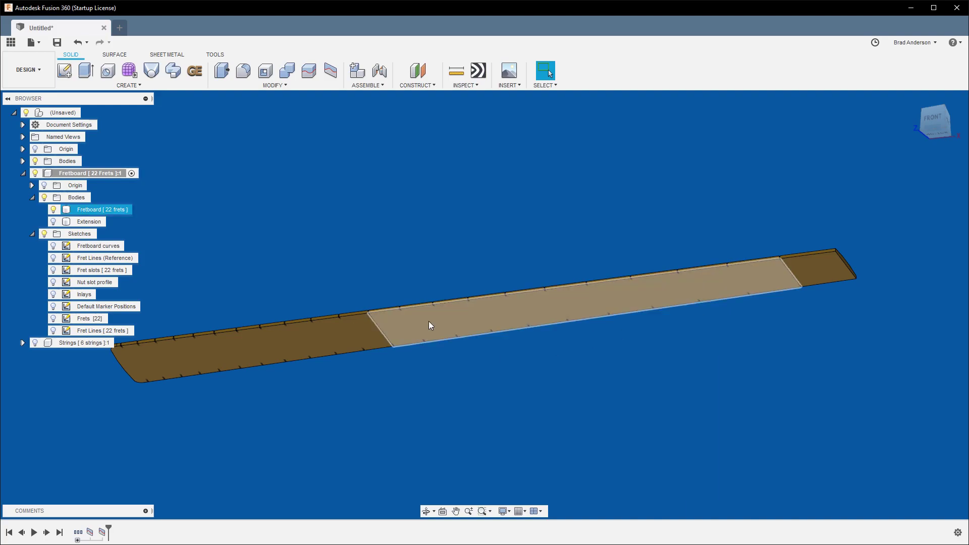
{"action": "left_click", "coordinate": [796, 280]}
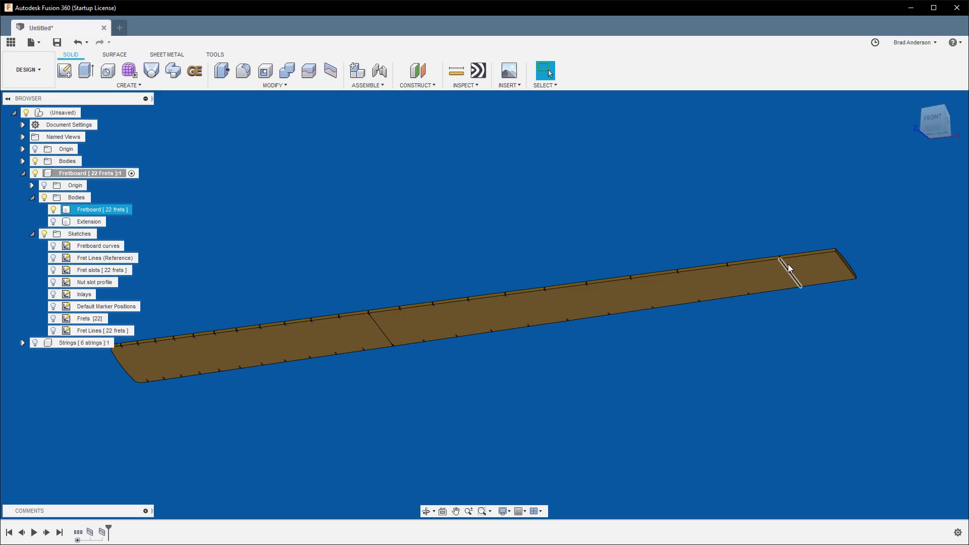
{"action": "left_click", "coordinate": [793, 305]}
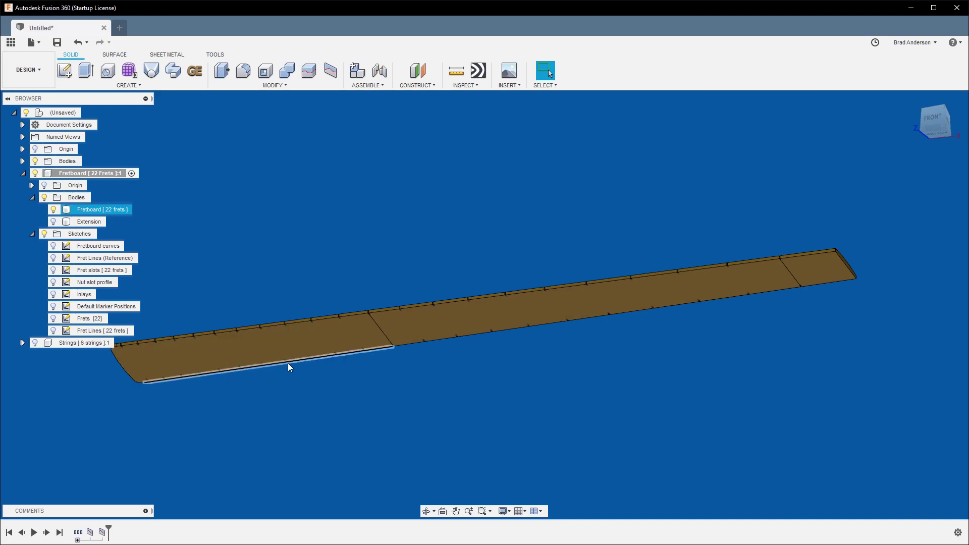
{"action": "left_click", "coordinate": [417, 334]}
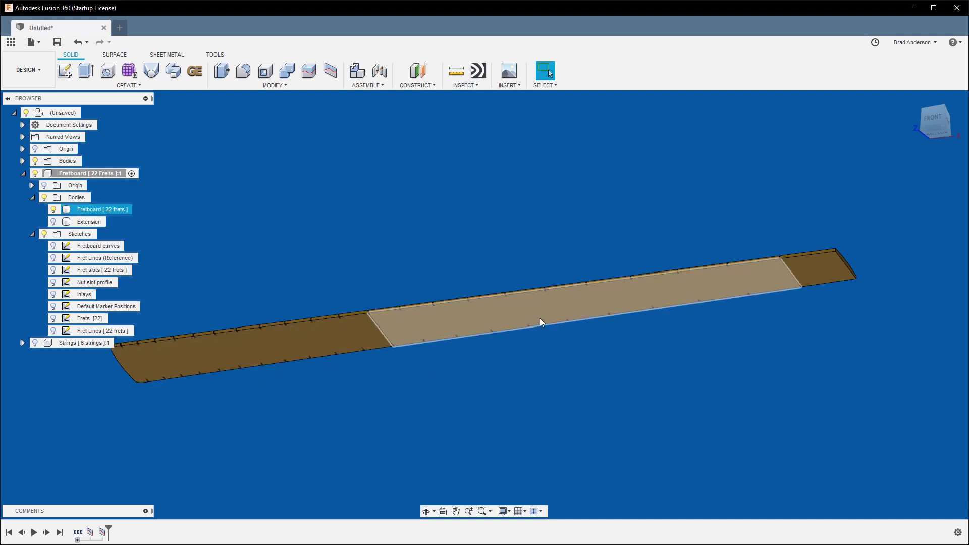
{"action": "left_click", "coordinate": [573, 305]}
{"action": "middle_click_drag", "start_coordinate": [626, 316], "coordinate": [679, 387], "text": "shift"}
{"action": "middle_click_drag", "start_coordinate": [546, 356], "coordinate": [813, 301], "text": "shift"}
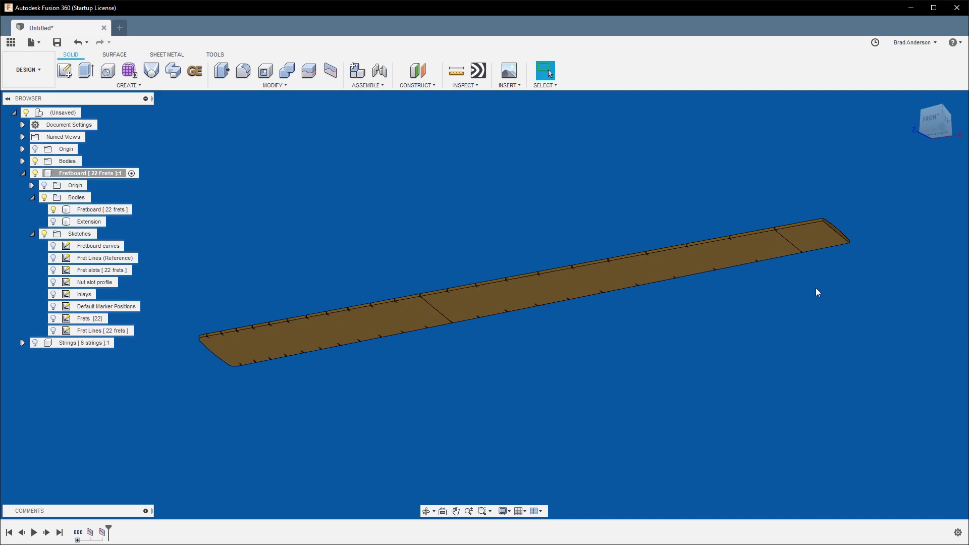
Step: Extrude the two end sections of the fretboard's underside by 1 in minus 0.125 in, joined to the fretboard
{"action": "left_click", "coordinate": [402, 323]}
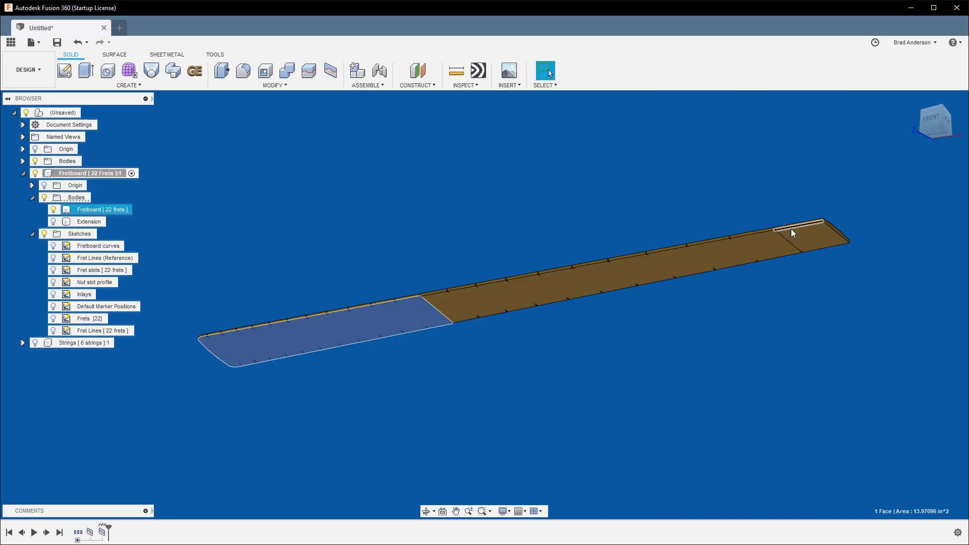
{"action": "left_click", "coordinate": [807, 238], "text": "ctrl"}
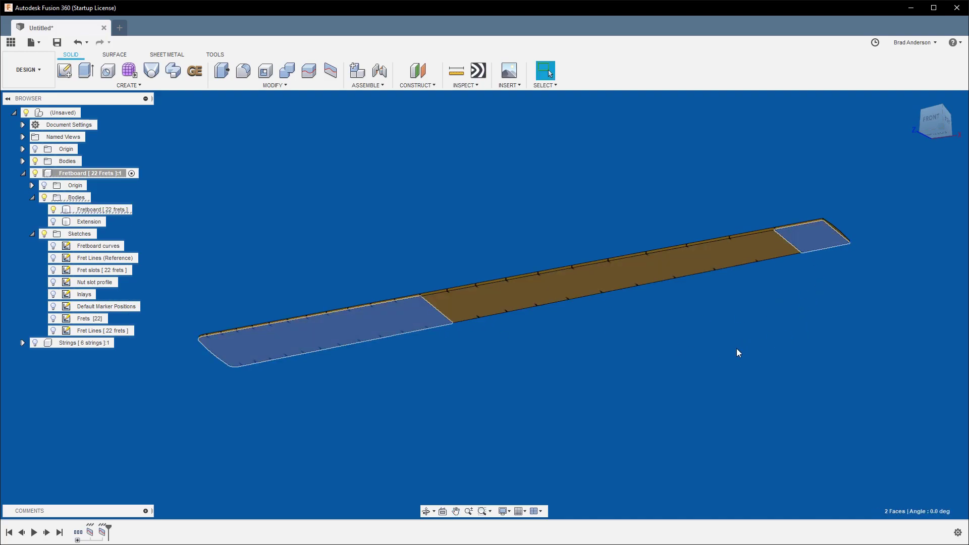
{"action": "key", "text": "e"}
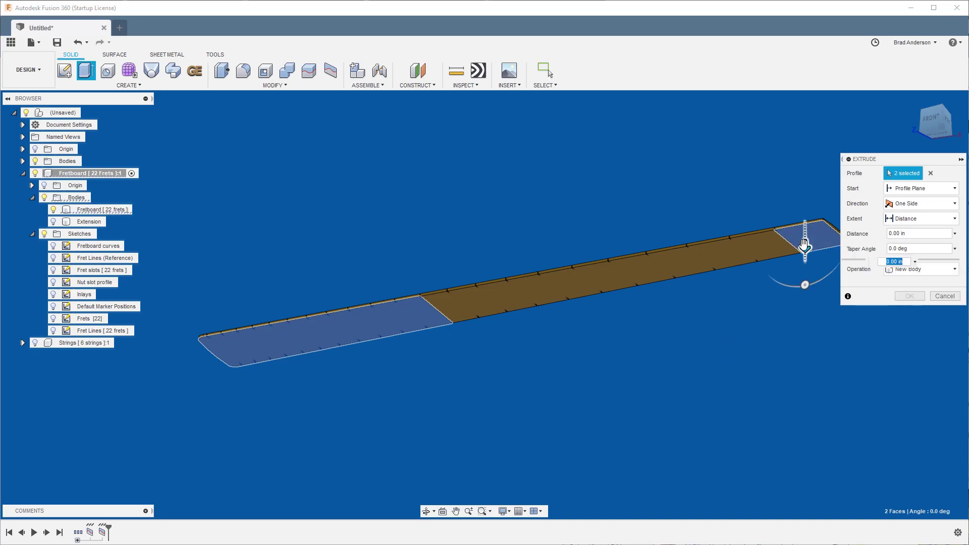
{"action": "type", "text": "1"}
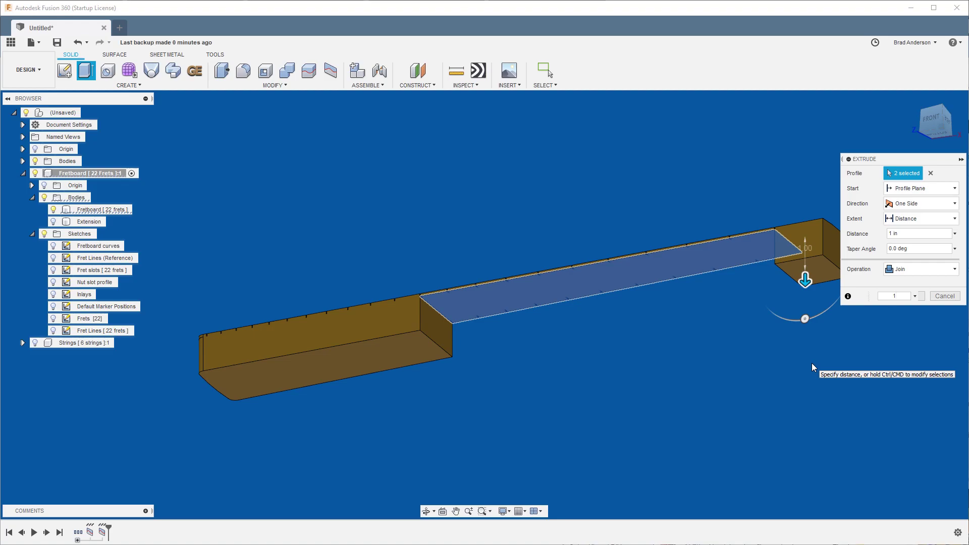
{"action": "type", "text": "-.125"}
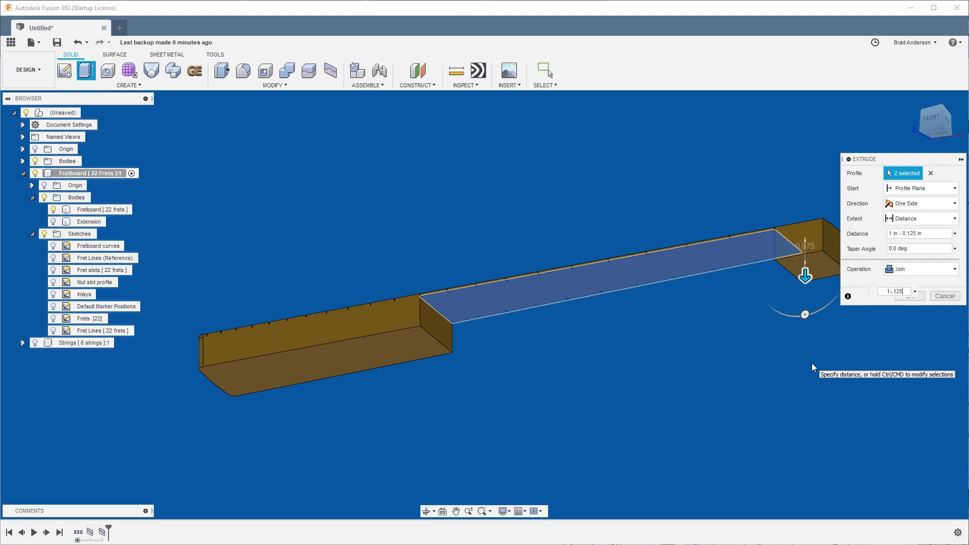
{"action": "key", "text": "Return"}
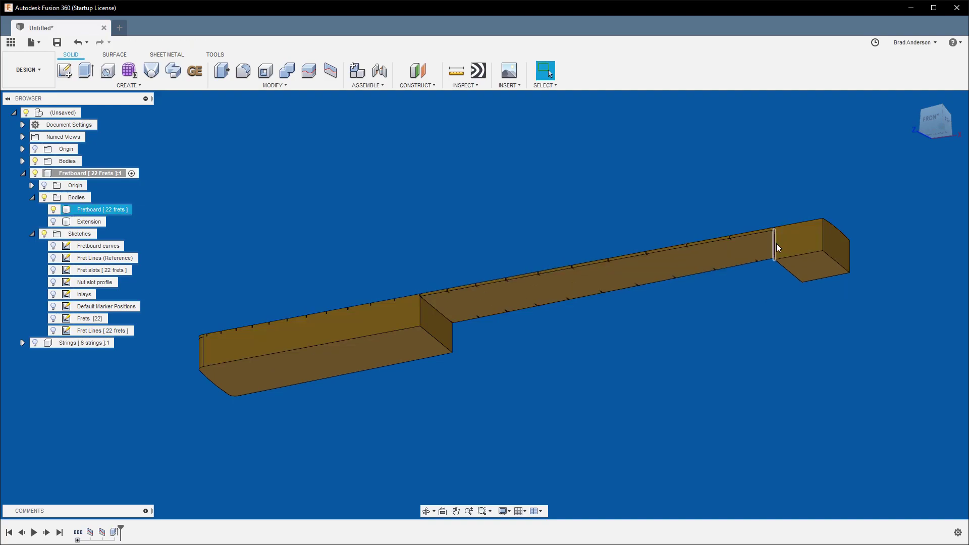
Step: Create a sketch on the inner end face of the heel-side block, at the 11th-fret split
{"action": "left_click", "coordinate": [422, 314]}
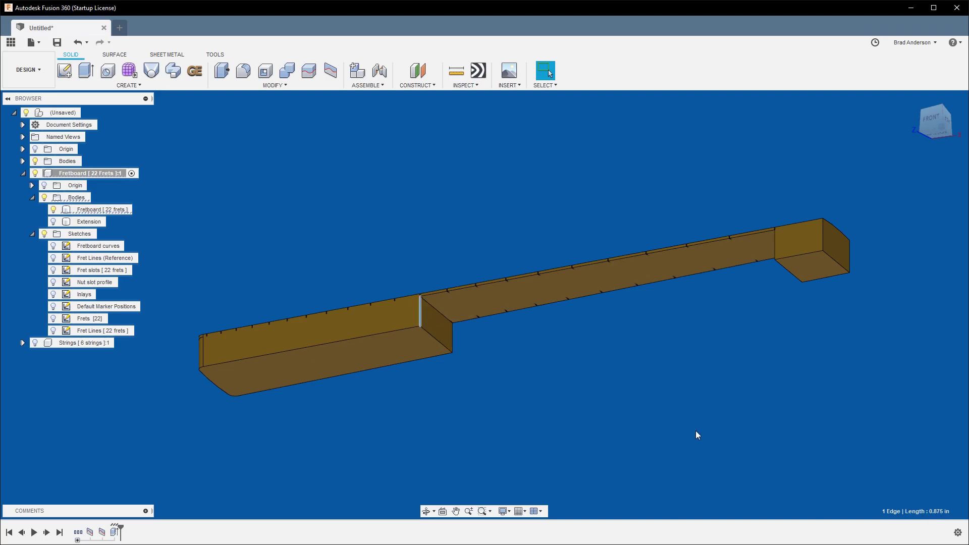
{"action": "middle_click_drag", "start_coordinate": [589, 366], "coordinate": [599, 377], "text": "shift"}
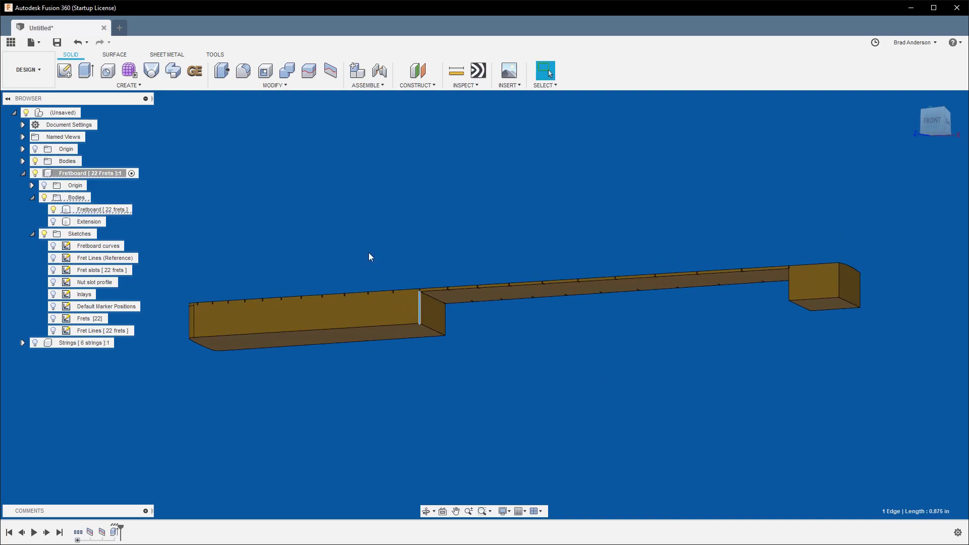
{"action": "middle_click_drag", "start_coordinate": [490, 351], "coordinate": [662, 346], "text": "shift"}
{"action": "left_click", "coordinate": [548, 303]}
{"action": "right_click", "coordinate": [548, 302]}
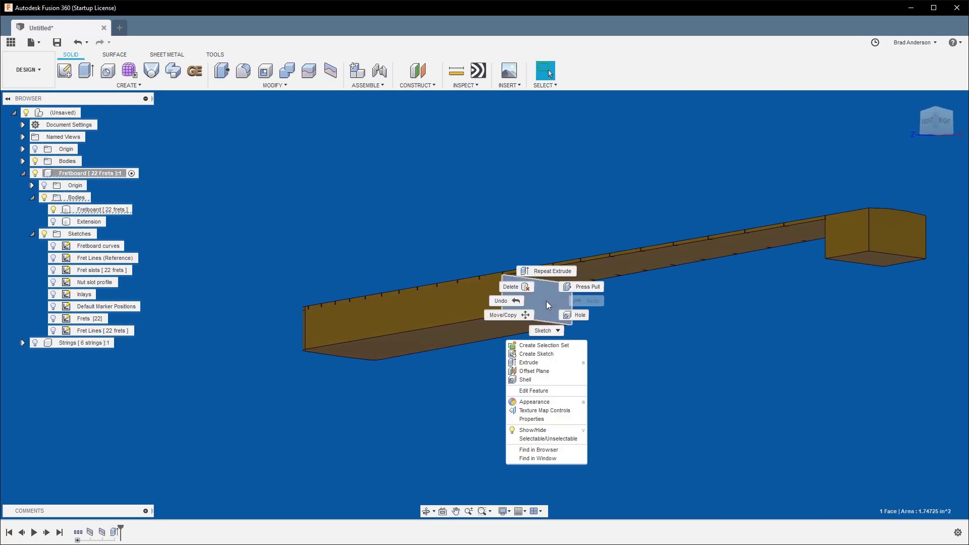
{"action": "left_click", "coordinate": [564, 355]}
{"action": "mouse_move", "coordinate": [570, 322]}
{"action": "middle_mouse_down", "text": "shift"}
{"action": "mouse_move", "coordinate": [437, 401]}
{"action": "mouse_move", "coordinate": [469, 267]}
{"action": "middle_mouse_up", "text": "shift"}
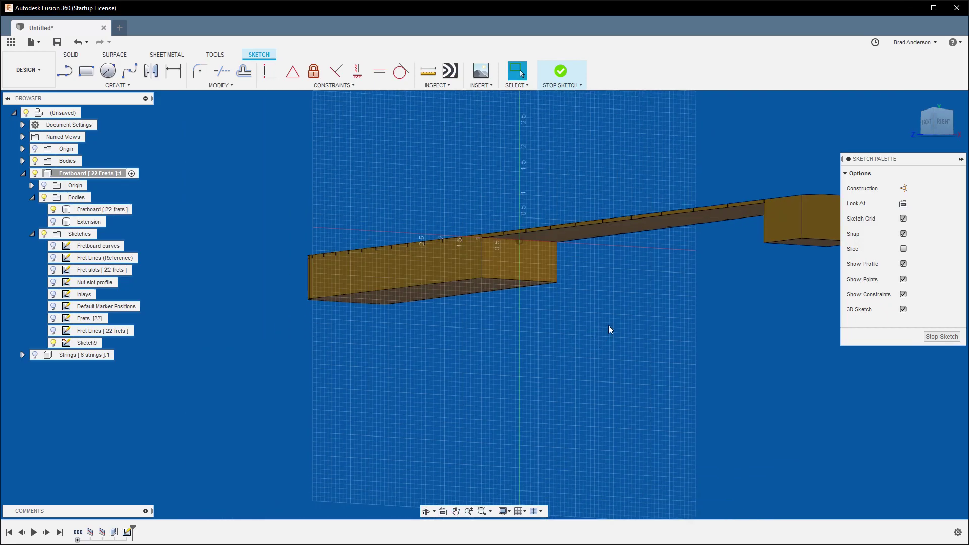
{"action": "scroll", "coordinate": [602, 333], "scroll_direction": "up", "scroll_amount": 3}
{"action": "middle_click_drag", "start_coordinate": [559, 301], "coordinate": [640, 404]}
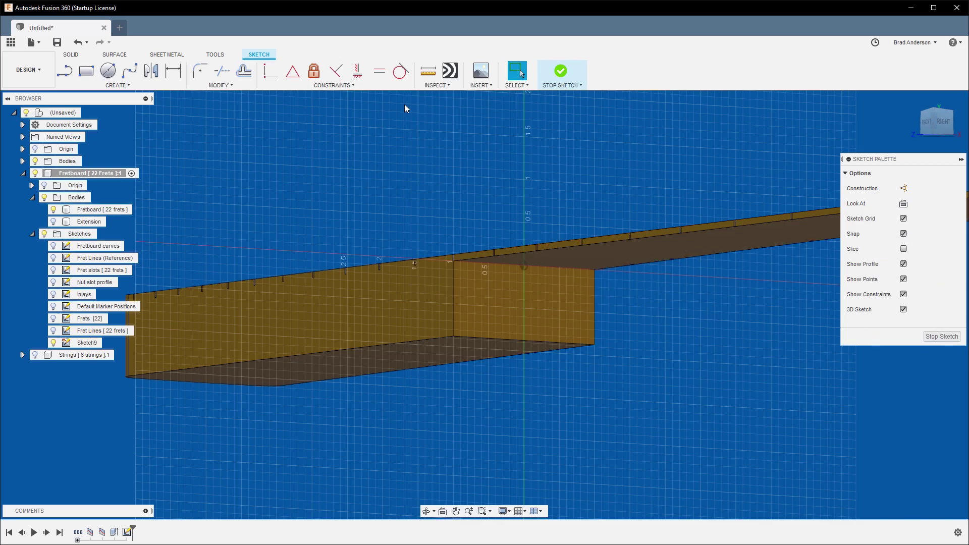
{"action": "left_click", "coordinate": [116, 85]}
{"action": "mouse_move", "coordinate": [102, 180]}
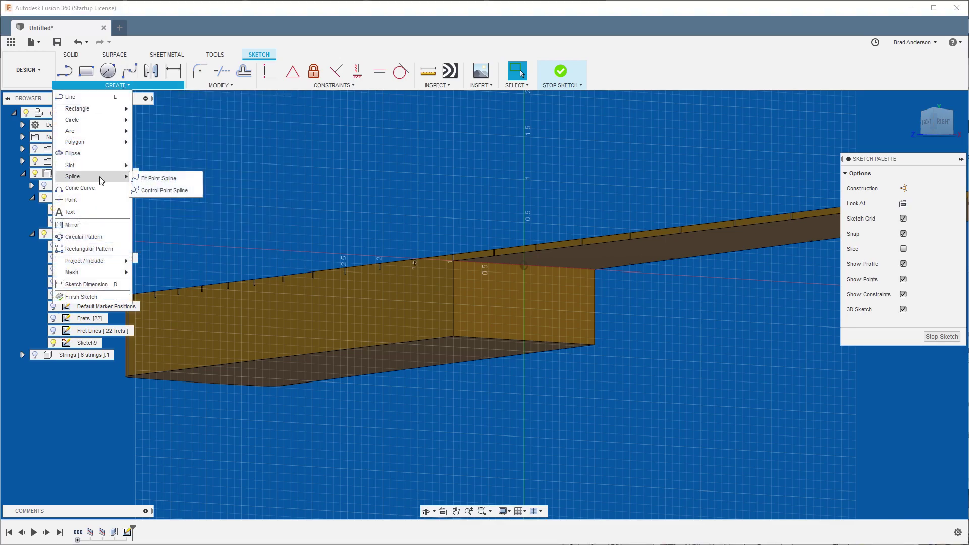
{"action": "left_click", "coordinate": [195, 179]}
{"action": "left_click", "coordinate": [195, 179]}
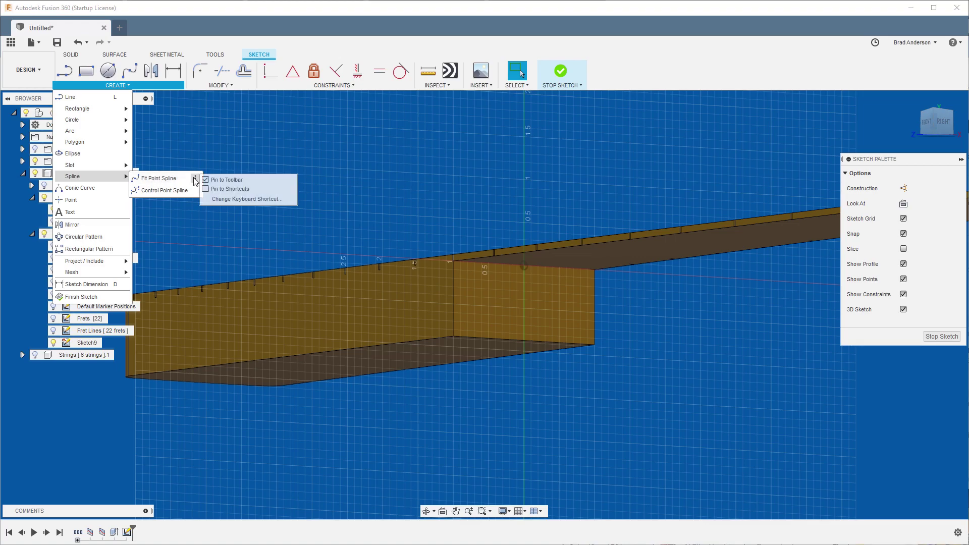
{"action": "left_click", "coordinate": [332, 142]}
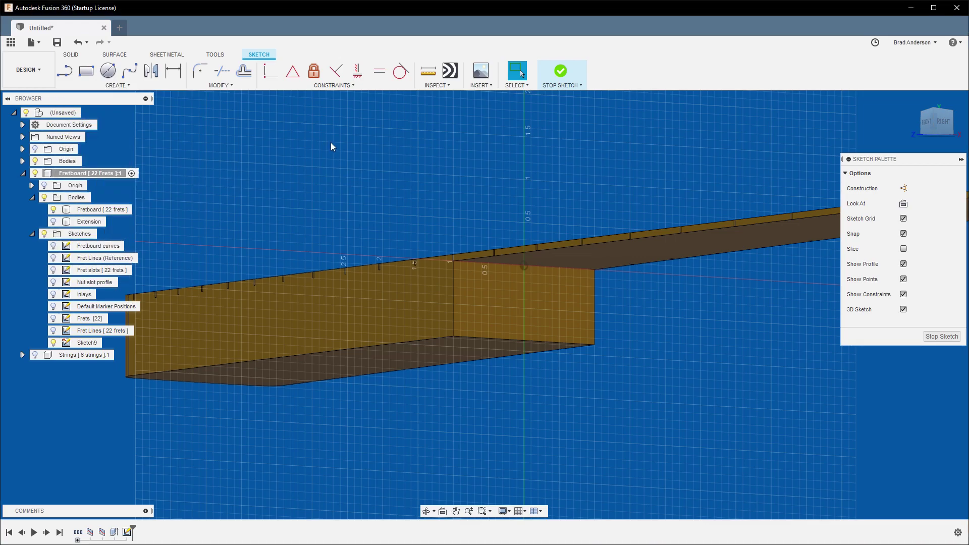
Step: Turn off the sketch grid for the sketch on the heel-side block's inner face
{"action": "middle_click_drag", "start_coordinate": [607, 309], "coordinate": [669, 309], "text": "shift"}
{"action": "scroll", "coordinate": [631, 302], "scroll_direction": "up", "scroll_amount": 2}
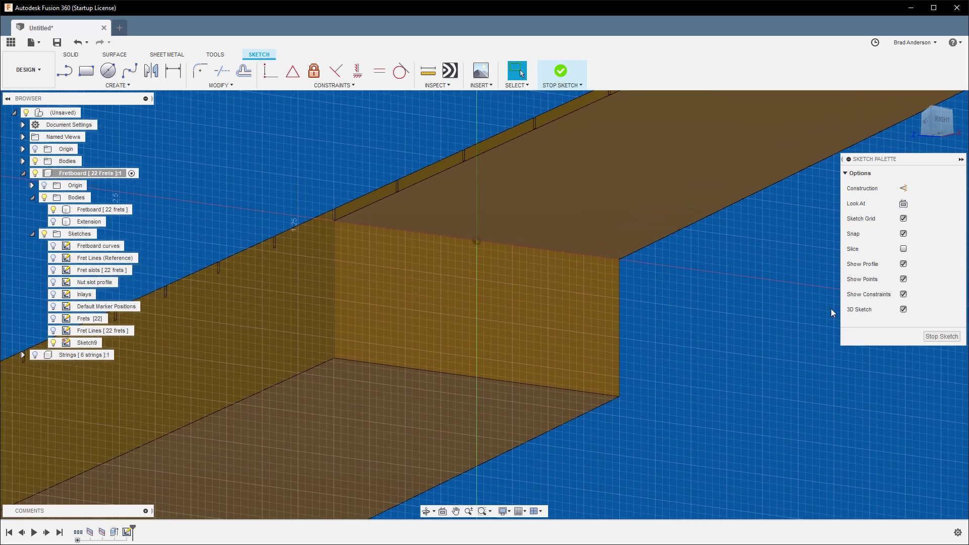
{"action": "left_click", "coordinate": [904, 219]}
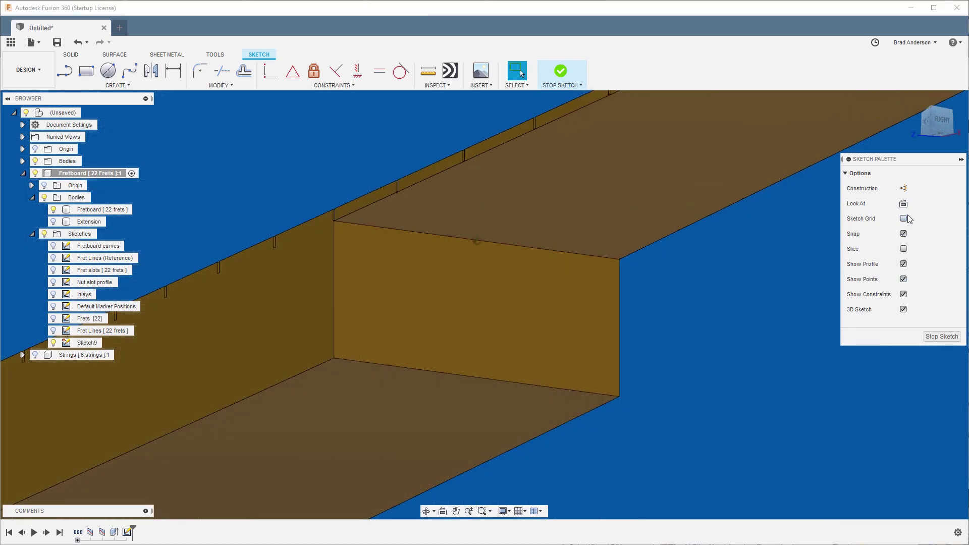
Step: Draw a fit point spline along the face's upper edge, through one corner, the edge's midpoint and the opposite corner
{"action": "left_click", "coordinate": [136, 74]}
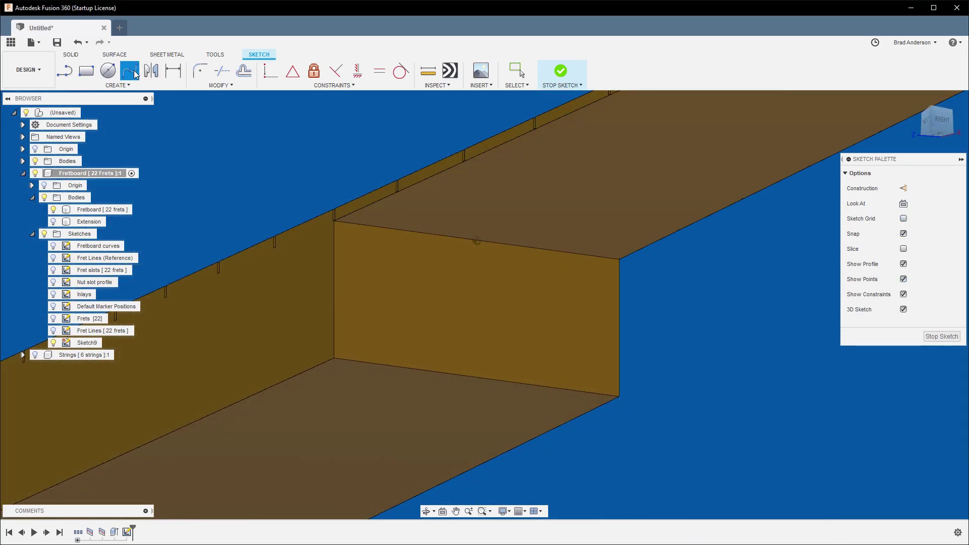
{"action": "scroll", "coordinate": [392, 246], "scroll_direction": "up", "scroll_amount": 3}
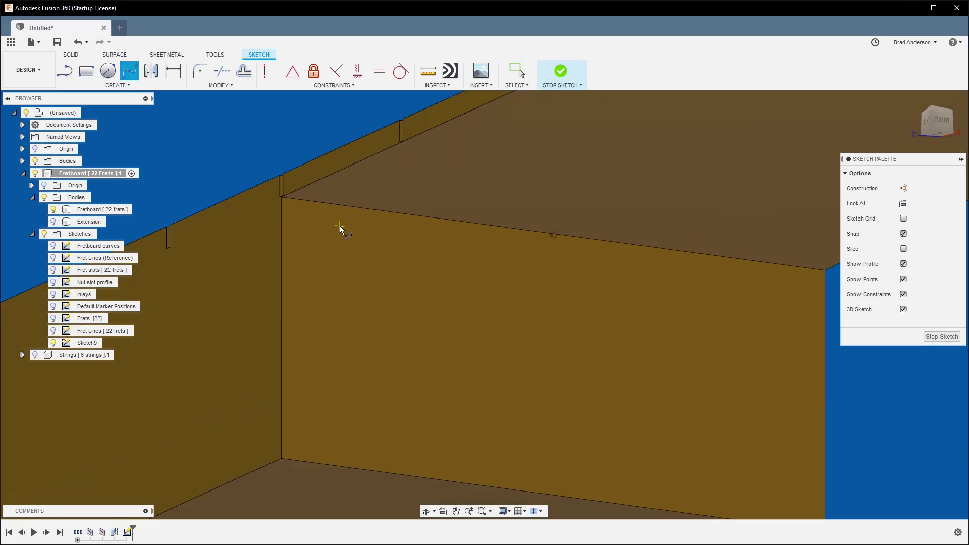
{"action": "scroll", "coordinate": [341, 226], "scroll_direction": "up", "scroll_amount": 3}
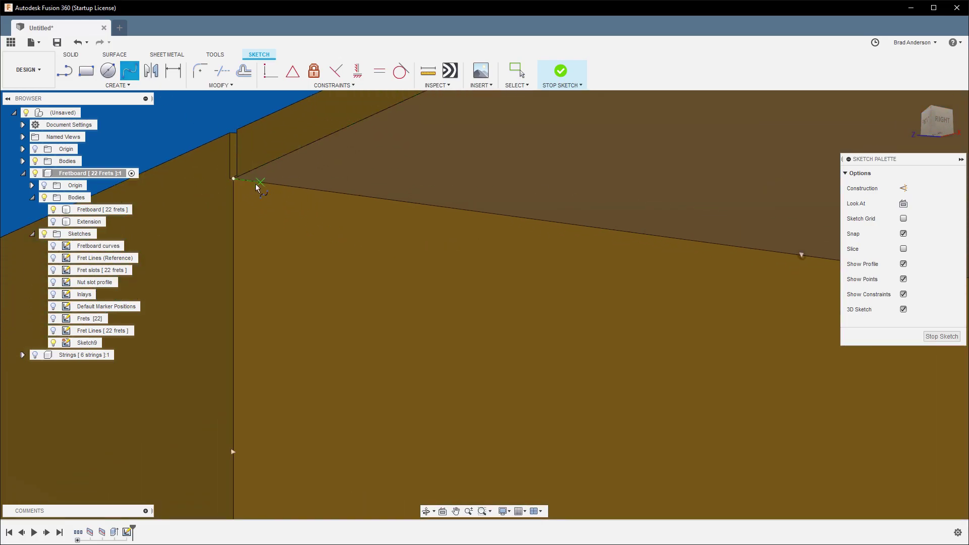
{"action": "scroll", "coordinate": [302, 247], "scroll_direction": "down", "scroll_amount": 3}
{"action": "scroll", "coordinate": [276, 213], "scroll_direction": "up", "scroll_amount": 4}
{"action": "left_click", "coordinate": [257, 199]}
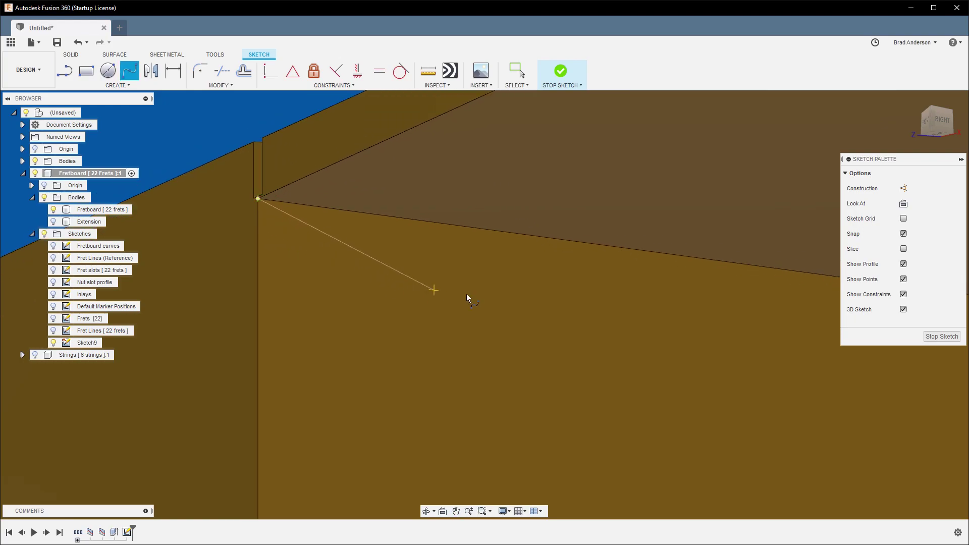
{"action": "scroll", "coordinate": [284, 245], "scroll_direction": "up", "scroll_amount": 3}
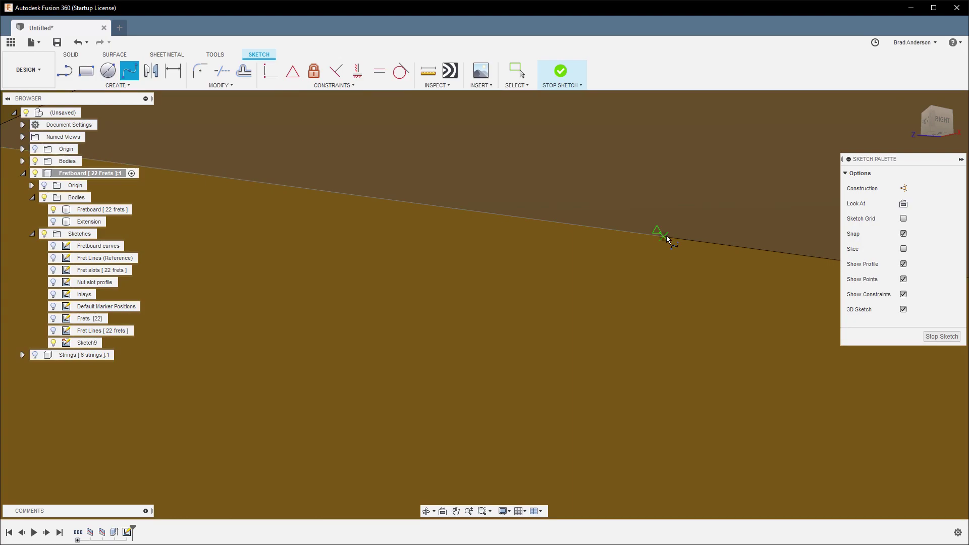
{"action": "left_click", "coordinate": [663, 238]}
{"action": "scroll", "coordinate": [660, 320], "scroll_direction": "down", "scroll_amount": 4}
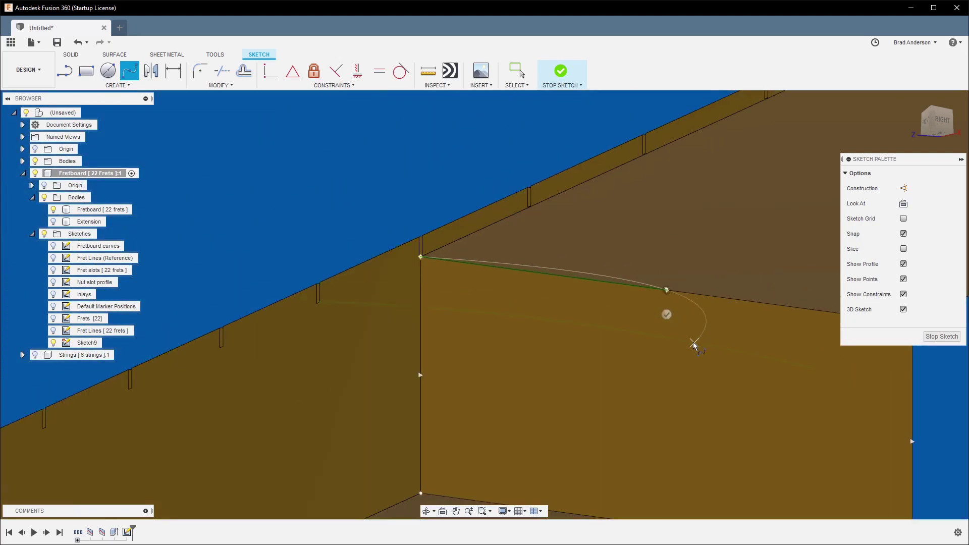
{"action": "middle_click_drag", "start_coordinate": [747, 338], "coordinate": [410, 324]}
{"action": "left_click", "coordinate": [573, 304]}
{"action": "left_click", "coordinate": [573, 310]}
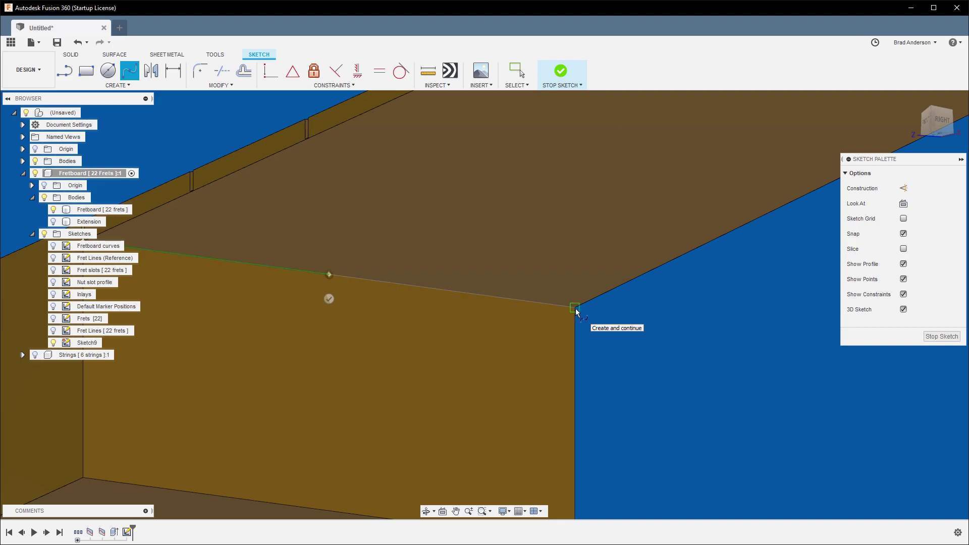
{"action": "left_click", "coordinate": [575, 308]}
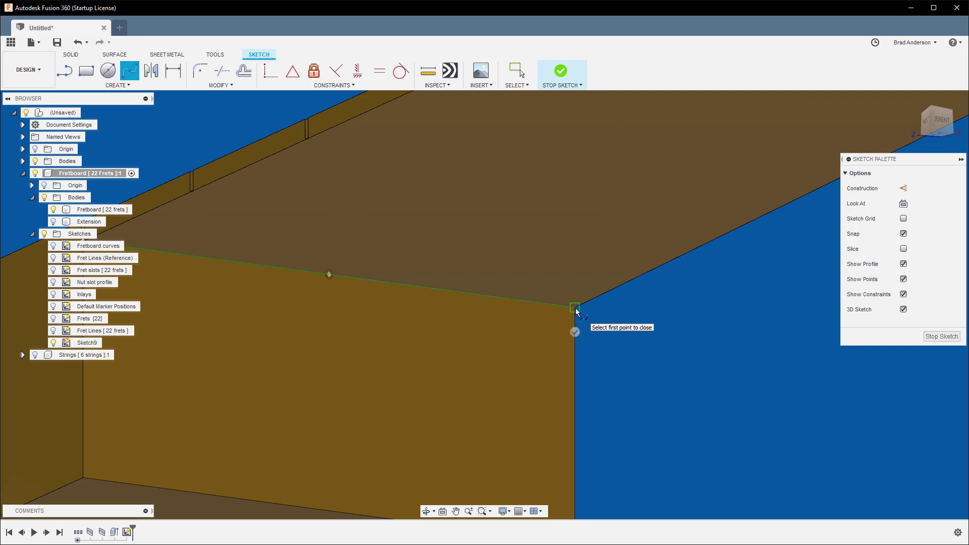
{"action": "key", "text": "Escape"}
Step: Delete the coincident constraint on the spline along the block face's upper edge
{"action": "middle_click_drag", "start_coordinate": [487, 365], "coordinate": [594, 337]}
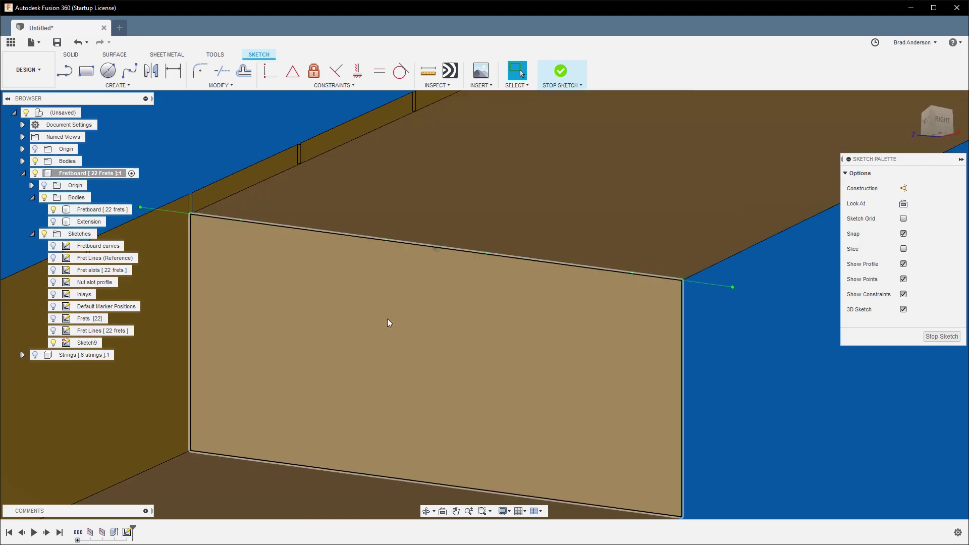
{"action": "left_click", "coordinate": [571, 264]}
{"action": "right_click", "coordinate": [571, 265]}
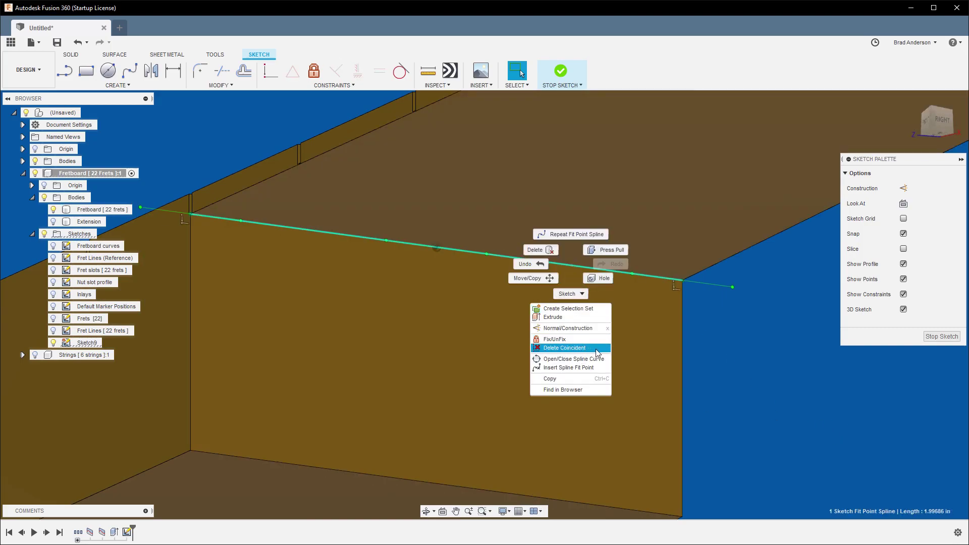
{"action": "left_click", "coordinate": [598, 349]}
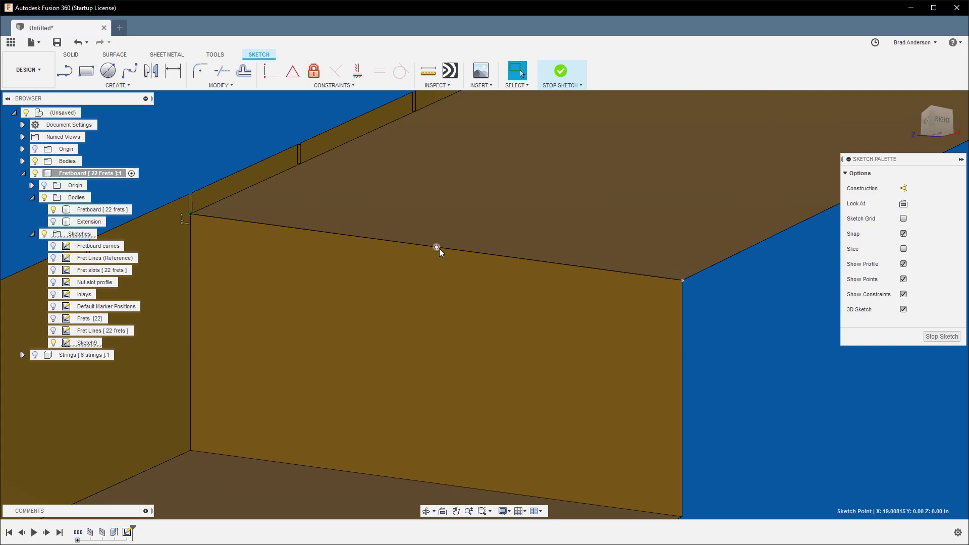
Step: Move the spline's middle point straight down in Y by 0.85 in less 0.125 in to form the neck profile curve
{"action": "right_click", "coordinate": [436, 248]}
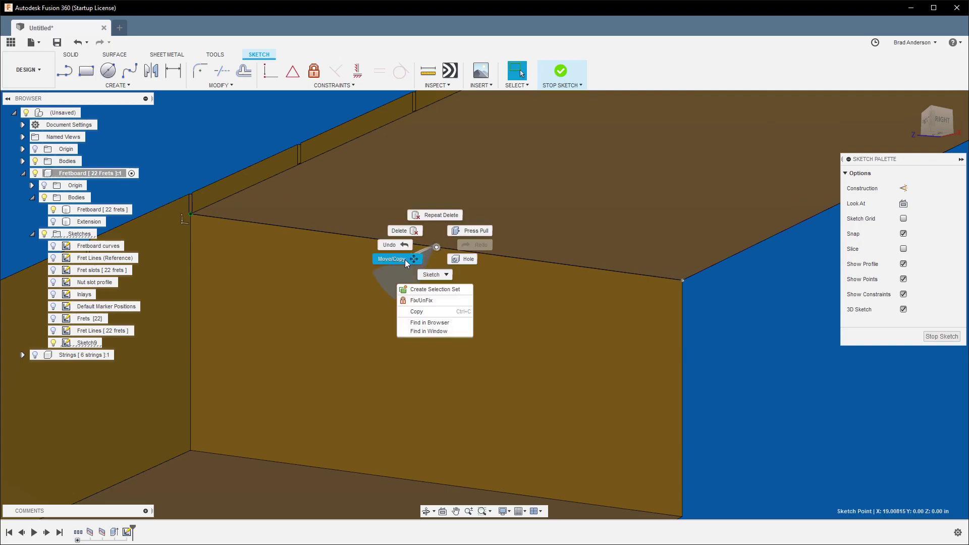
{"action": "left_click", "coordinate": [393, 260]}
{"action": "left_click", "coordinate": [437, 248]}
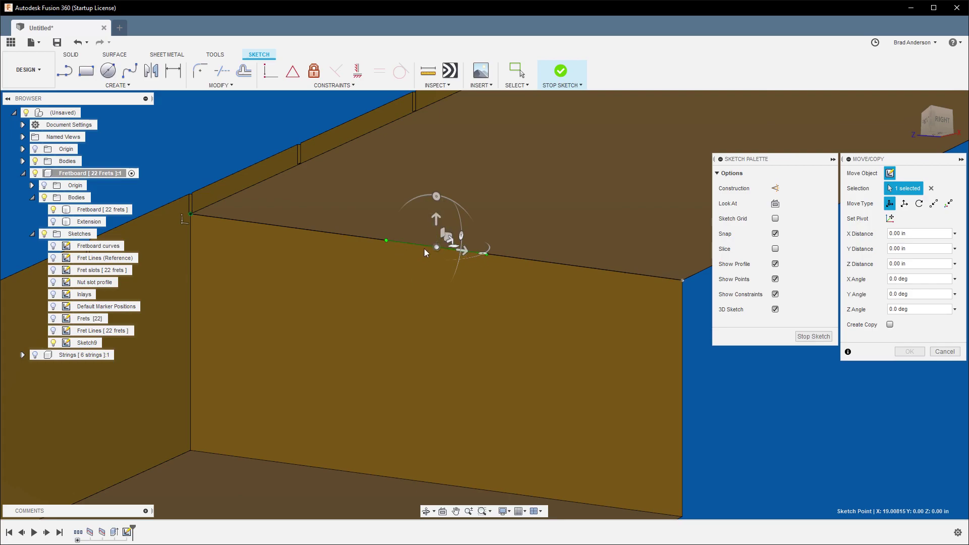
{"action": "left_click_drag", "start_coordinate": [436, 217], "coordinate": [436, 340]}
{"action": "type", "text": "-.8"}
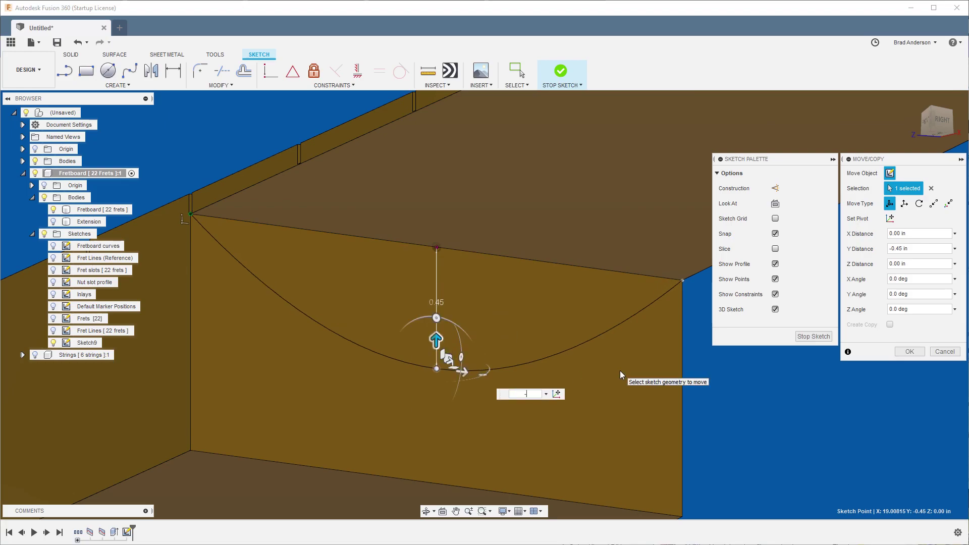
{"action": "type", "text": "5.125"}
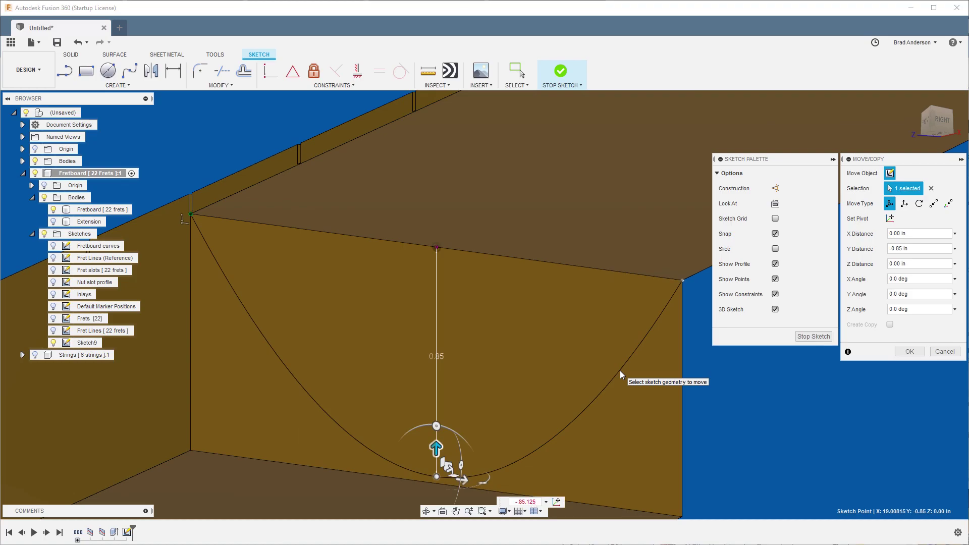
{"action": "type", "text": "."}
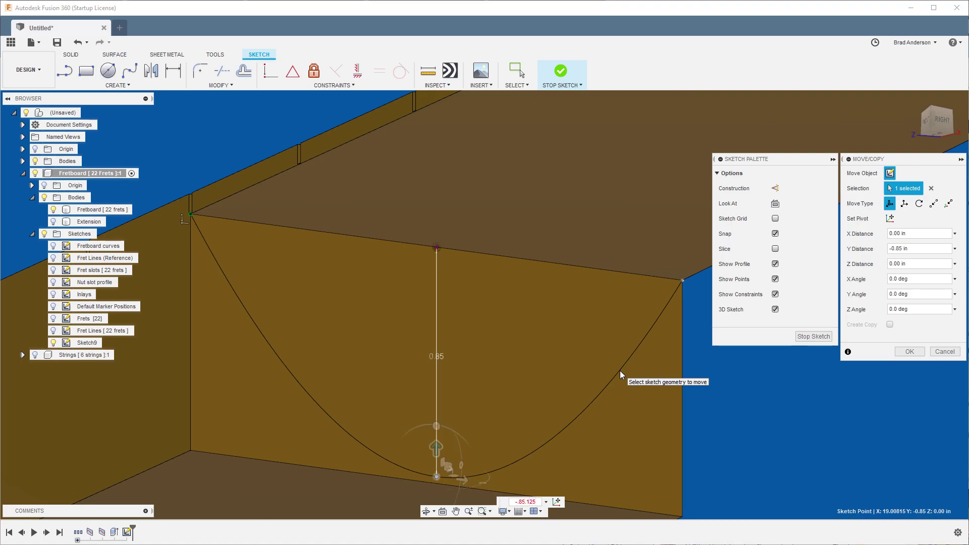
{"action": "key", "text": "Return"}
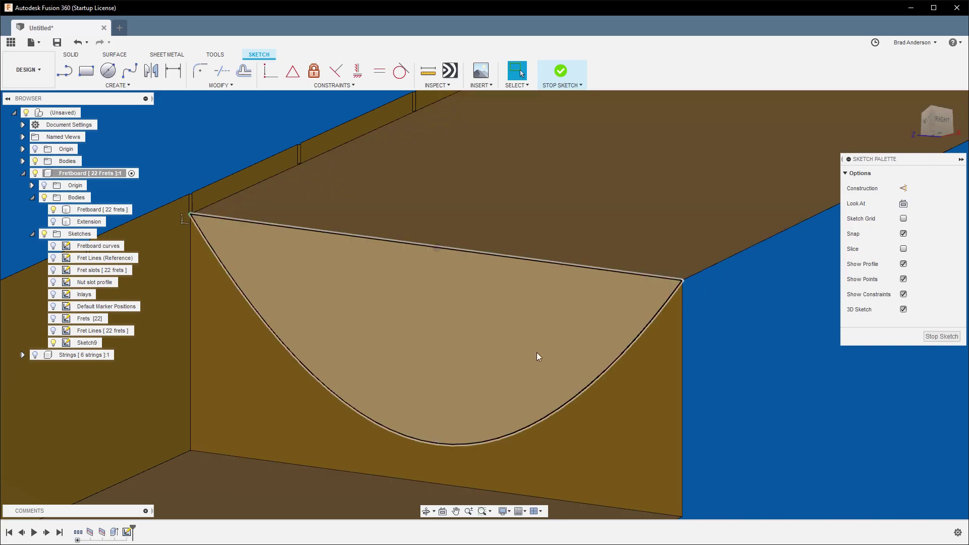
Step: Constrain the neck profile spline's two end tangent handles to vertical and its middle tangent handle to horizontal
{"action": "scroll", "coordinate": [654, 409], "scroll_direction": "down", "scroll_amount": 3}
{"action": "mouse_move", "coordinate": [653, 409]}
{"action": "middle_mouse_down"}
{"action": "mouse_move", "coordinate": [713, 341]}
{"action": "mouse_move", "coordinate": [707, 335]}
{"action": "middle_mouse_up"}
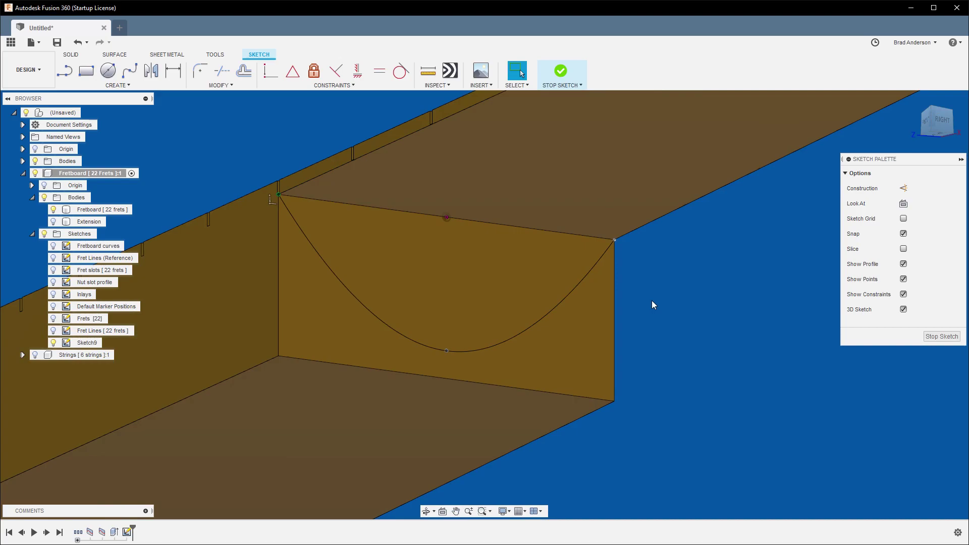
{"action": "left_click", "coordinate": [358, 299]}
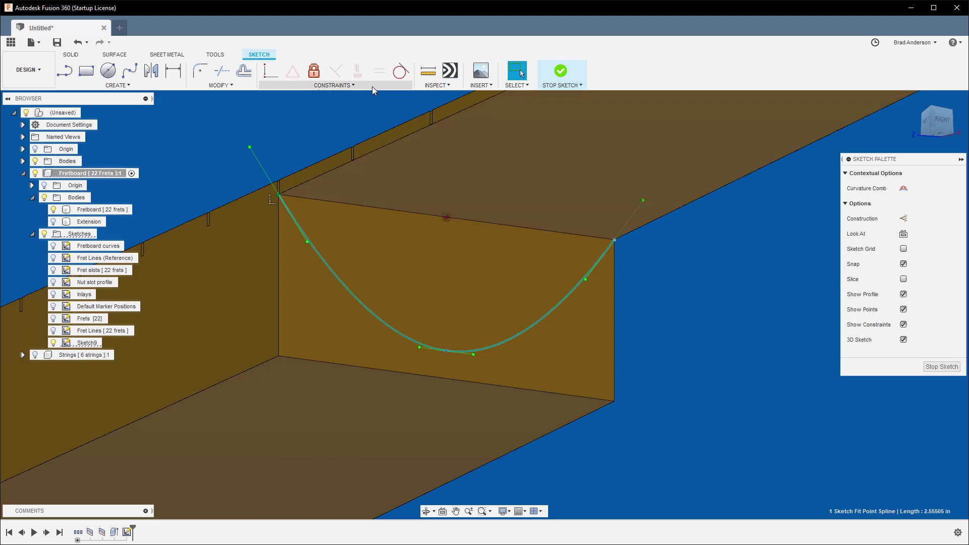
{"action": "left_click", "coordinate": [265, 172]}
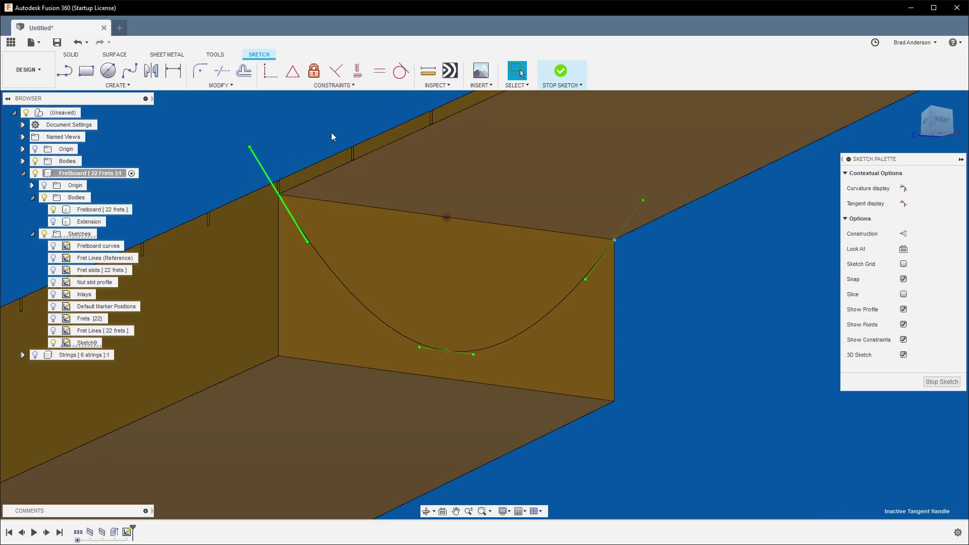
{"action": "left_click", "coordinate": [360, 75]}
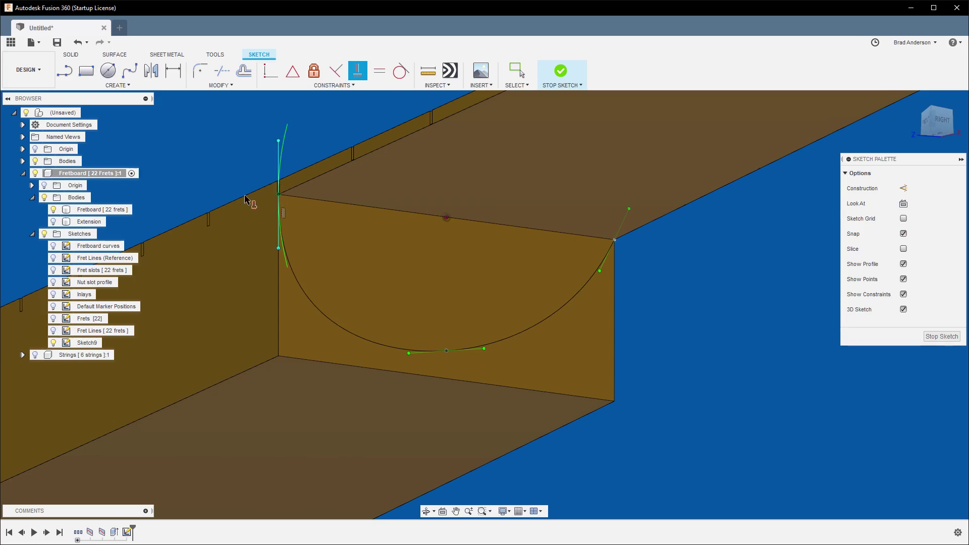
{"action": "left_click", "coordinate": [622, 225]}
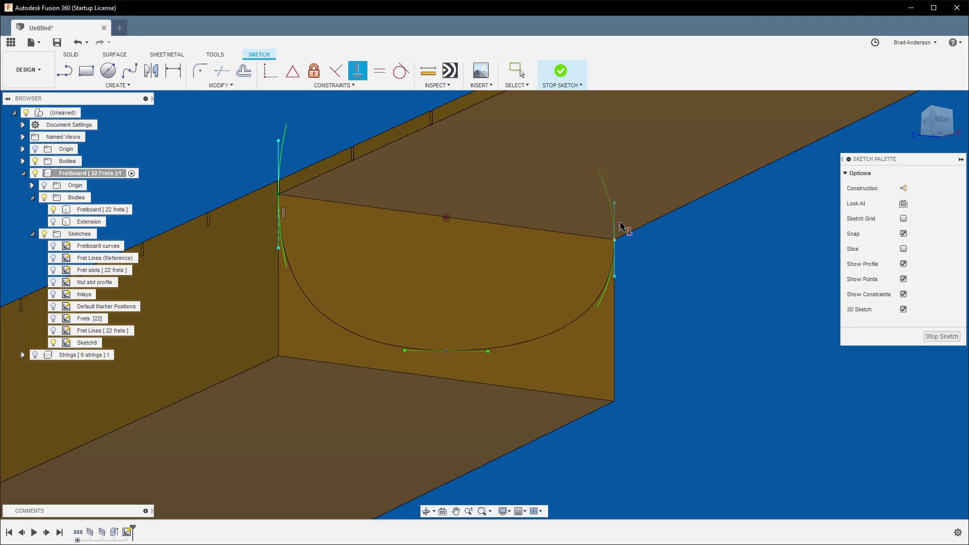
{"action": "left_click", "coordinate": [479, 352]}
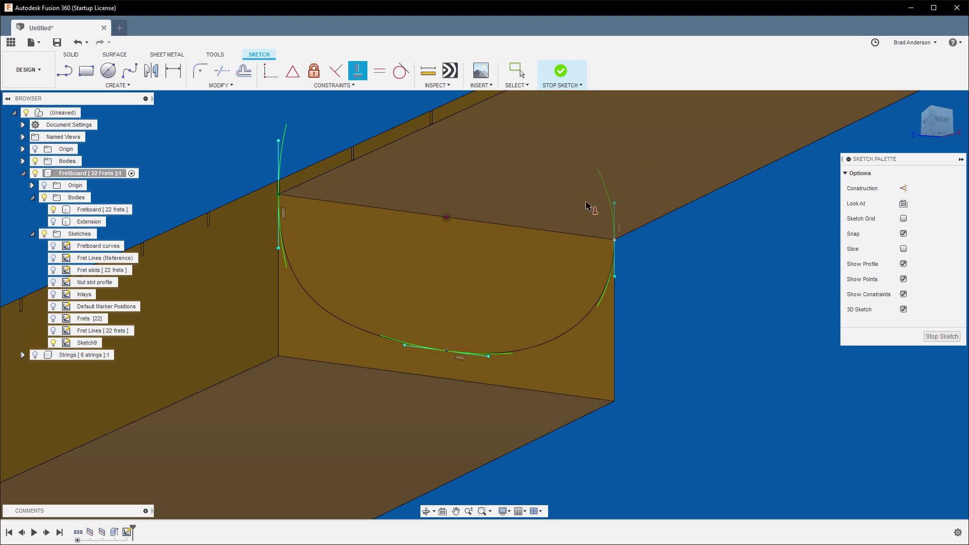
Step: Try to make the spline's two end tangent handles equal in length, and adjust the upper tip of one handle
{"action": "left_click", "coordinate": [406, 79]}
{"action": "left_click", "coordinate": [389, 76]}
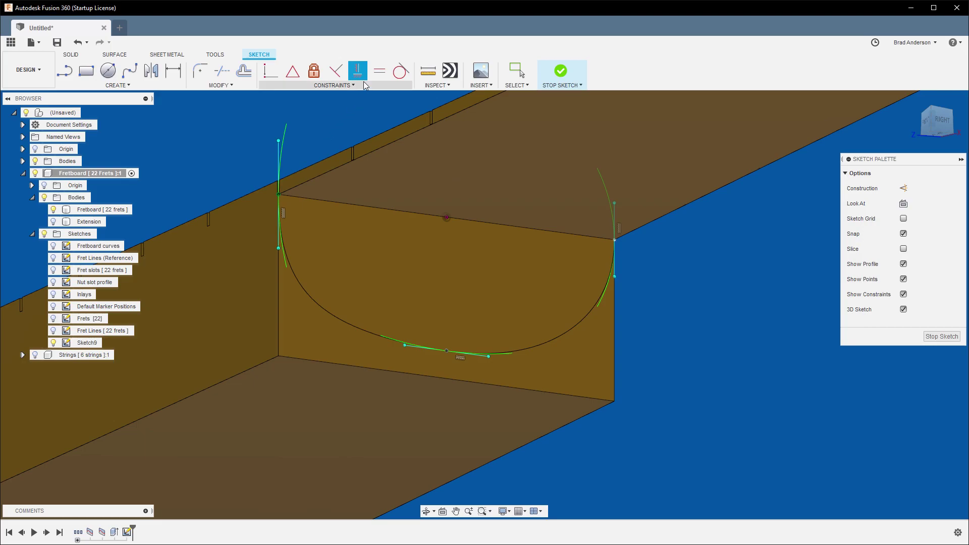
{"action": "left_click", "coordinate": [379, 71]}
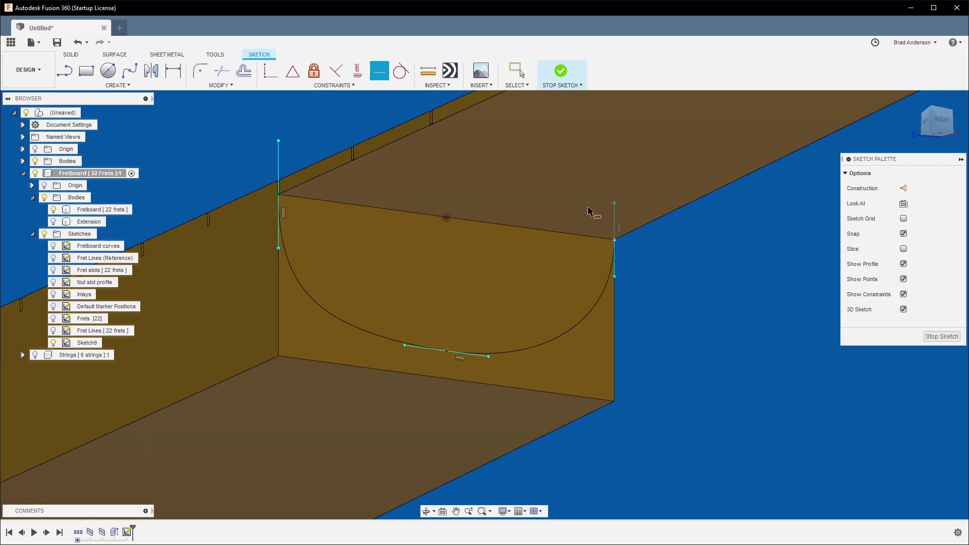
{"action": "left_click", "coordinate": [614, 217]}
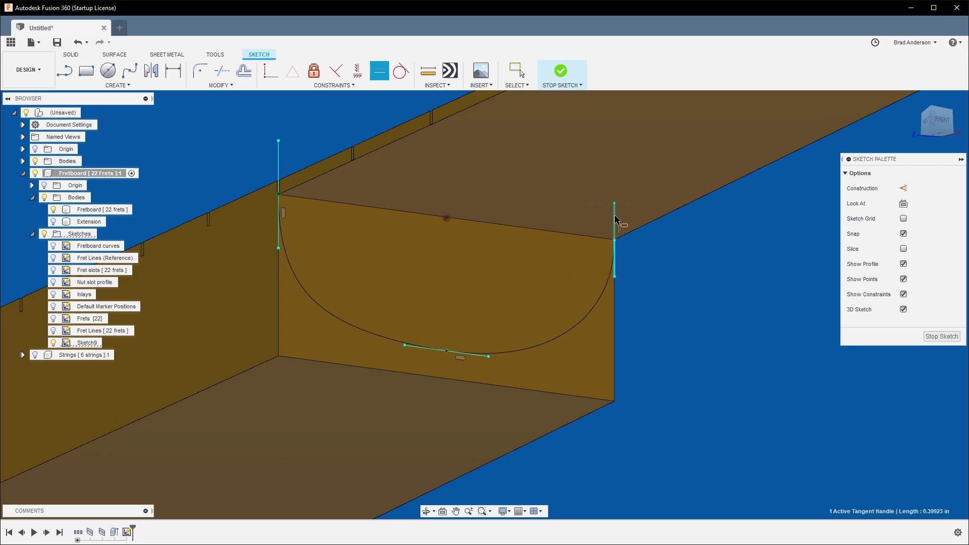
{"action": "left_click", "coordinate": [278, 163]}
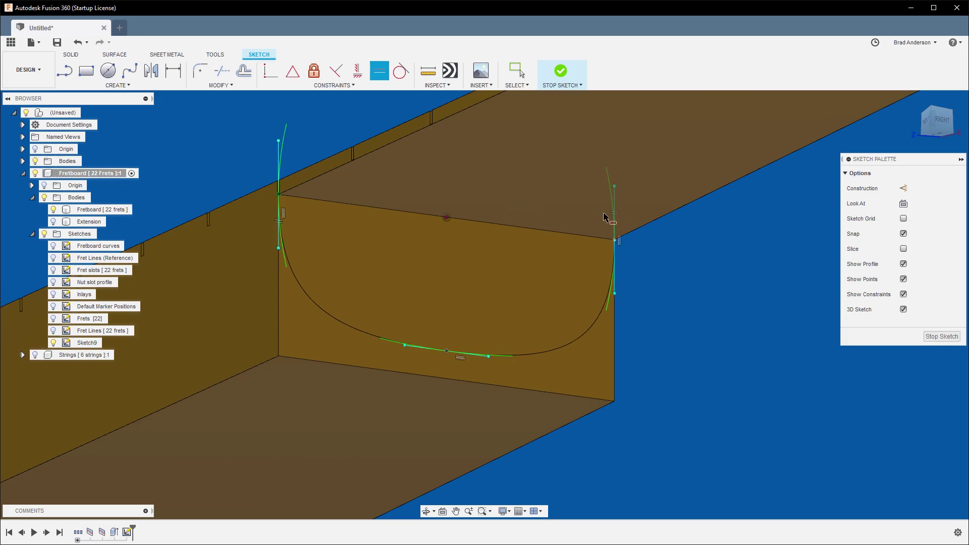
{"action": "key", "text": "Escape"}
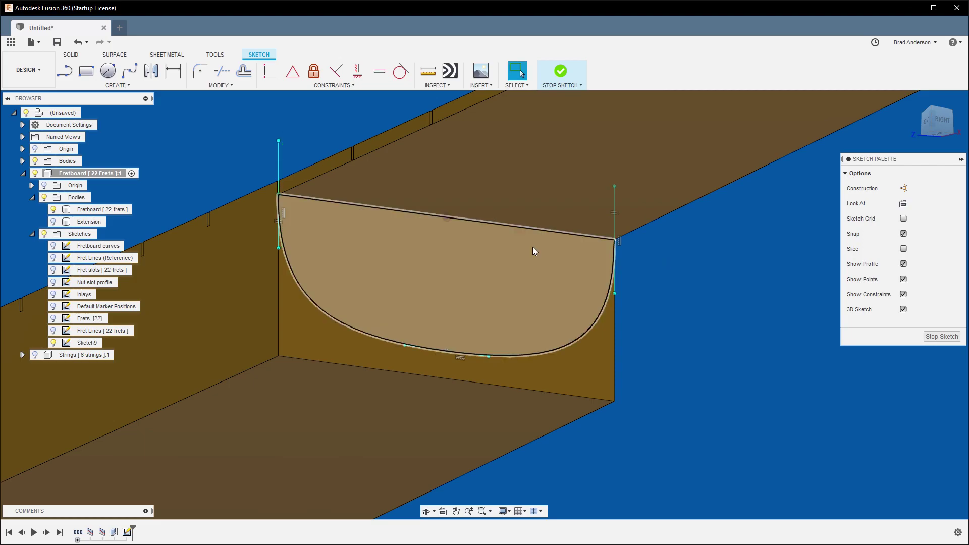
{"action": "mouse_move", "coordinate": [656, 296]}
{"action": "middle_mouse_down", "text": "shift"}
{"action": "mouse_move", "coordinate": [699, 310]}
{"action": "mouse_move", "coordinate": [586, 319]}
{"action": "middle_mouse_up", "text": "shift"}
{"action": "left_click_drag", "start_coordinate": [613, 185], "coordinate": [700, 286]}
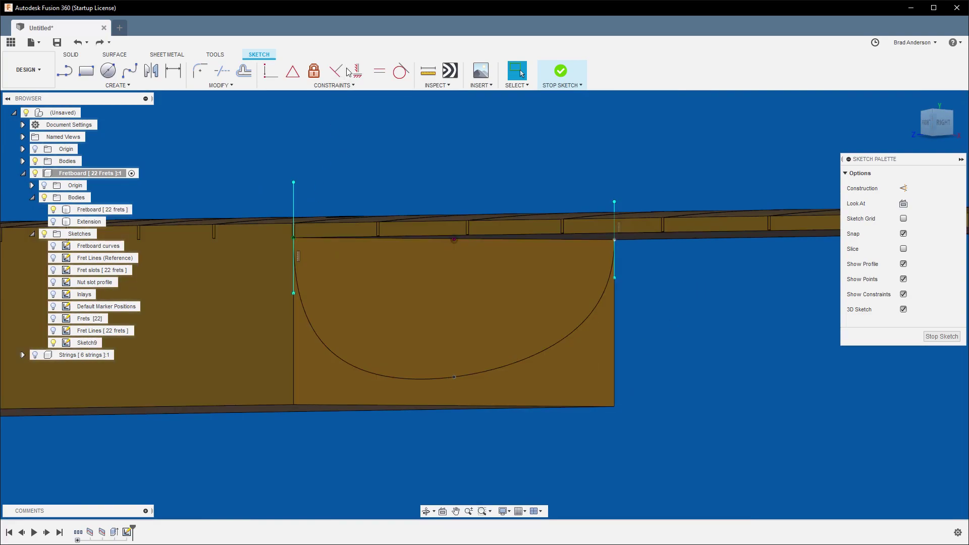
Step: Apply a horizontal constraint to the tangent handle at the spline's lowest point
{"action": "left_click", "coordinate": [357, 71]}
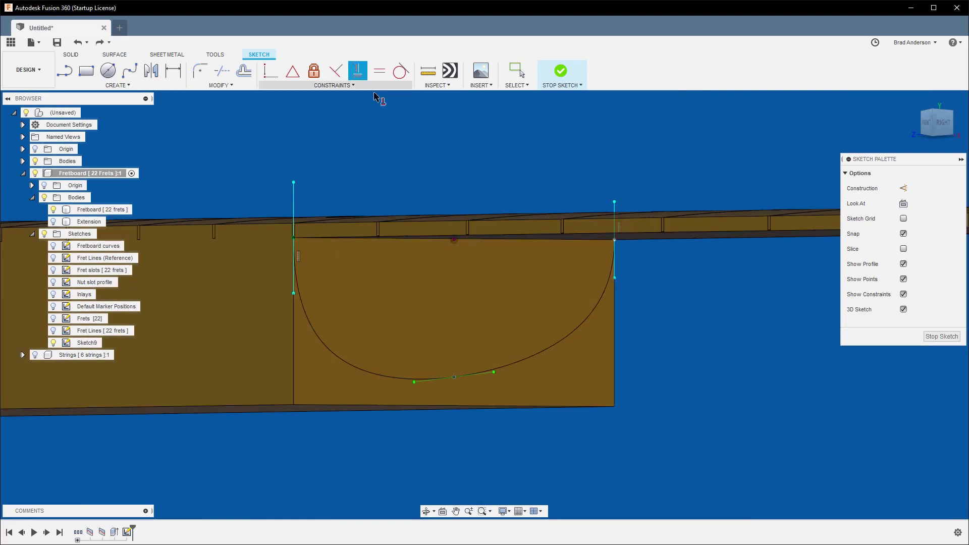
{"action": "left_click", "coordinate": [481, 374]}
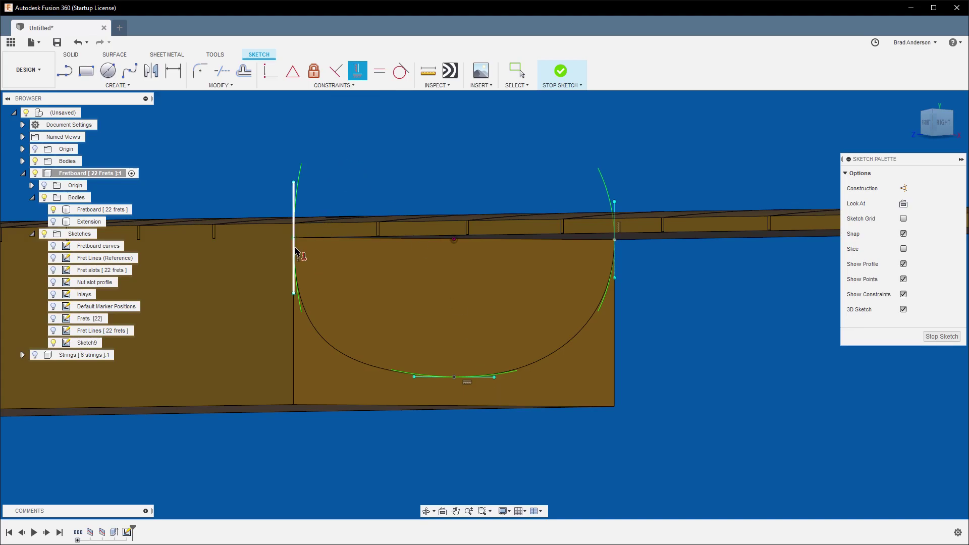
{"action": "key", "text": "Escape"}
Step: Delete the coincident constraints from the spline's two end points and from the spline itself
{"action": "right_click", "coordinate": [294, 238]}
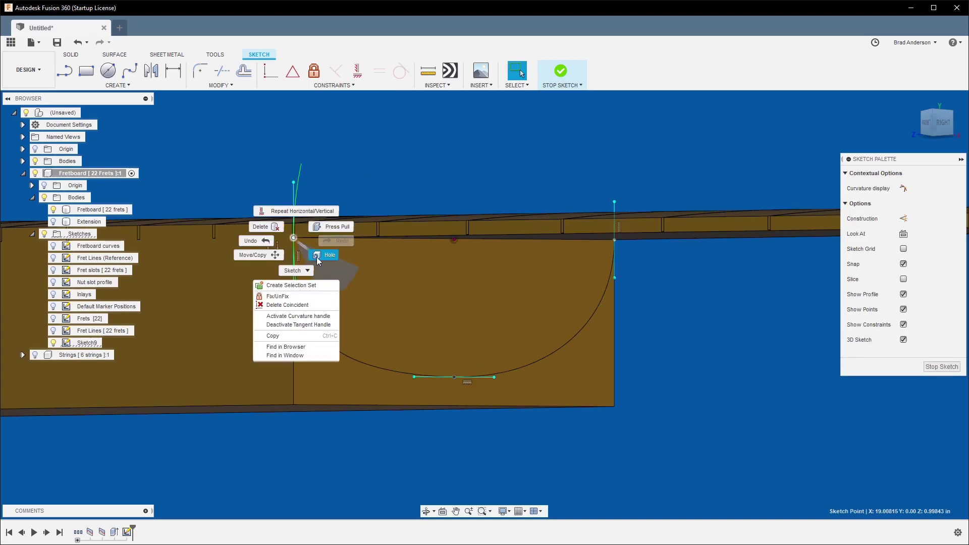
{"action": "left_click", "coordinate": [320, 305]}
{"action": "right_click", "coordinate": [617, 239]}
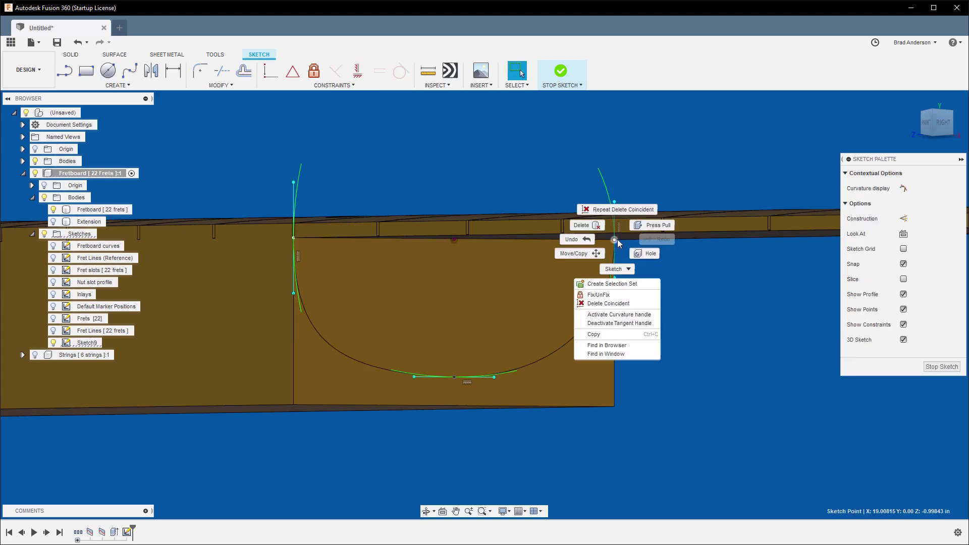
{"action": "left_click", "coordinate": [620, 307]}
{"action": "mouse_move", "coordinate": [620, 308]}
{"action": "middle_mouse_down", "text": "shift"}
{"action": "mouse_move", "coordinate": [704, 322]}
{"action": "mouse_move", "coordinate": [580, 328]}
{"action": "mouse_move", "coordinate": [592, 281]}
{"action": "middle_mouse_up", "text": "shift"}
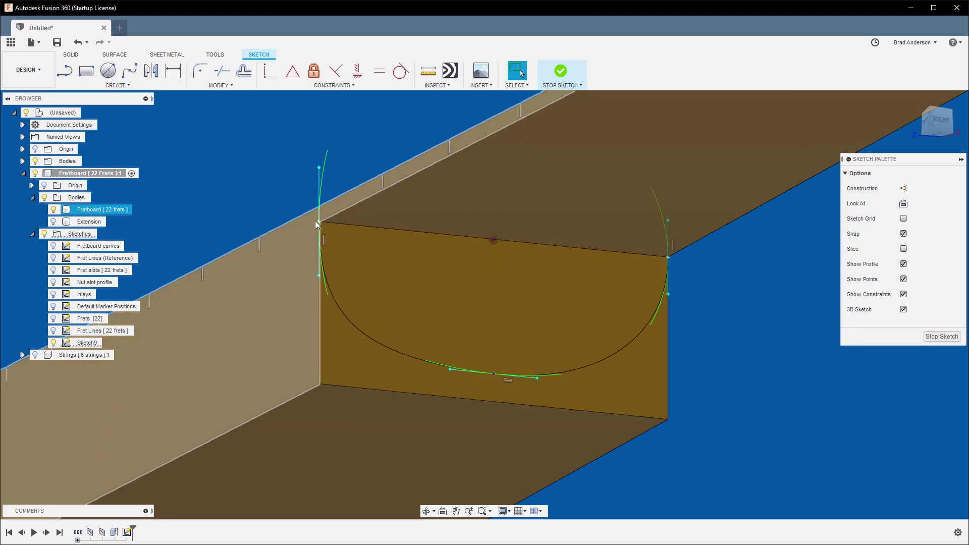
{"action": "left_click", "coordinate": [319, 221]}
{"action": "left_click", "coordinate": [354, 327]}
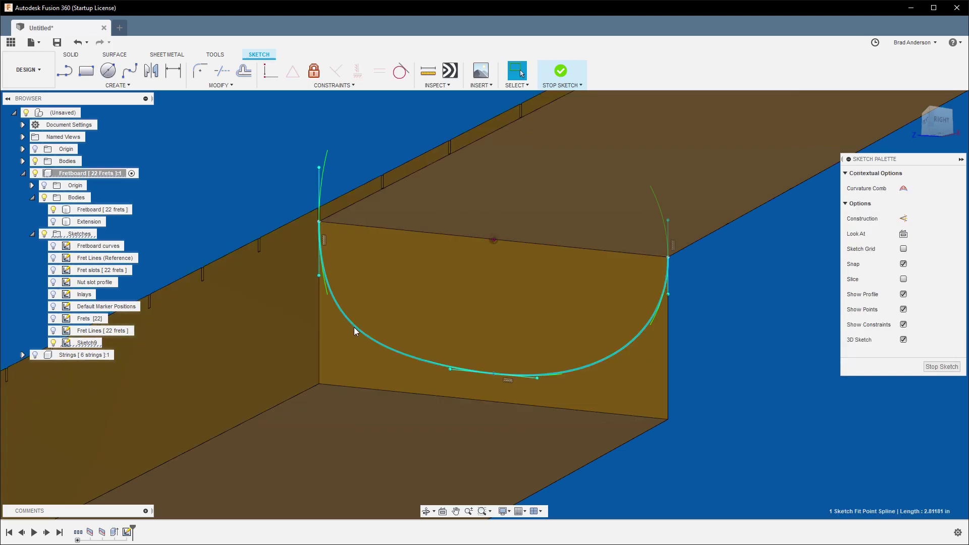
{"action": "right_click", "coordinate": [354, 327]}
{"action": "left_click", "coordinate": [372, 410]}
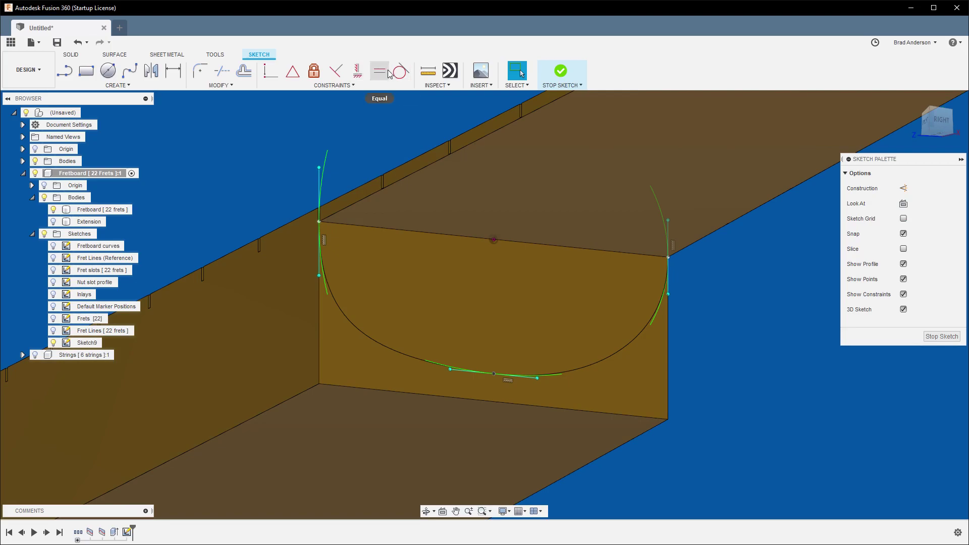
Step: Make the spline's two end tangent handles equal in length and finish the sketch
{"action": "left_click", "coordinate": [380, 71]}
{"action": "left_click", "coordinate": [669, 232]}
{"action": "left_click", "coordinate": [320, 195]}
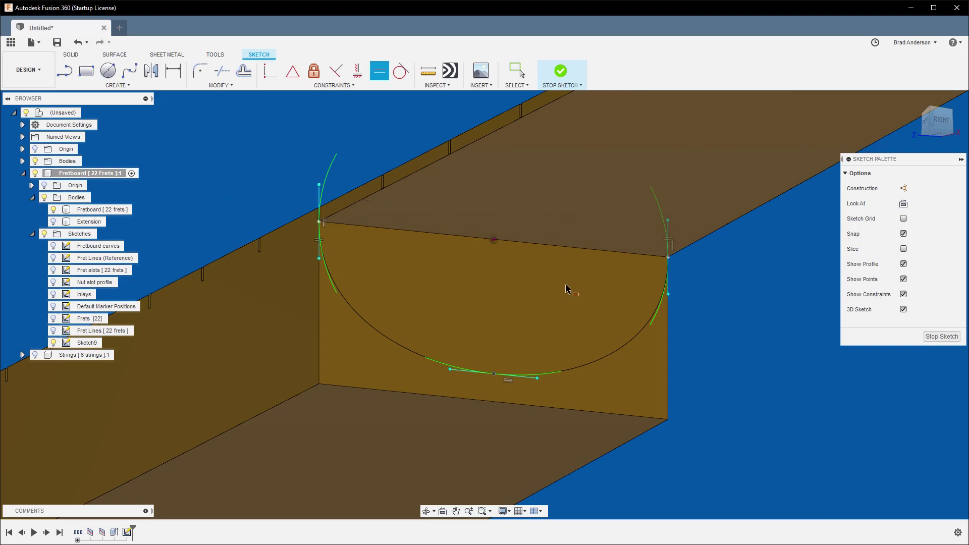
{"action": "left_click", "coordinate": [560, 76]}
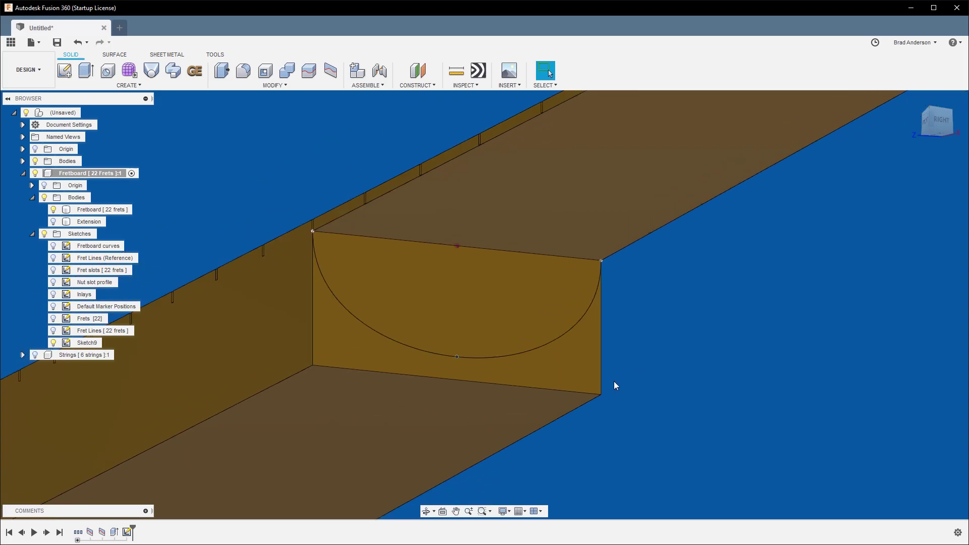
Step: Rename the finished neck profile sketch to 12th Fret
{"action": "double_click", "coordinate": [91, 344]}
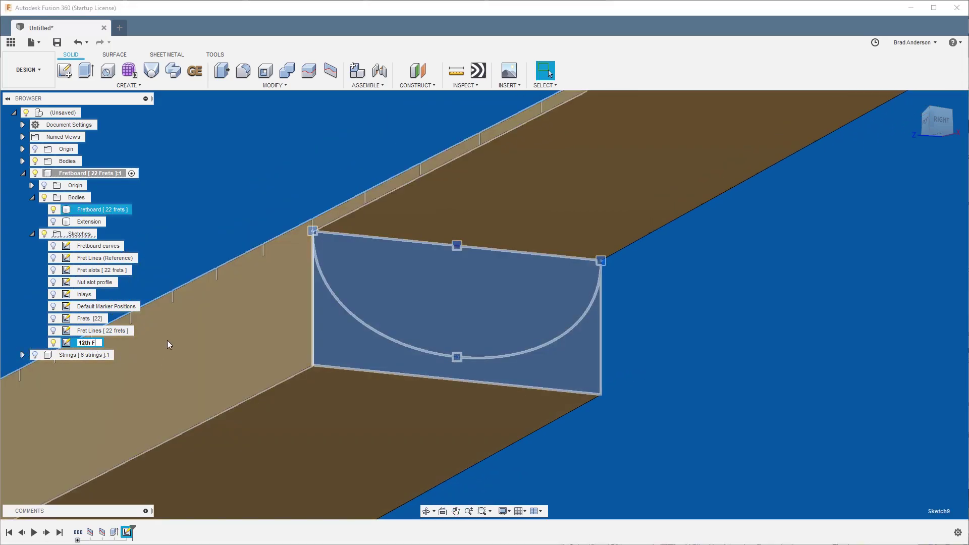
{"action": "scroll", "coordinate": [679, 351], "scroll_direction": "down", "scroll_amount": 3}
{"action": "middle_click_drag", "start_coordinate": [711, 311], "coordinate": [638, 313]}
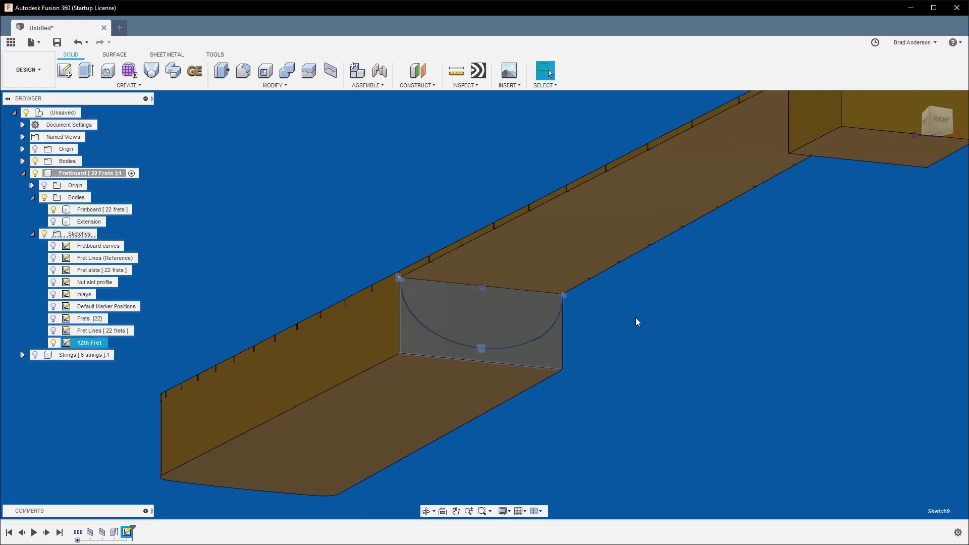
{"action": "left_click", "coordinate": [720, 342]}
Step: Create a sketch on the inner face of the nut-side block beneath the fretboard
{"action": "mouse_move", "coordinate": [697, 300]}
{"action": "middle_mouse_down"}
{"action": "mouse_move", "coordinate": [610, 291]}
{"action": "mouse_move", "coordinate": [685, 293]}
{"action": "mouse_move", "coordinate": [822, 242]}
{"action": "mouse_move", "coordinate": [606, 331]}
{"action": "mouse_move", "coordinate": [608, 318]}
{"action": "mouse_move", "coordinate": [549, 295]}
{"action": "middle_mouse_up"}
{"action": "left_click", "coordinate": [509, 306]}
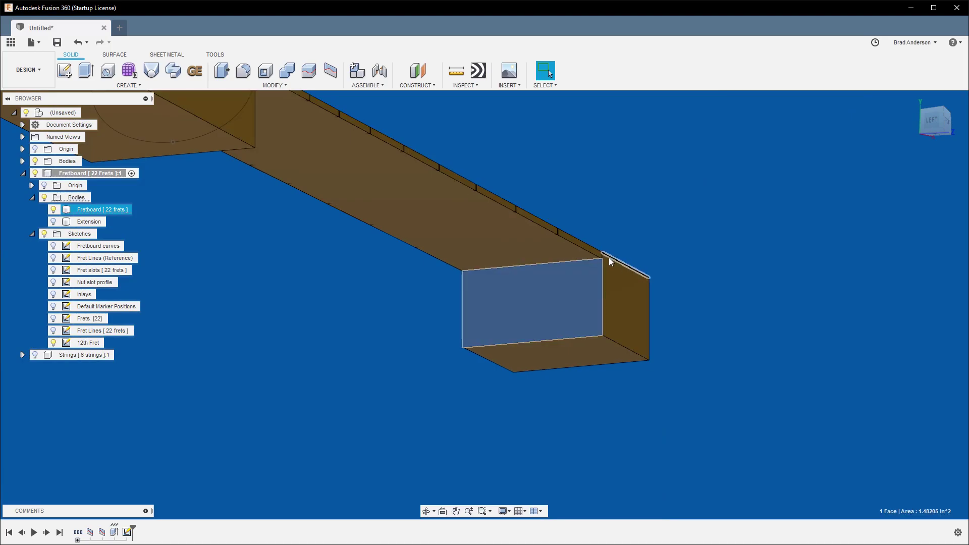
{"action": "right_click", "coordinate": [547, 298]}
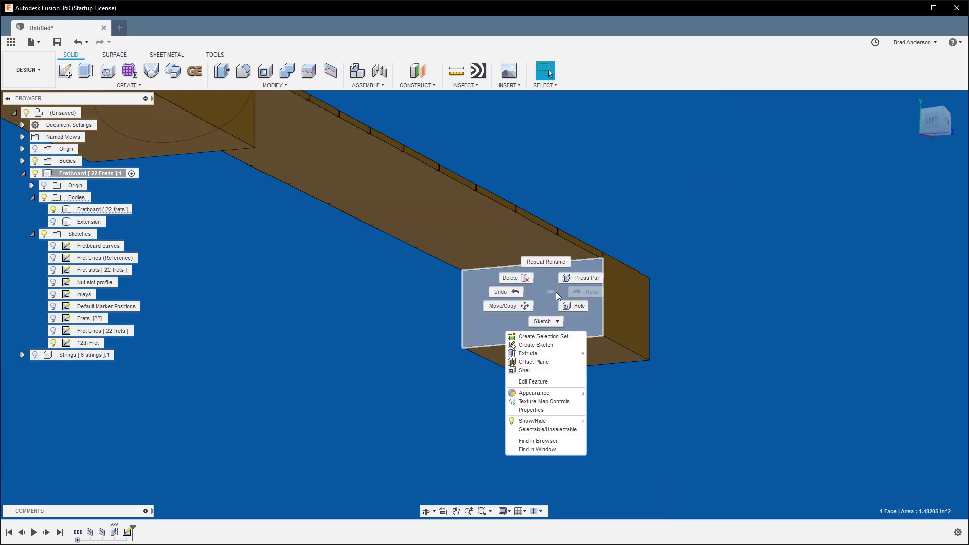
{"action": "left_click", "coordinate": [563, 346]}
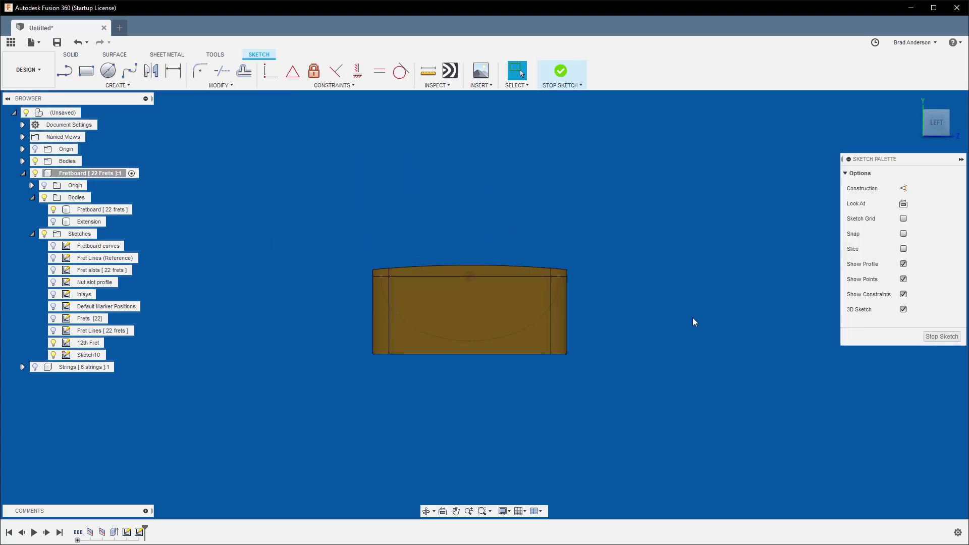
{"action": "mouse_move", "coordinate": [637, 359]}
{"action": "middle_mouse_down", "text": "shift"}
{"action": "mouse_move", "coordinate": [540, 374]}
{"action": "mouse_move", "coordinate": [690, 320]}
{"action": "mouse_move", "coordinate": [677, 220]}
{"action": "mouse_move", "coordinate": [684, 294]}
{"action": "middle_mouse_up", "text": "shift"}
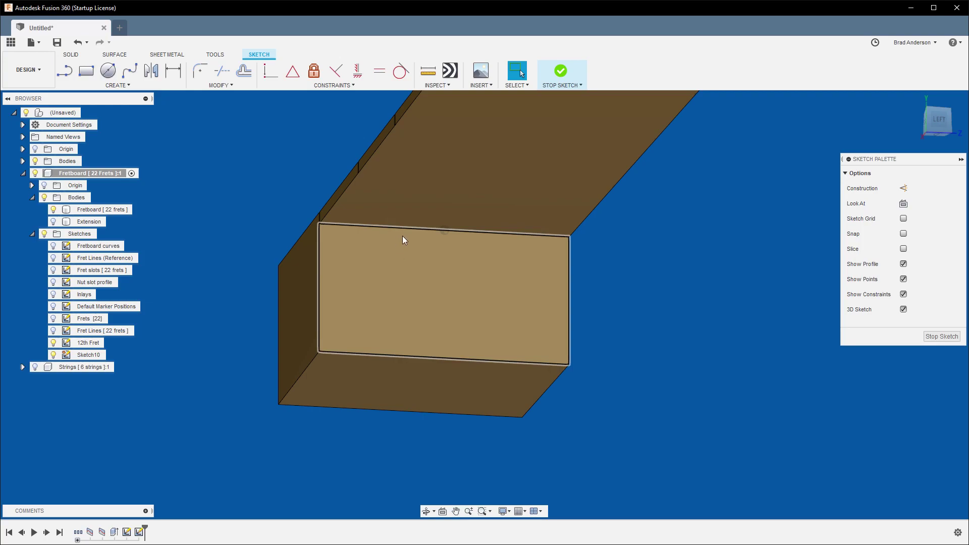
Step: Draw a fit point spline along the nut-side face's upper edge, through one corner, the edge's midpoint and the opposite corner
{"action": "left_click", "coordinate": [131, 72]}
{"action": "scroll", "coordinate": [406, 280], "scroll_direction": "up", "scroll_amount": 4}
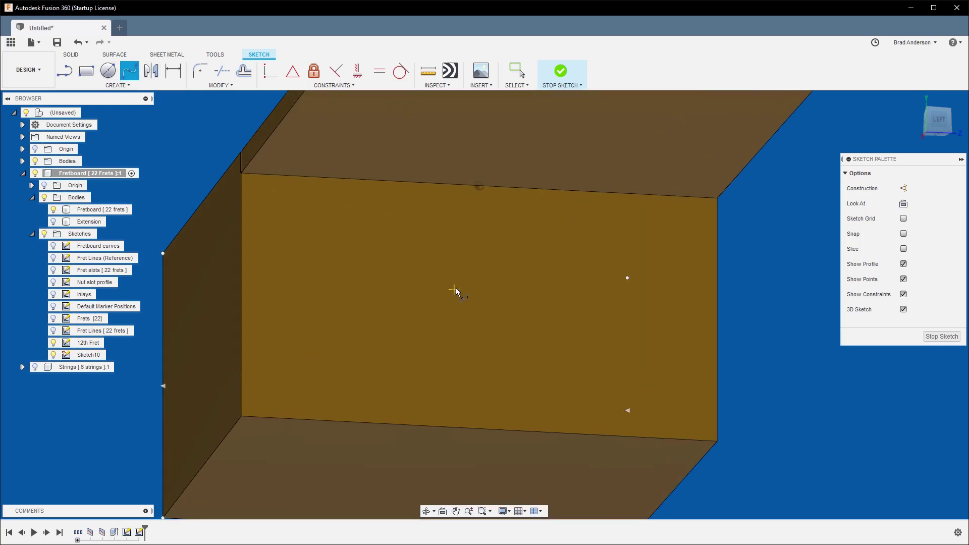
{"action": "middle_click_drag", "start_coordinate": [395, 238], "coordinate": [416, 253]}
{"action": "scroll", "coordinate": [301, 208], "scroll_direction": "up", "scroll_amount": 2}
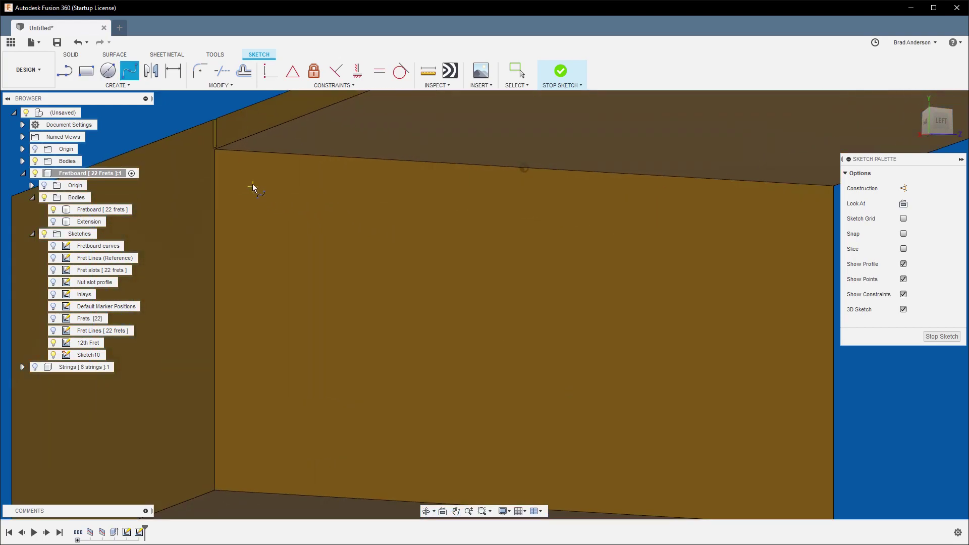
{"action": "left_click", "coordinate": [215, 152]}
{"action": "middle_click_drag", "start_coordinate": [556, 229], "coordinate": [337, 207], "text": "shift"}
{"action": "left_click", "coordinate": [338, 205]}
{"action": "middle_click_drag", "start_coordinate": [579, 260], "coordinate": [464, 280]}
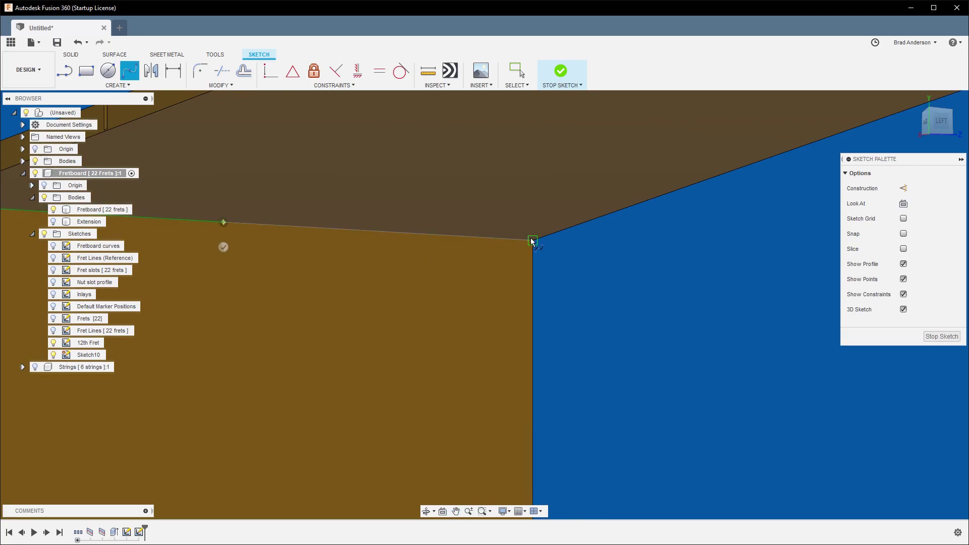
{"action": "double_click", "coordinate": [531, 237]}
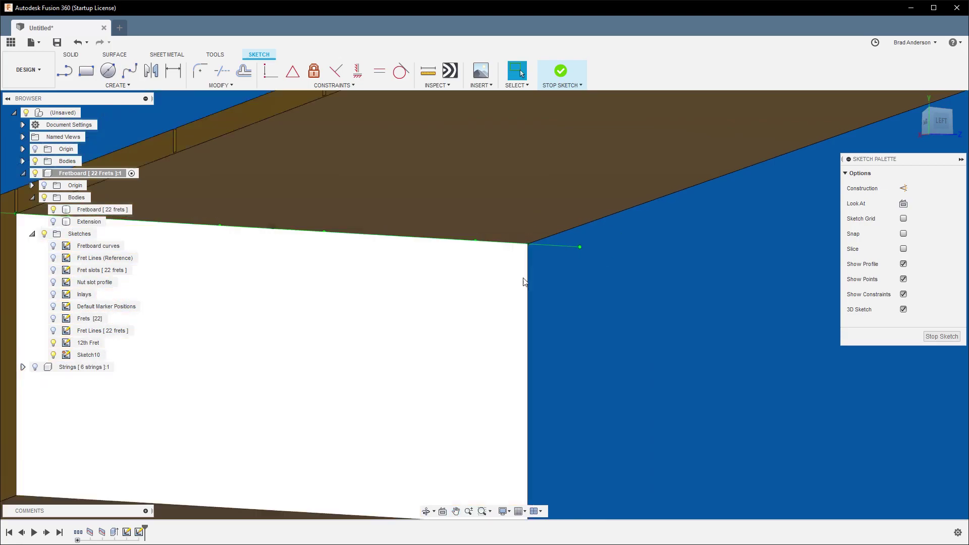
Step: Delete the coincident constraint on the spline along the nut-side block face's upper edge
{"action": "scroll", "coordinate": [514, 268], "scroll_direction": "down", "scroll_amount": 3}
{"action": "right_click", "coordinate": [471, 253]}
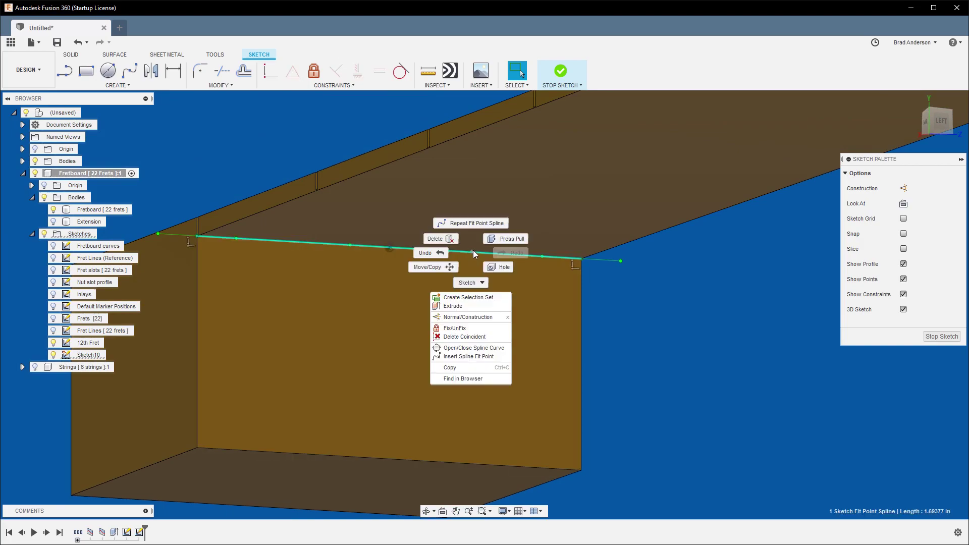
{"action": "left_click", "coordinate": [475, 336]}
Step: Move the middle fit point of the nut-side spline along Y by -.8+.125 in
{"action": "left_click", "coordinate": [389, 247]}
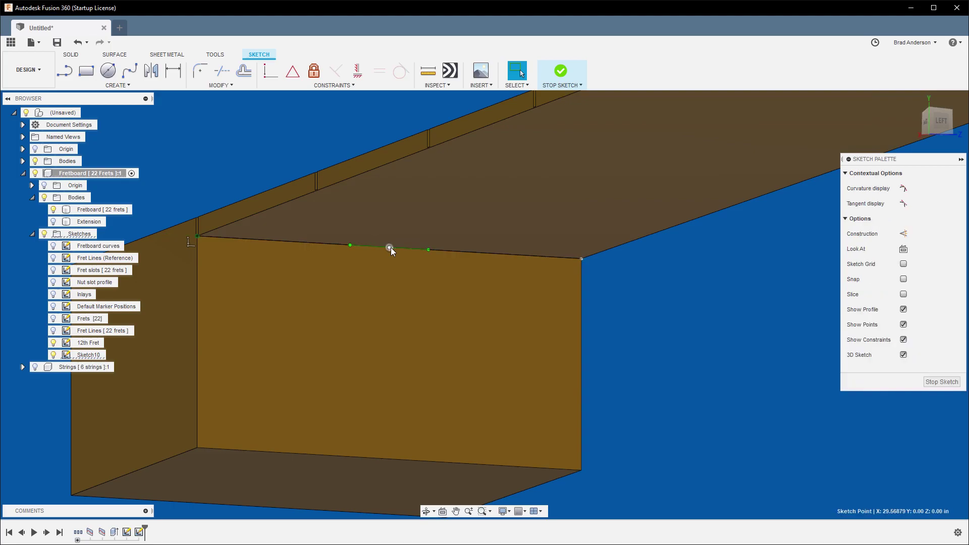
{"action": "key", "text": "Escape"}
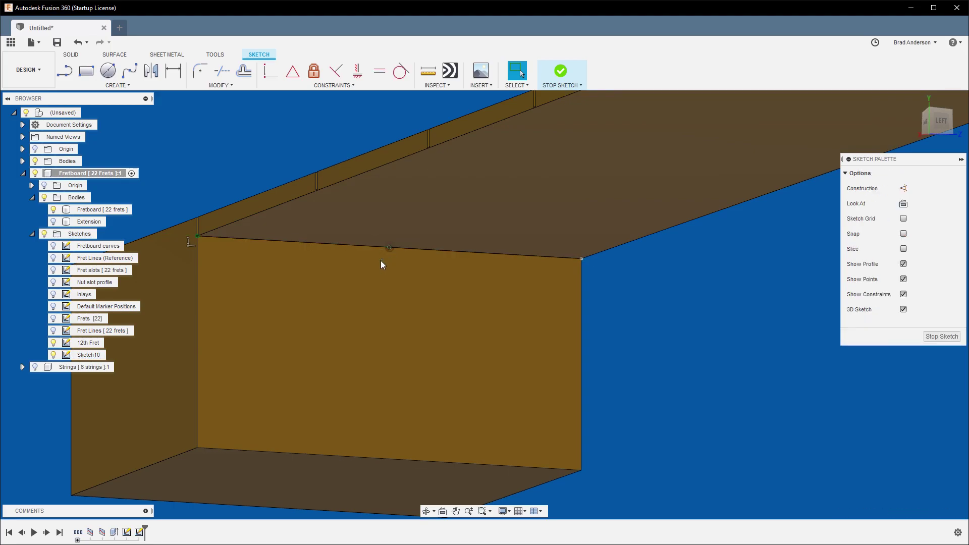
{"action": "right_click", "coordinate": [389, 247]}
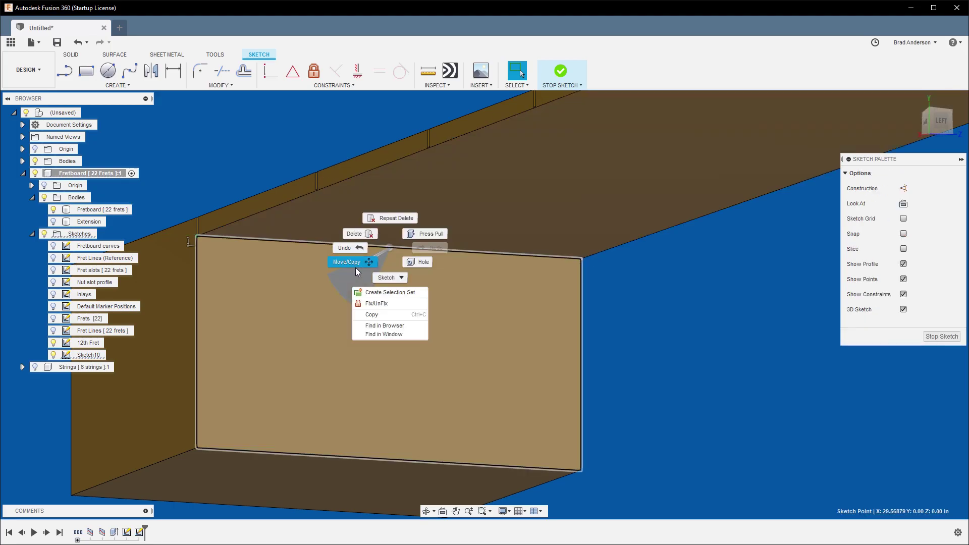
{"action": "left_click", "coordinate": [355, 268]}
{"action": "left_click", "coordinate": [392, 248]}
{"action": "left_click_drag", "start_coordinate": [389, 218], "coordinate": [404, 360]}
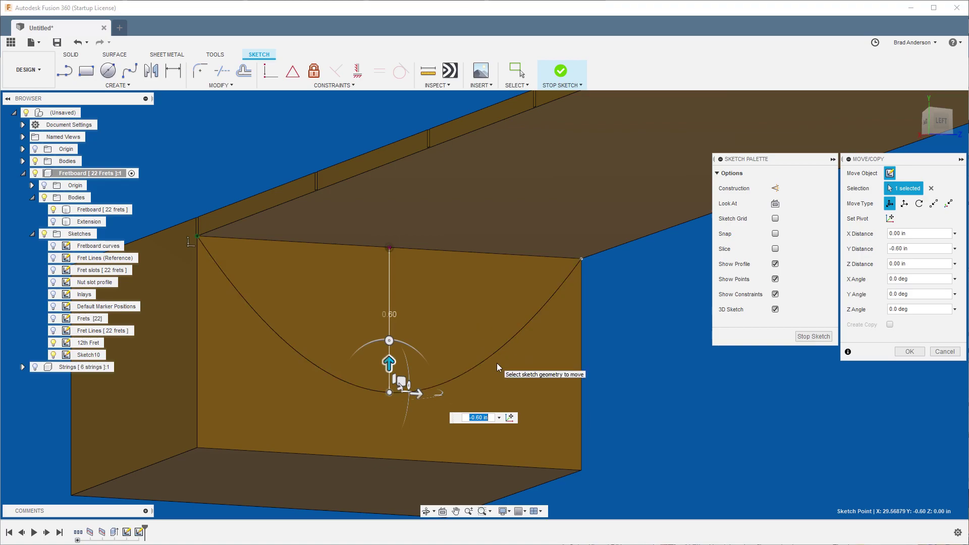
{"action": "type", "text": "-.8"}
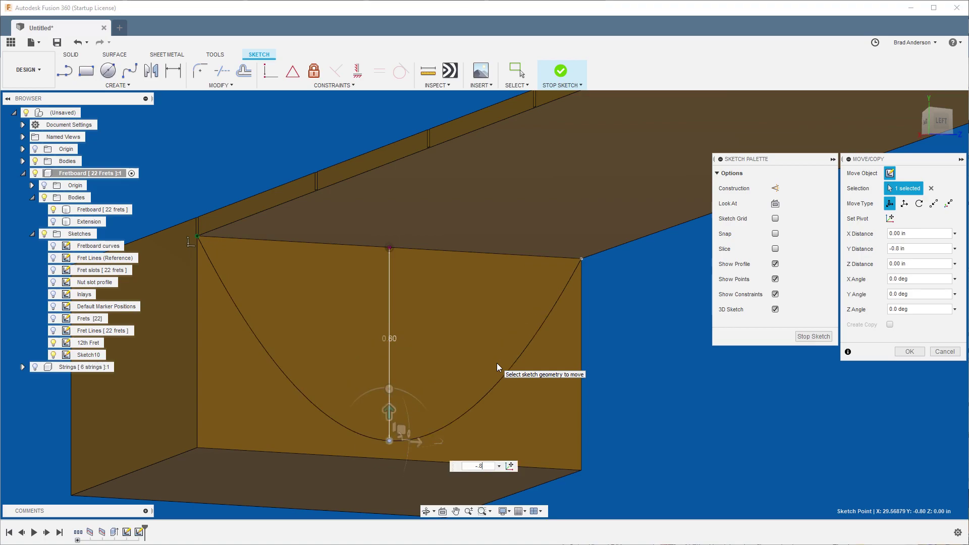
{"action": "type", "text": "+.125"}
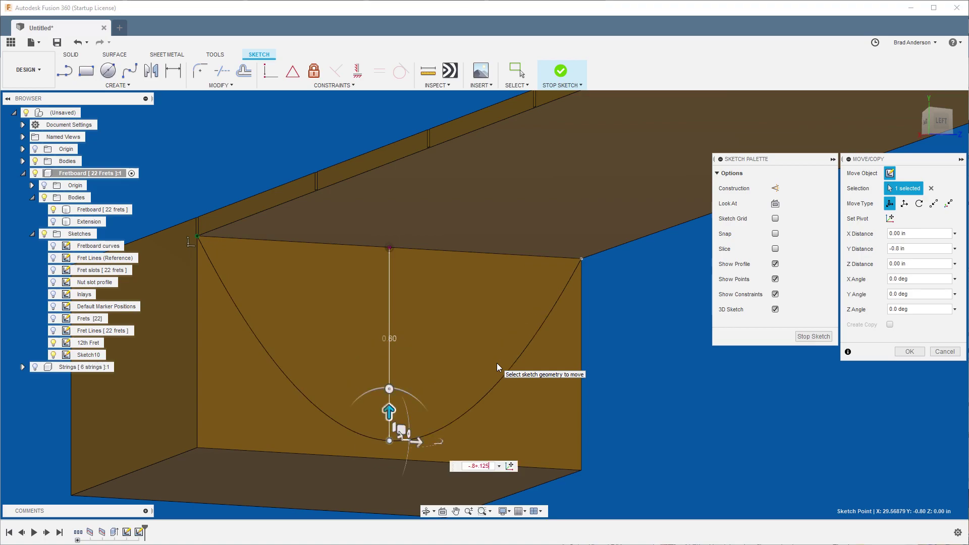
{"action": "key", "text": "Return"}
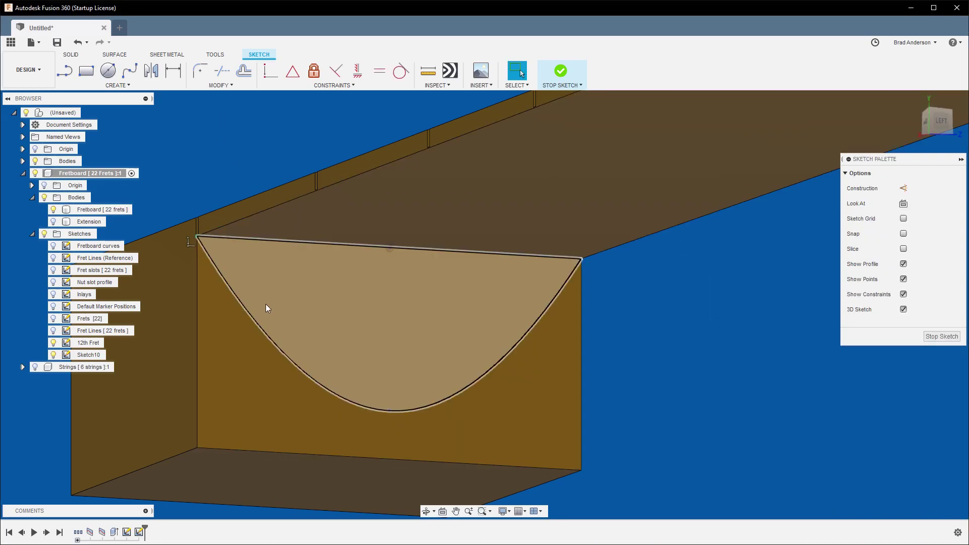
Step: Constrain the nut-side spline's two end tangent handles vertical and its middle tangent handle horizontal
{"action": "left_click", "coordinate": [259, 323]}
{"action": "right_click", "coordinate": [257, 333]}
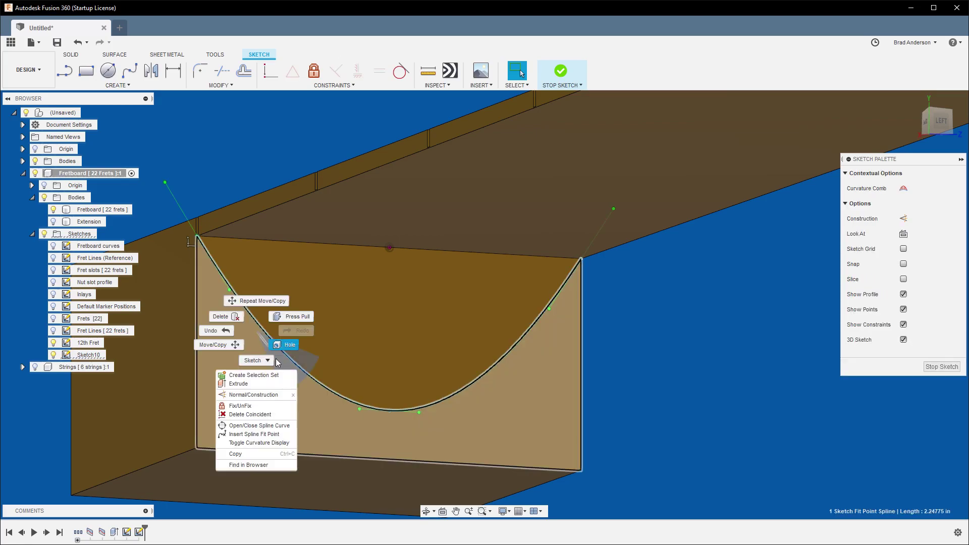
{"action": "left_click", "coordinate": [283, 420]}
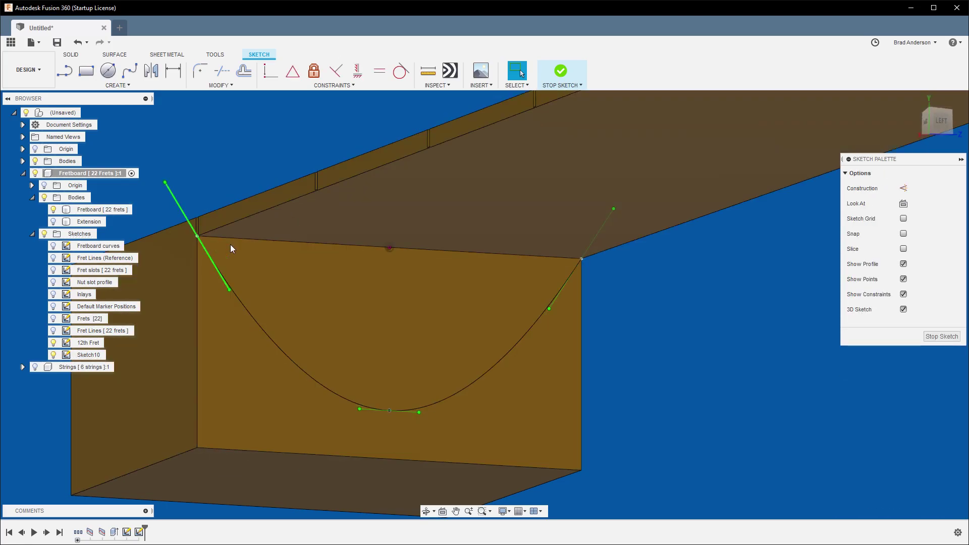
{"action": "left_click", "coordinate": [359, 73]}
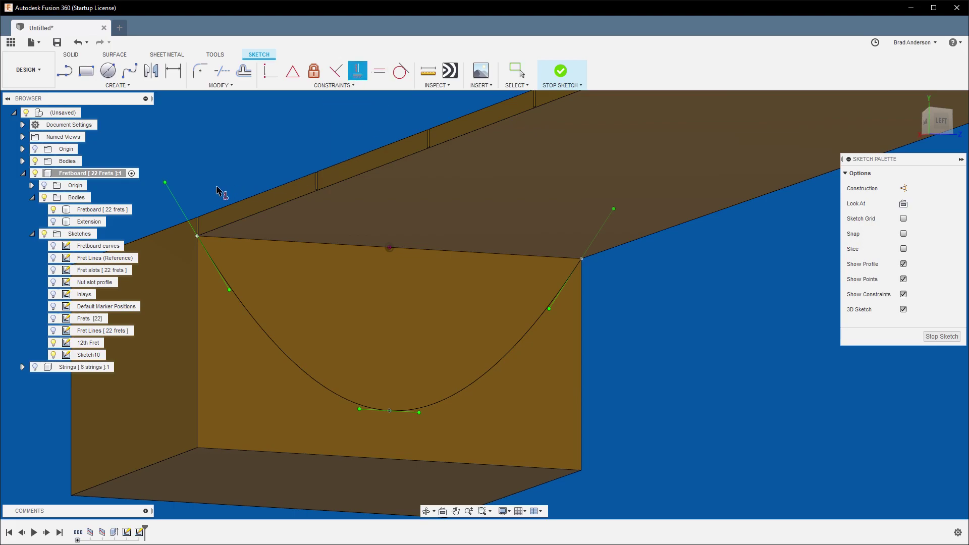
{"action": "left_click", "coordinate": [184, 208]}
{"action": "left_click", "coordinate": [598, 231]}
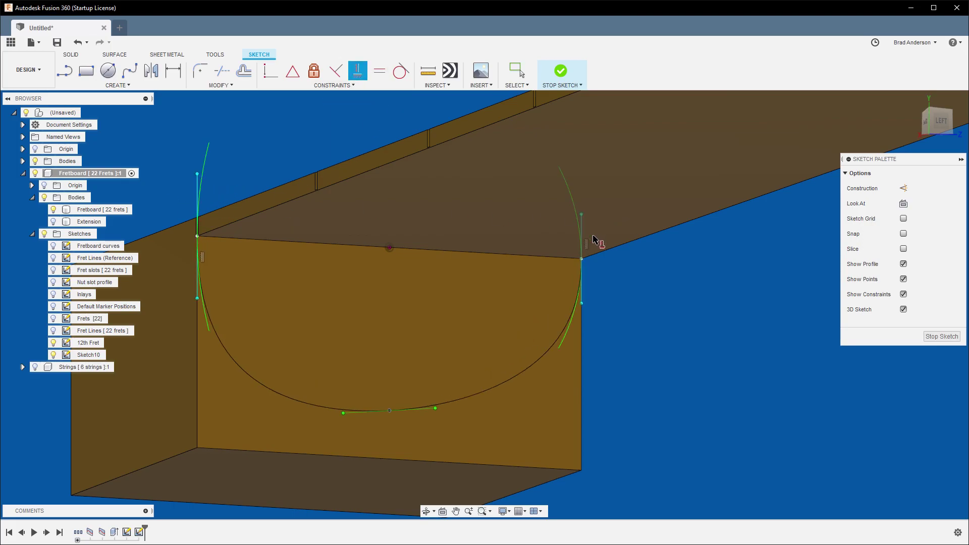
{"action": "left_click", "coordinate": [430, 410]}
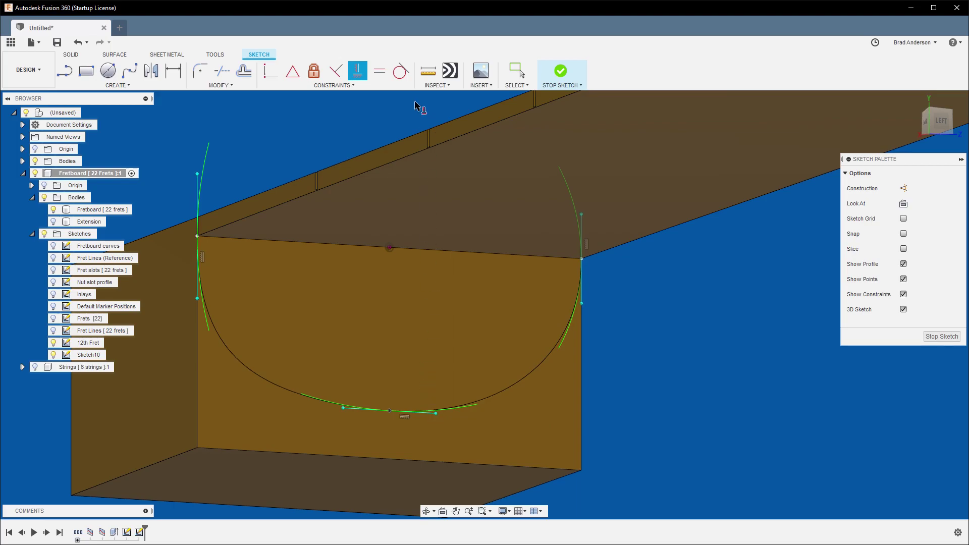
Step: Apply an Equal constraint between the tangent handles at the two ends of the nut-side spline
{"action": "left_click", "coordinate": [378, 70]}
{"action": "left_click", "coordinate": [582, 222]}
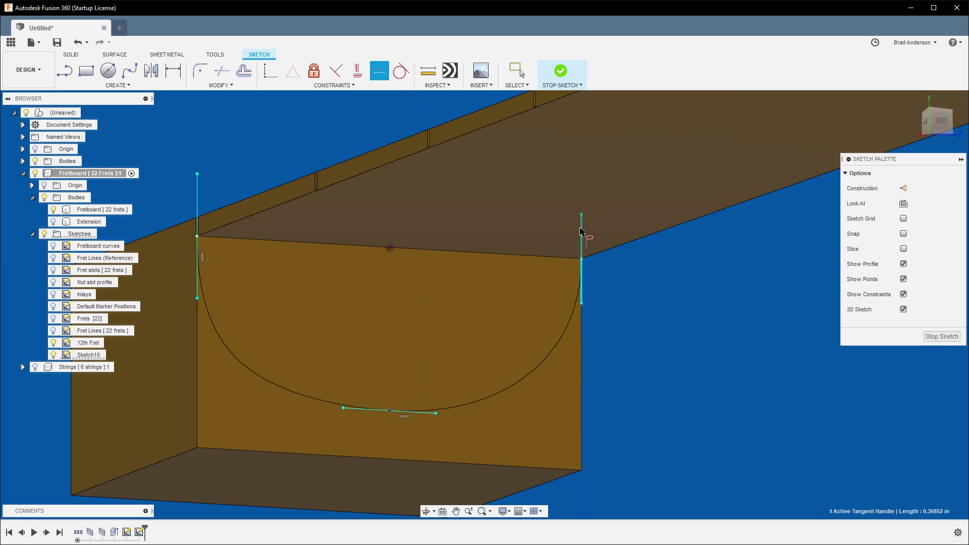
{"action": "left_click", "coordinate": [198, 204]}
{"action": "key", "text": "Escape"}
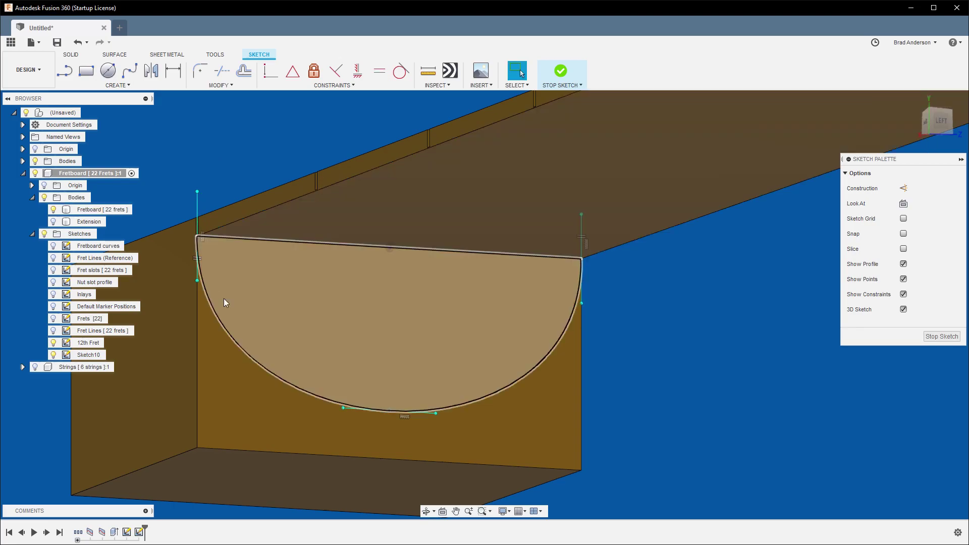
Step: Finish the nut-side profile sketch and rename it to 1st Fret
{"action": "left_click", "coordinate": [561, 66]}
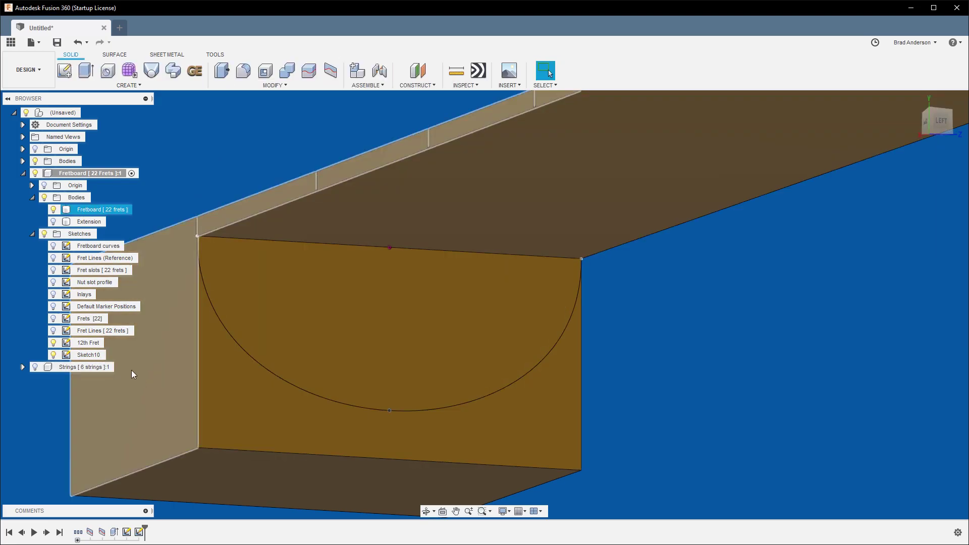
{"action": "left_click", "coordinate": [90, 355]}
{"action": "left_click", "coordinate": [90, 355]}
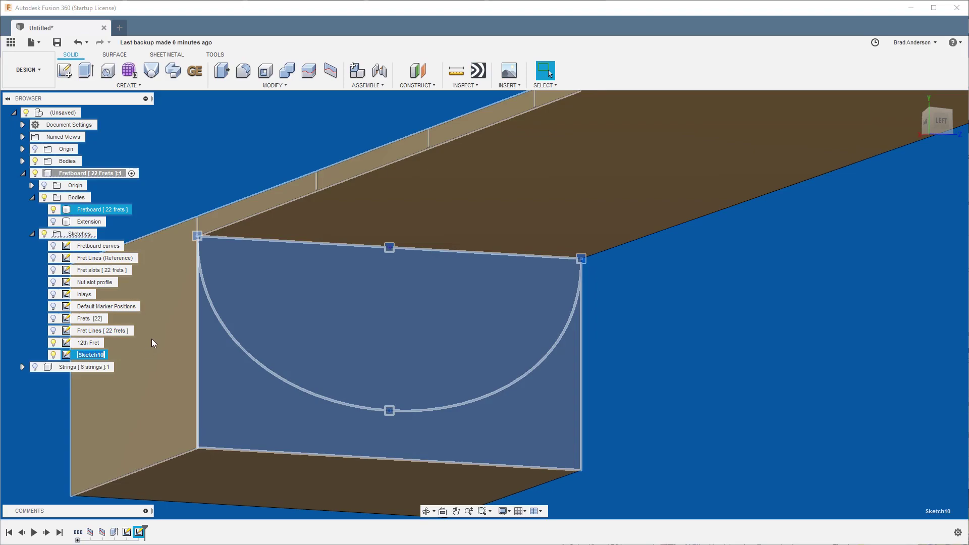
{"action": "type", "text": "1st Fret"}
{"action": "key", "text": "Return"}
Step: Loft between the 1st Fret and 12th Fret half-round profiles as a new body
{"action": "mouse_move", "coordinate": [690, 404]}
{"action": "middle_mouse_down", "text": "shift"}
{"action": "mouse_move", "coordinate": [271, 349]}
{"action": "mouse_move", "coordinate": [576, 383]}
{"action": "mouse_move", "coordinate": [447, 339]}
{"action": "mouse_move", "coordinate": [487, 343]}
{"action": "mouse_move", "coordinate": [331, 352]}
{"action": "mouse_move", "coordinate": [518, 366]}
{"action": "mouse_move", "coordinate": [507, 358]}
{"action": "mouse_move", "coordinate": [538, 335]}
{"action": "mouse_move", "coordinate": [577, 340]}
{"action": "middle_mouse_up", "text": "shift"}
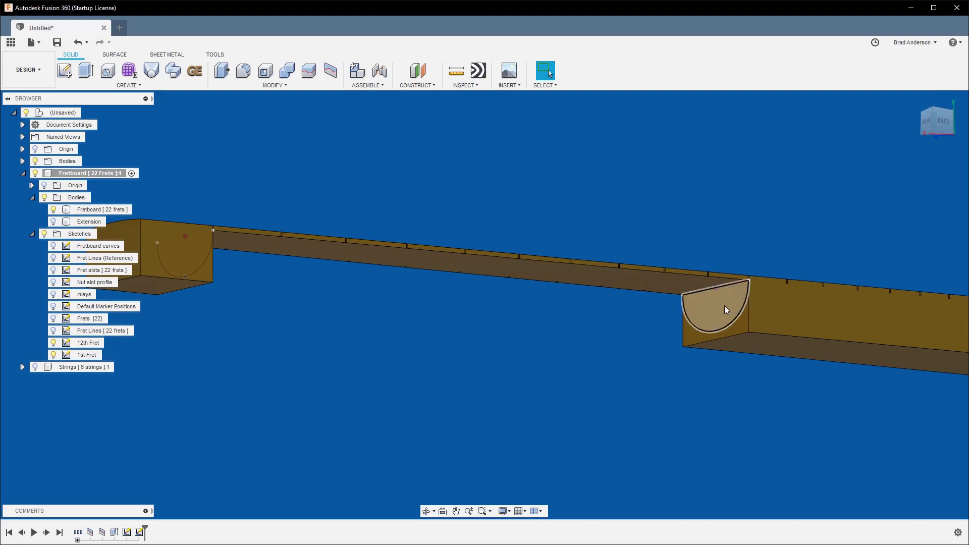
{"action": "middle_click_drag", "start_coordinate": [723, 372], "coordinate": [631, 371]}
{"action": "middle_click_drag", "start_coordinate": [520, 353], "coordinate": [732, 295]}
{"action": "left_click", "coordinate": [234, 297]}
{"action": "left_click", "coordinate": [732, 295], "text": "shift"}
{"action": "middle_click_drag", "start_coordinate": [726, 366], "coordinate": [661, 367], "text": "shift"}
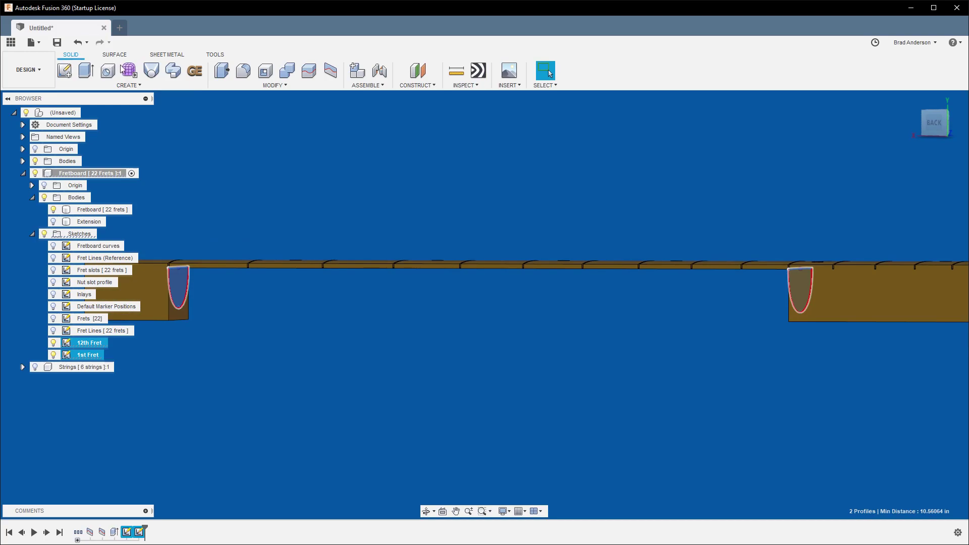
{"action": "left_click", "coordinate": [151, 71]}
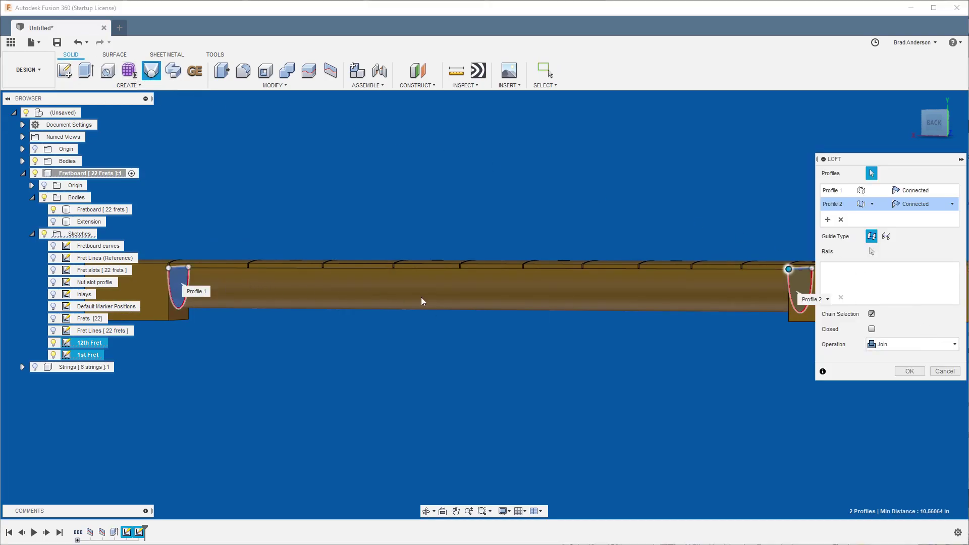
{"action": "left_click", "coordinate": [898, 344]}
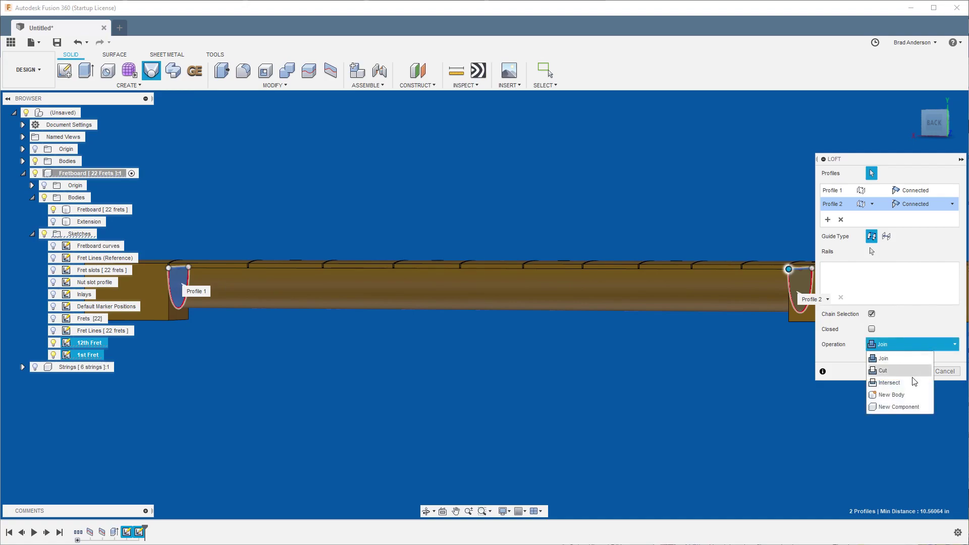
{"action": "left_click", "coordinate": [911, 392]}
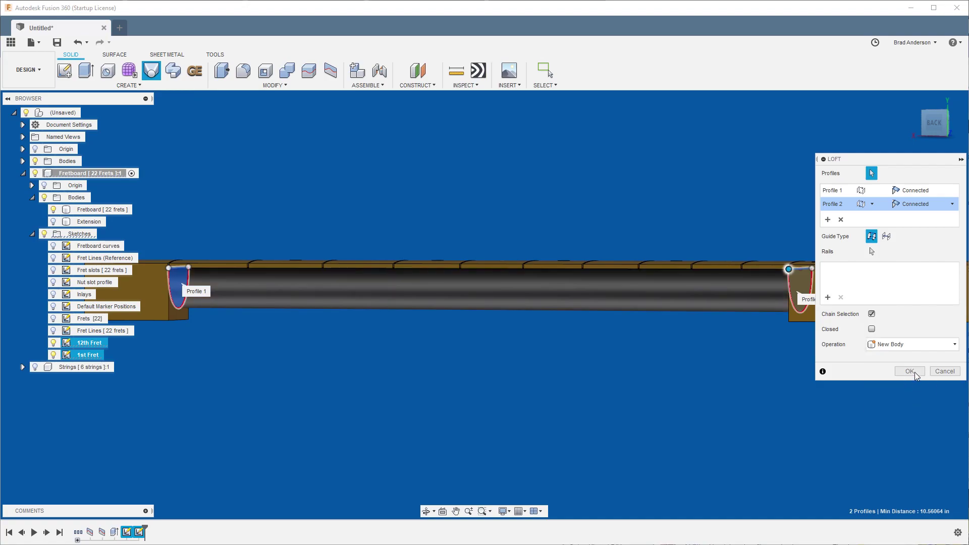
{"action": "left_click", "coordinate": [910, 371]}
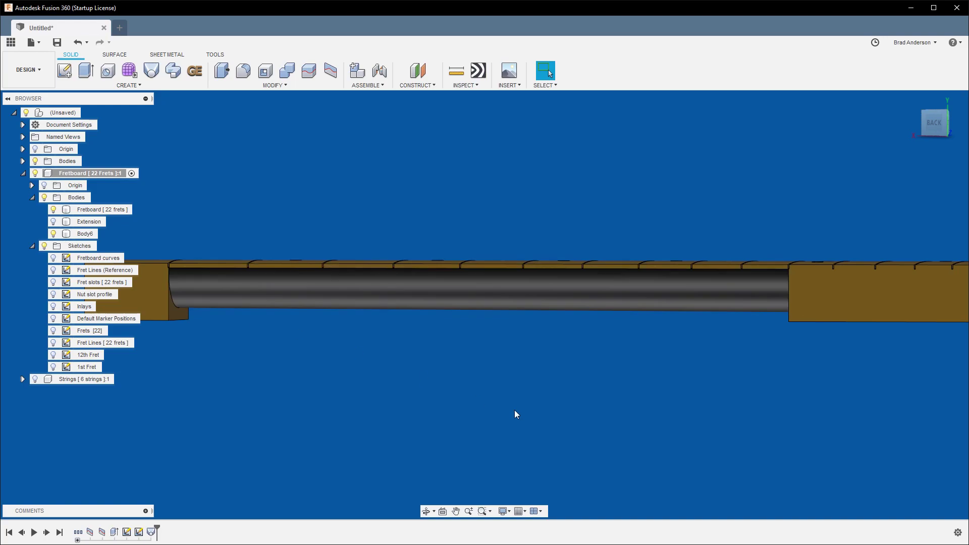
Step: Apply the white appearance already used in the design to the lofted neck body
{"action": "middle_click_drag", "start_coordinate": [610, 425], "coordinate": [554, 313], "text": "shift"}
{"action": "left_click", "coordinate": [408, 297]}
{"action": "left_click", "coordinate": [547, 275]}
{"action": "left_click", "coordinate": [649, 392]}
{"action": "mouse_move", "coordinate": [649, 391]}
{"action": "middle_mouse_down", "text": "shift"}
{"action": "mouse_move", "coordinate": [677, 398]}
{"action": "mouse_move", "coordinate": [650, 393]}
{"action": "middle_mouse_up", "text": "shift"}
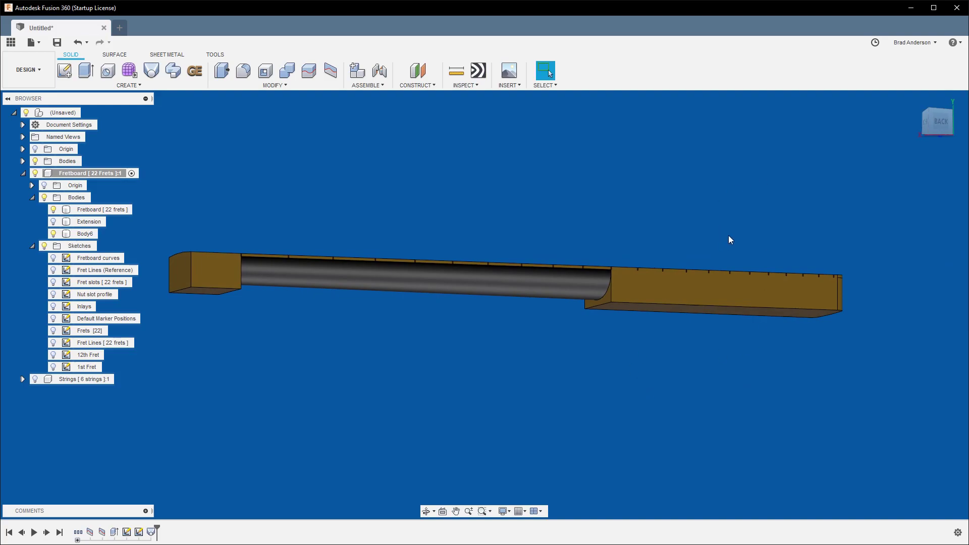
{"action": "key", "text": "a"}
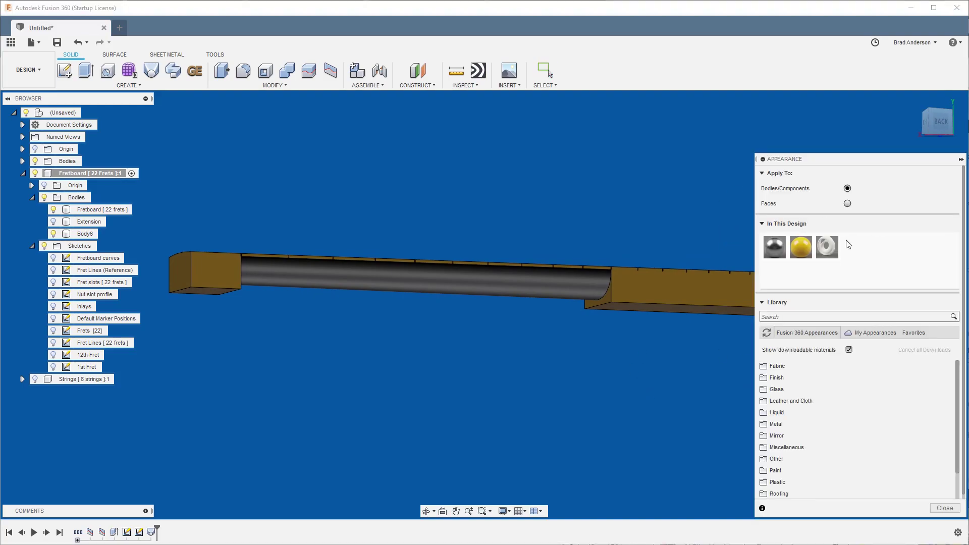
{"action": "left_click_drag", "start_coordinate": [832, 247], "coordinate": [523, 285]}
{"action": "left_click", "coordinate": [928, 506]}
{"action": "middle_click_drag", "start_coordinate": [555, 282], "coordinate": [572, 403], "text": "shift"}
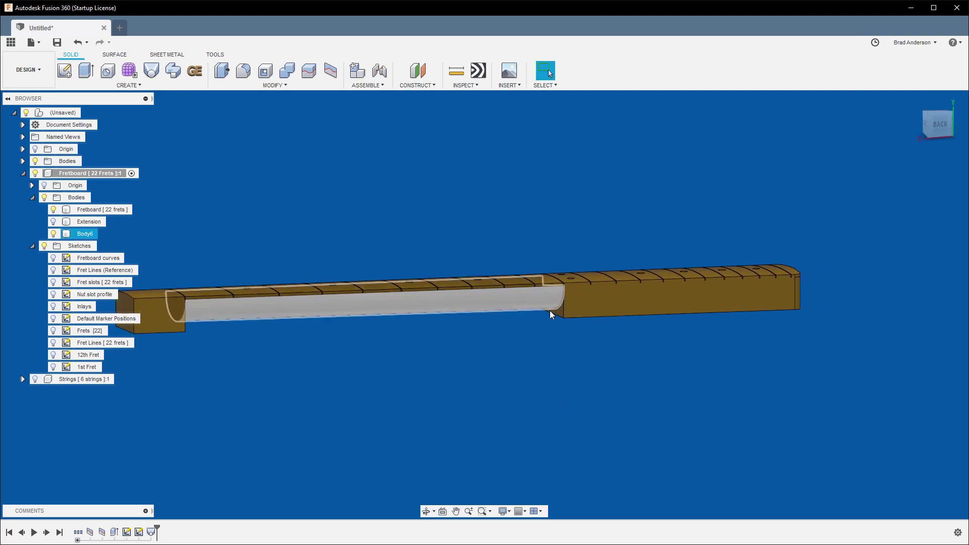
{"action": "middle_click_drag", "start_coordinate": [611, 379], "coordinate": [604, 363], "text": "shift"}
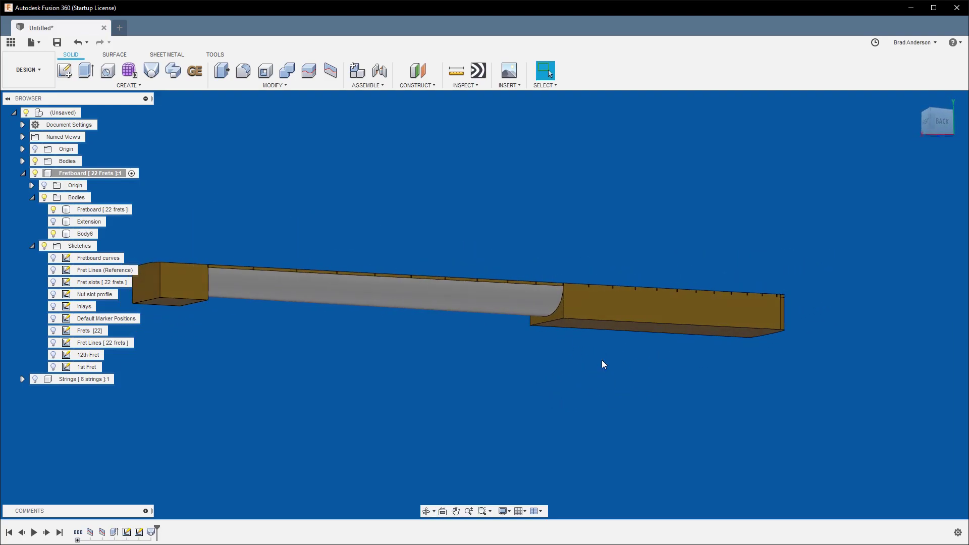
{"action": "left_click", "coordinate": [559, 318]}
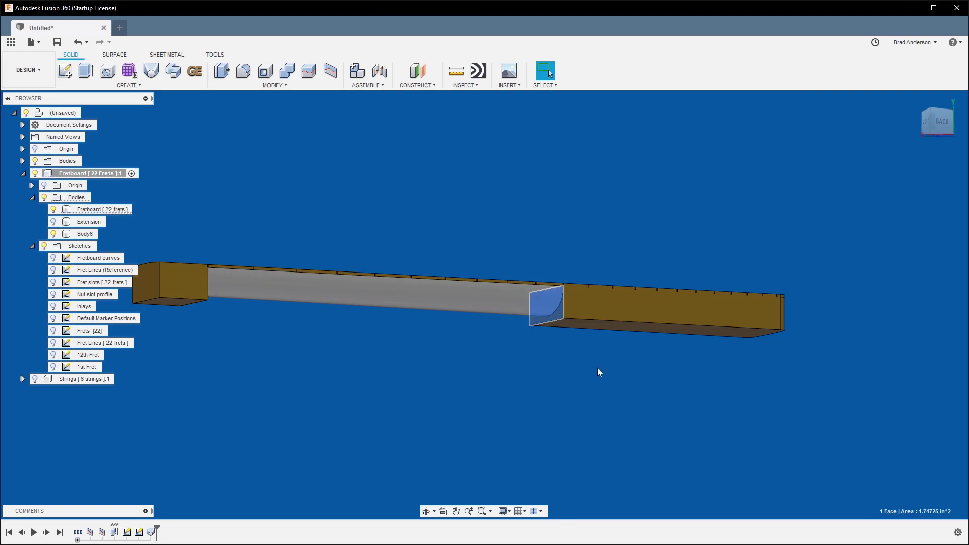
{"action": "key", "text": "q"}
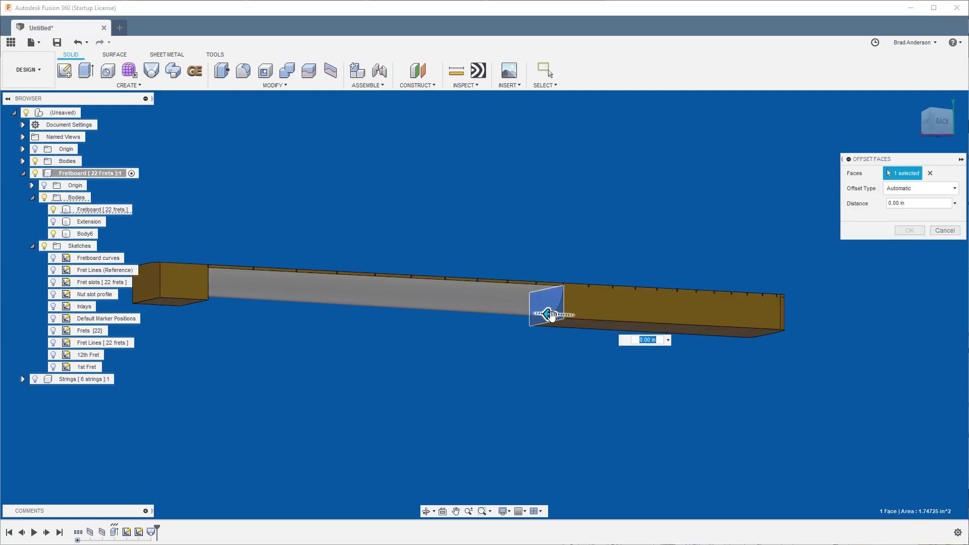
{"action": "left_click_drag", "start_coordinate": [538, 317], "coordinate": [587, 319]}
{"action": "left_click", "coordinate": [533, 317]}
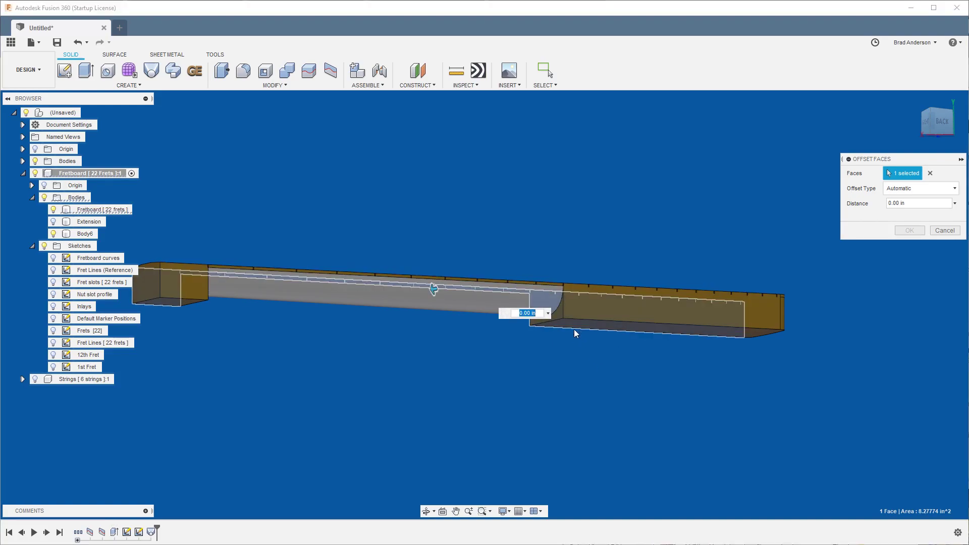
{"action": "key", "text": "Escape"}
Step: Offset the inner face of the heel-side block by -3.125 in, away from the lofted neck
{"action": "left_click", "coordinate": [559, 316]}
{"action": "key", "text": "q"}
{"action": "left_click_drag", "start_coordinate": [551, 311], "coordinate": [638, 320]}
{"action": "middle_click_drag", "start_coordinate": [637, 320], "coordinate": [660, 382], "text": "shift"}
{"action": "scroll", "coordinate": [660, 377], "scroll_direction": "up", "scroll_amount": 2}
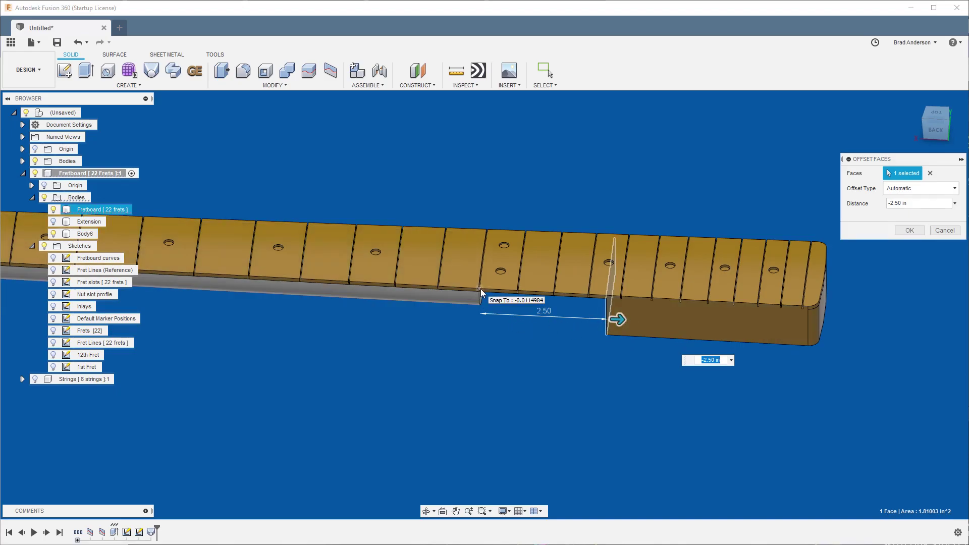
{"action": "left_click_drag", "start_coordinate": [617, 320], "coordinate": [651, 323]}
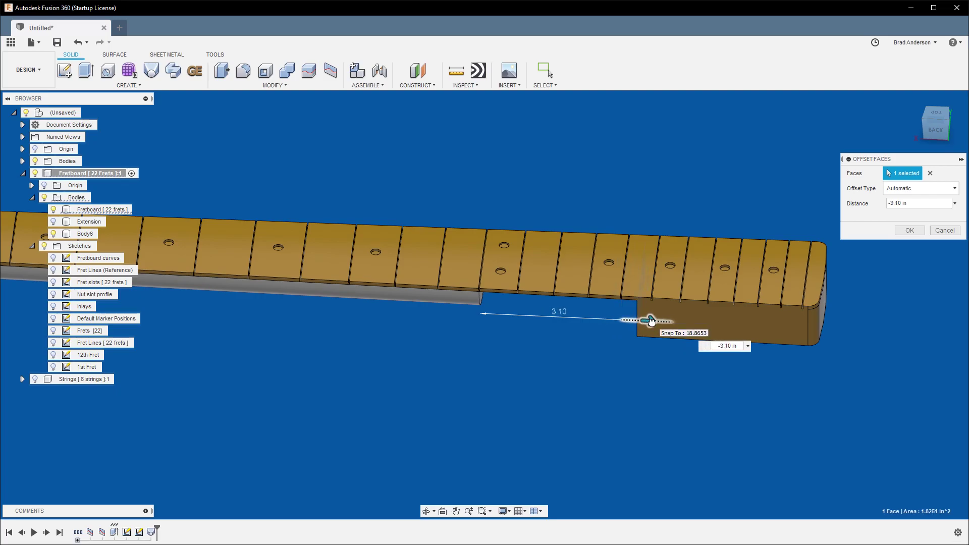
{"action": "left_click", "coordinate": [719, 347]}
{"action": "left_click", "coordinate": [727, 346]}
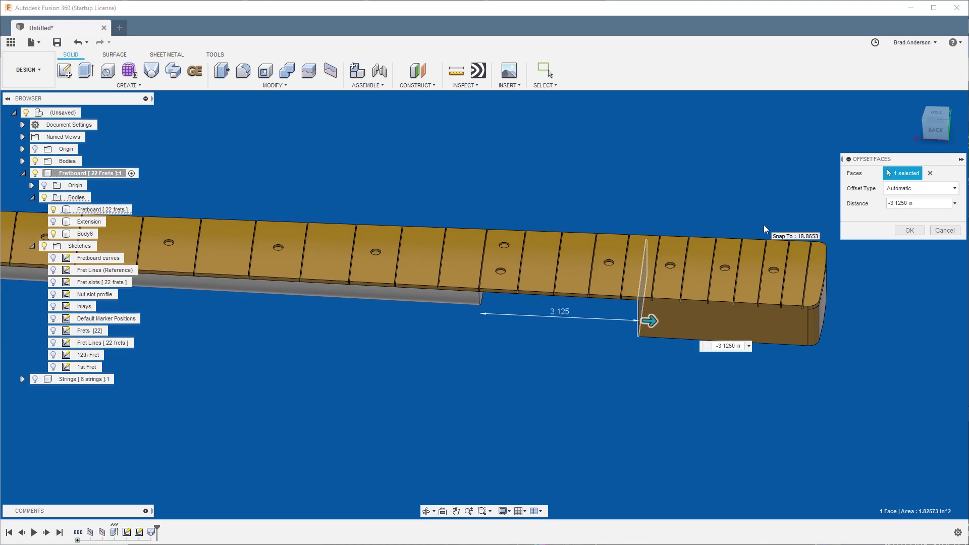
{"action": "key", "text": "Return"}
Step: Offset the inner face of the nut-side block by -1.10 in, away from the lofted neck
{"action": "middle_click_drag", "start_coordinate": [562, 208], "coordinate": [498, 323], "text": "shift"}
{"action": "left_click", "coordinate": [379, 258]}
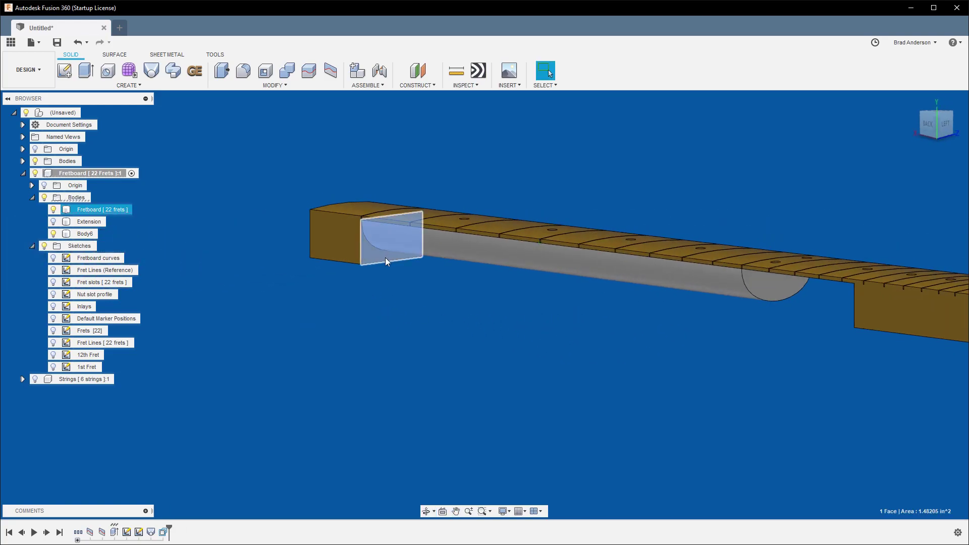
{"action": "key", "text": "q"}
{"action": "left_click_drag", "start_coordinate": [383, 255], "coordinate": [349, 243]}
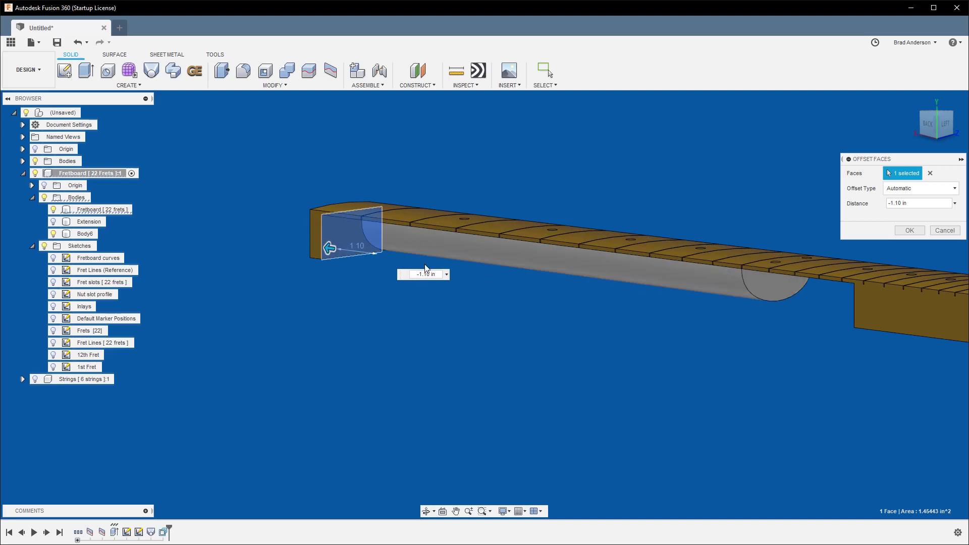
{"action": "key", "text": "Return"}
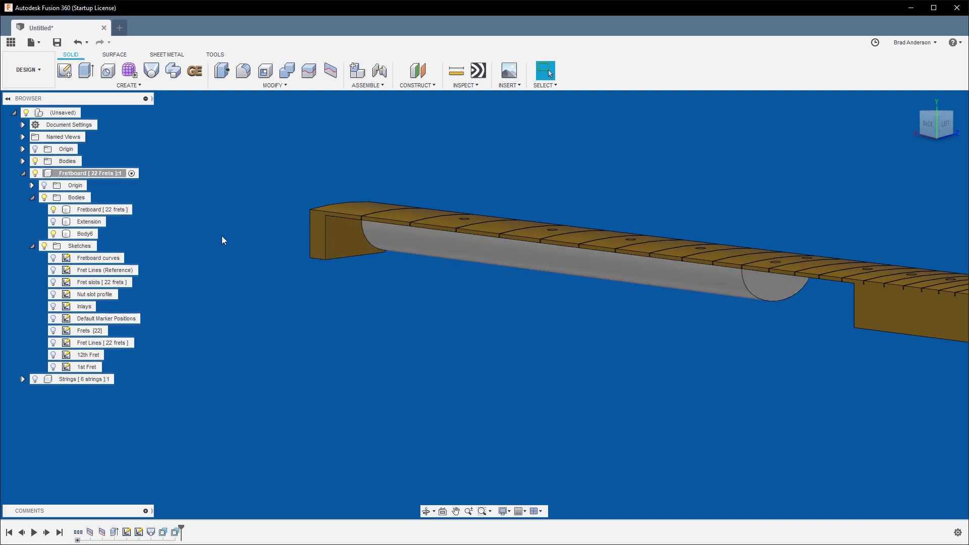
Step: Join the lofted neck body to the fretboard body with Combine
{"action": "middle_click_drag", "start_coordinate": [716, 371], "coordinate": [613, 338], "text": "shift"}
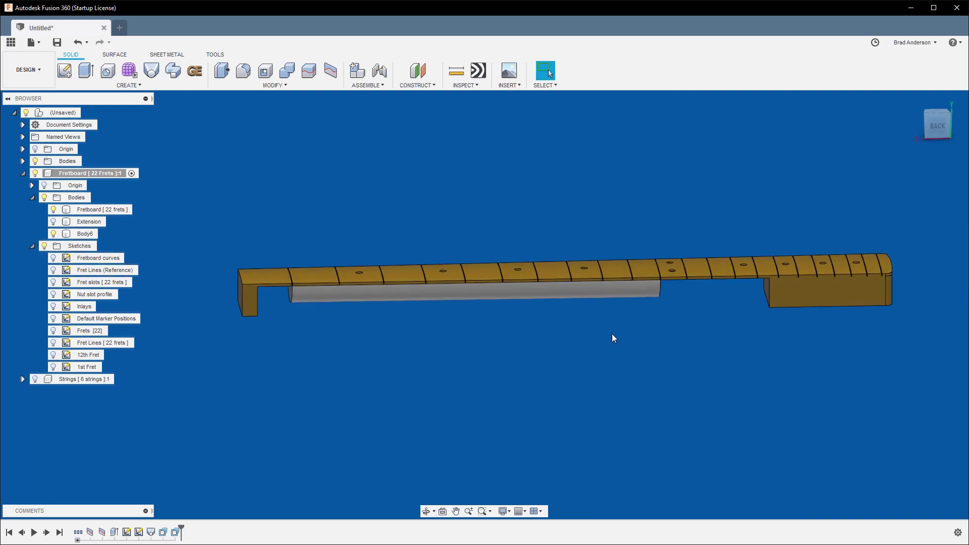
{"action": "left_click", "coordinate": [289, 72]}
{"action": "left_click", "coordinate": [800, 279]}
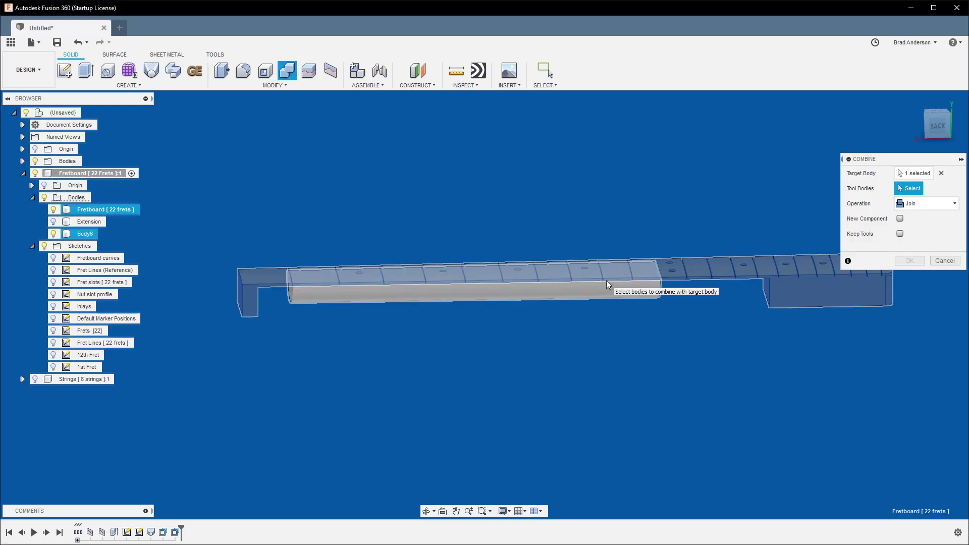
{"action": "left_click", "coordinate": [587, 295]}
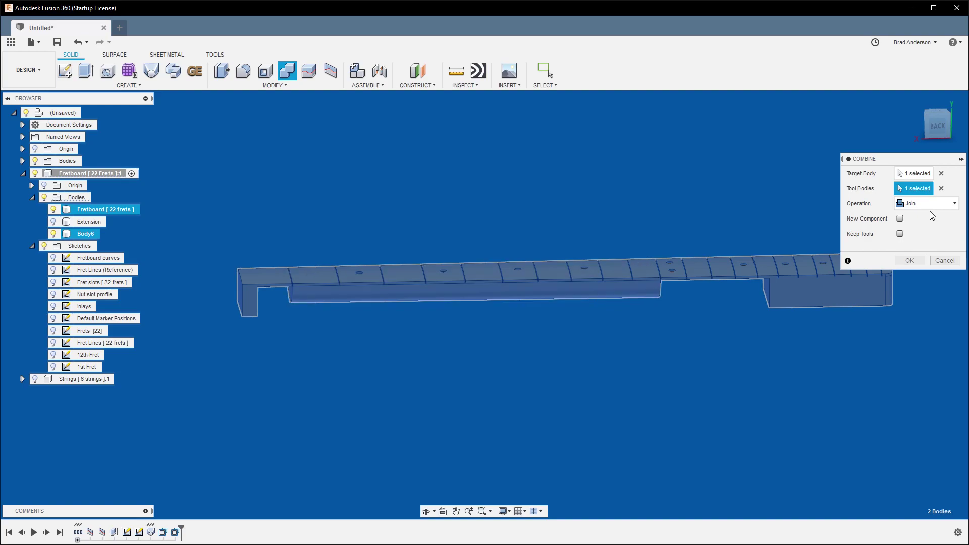
{"action": "left_click", "coordinate": [911, 262]}
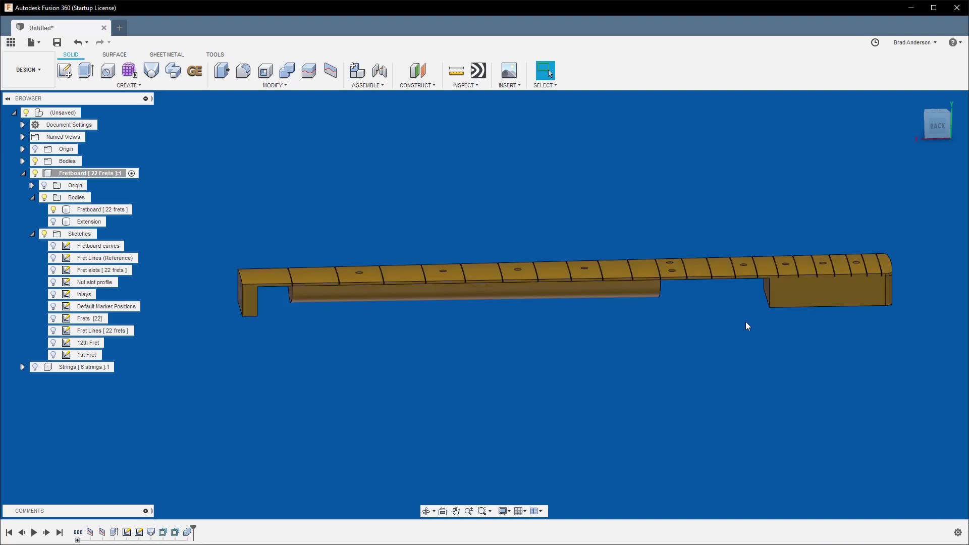
Step: Delete the loft's 12th-fret end face, the exposed fretboard underside beside it, and the heel block's inner face
{"action": "middle_click_drag", "start_coordinate": [760, 379], "coordinate": [595, 247], "text": "shift"}
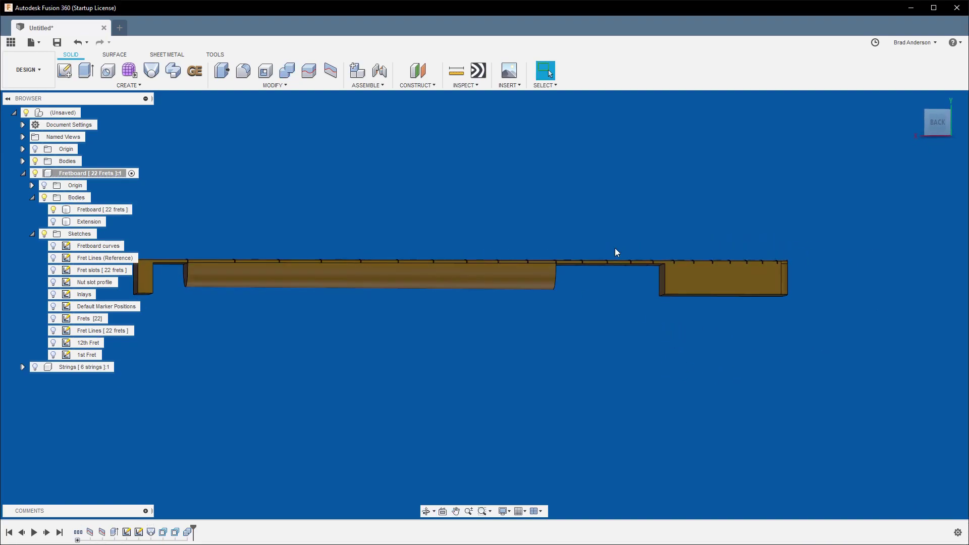
{"action": "middle_click_drag", "start_coordinate": [528, 345], "coordinate": [558, 314]}
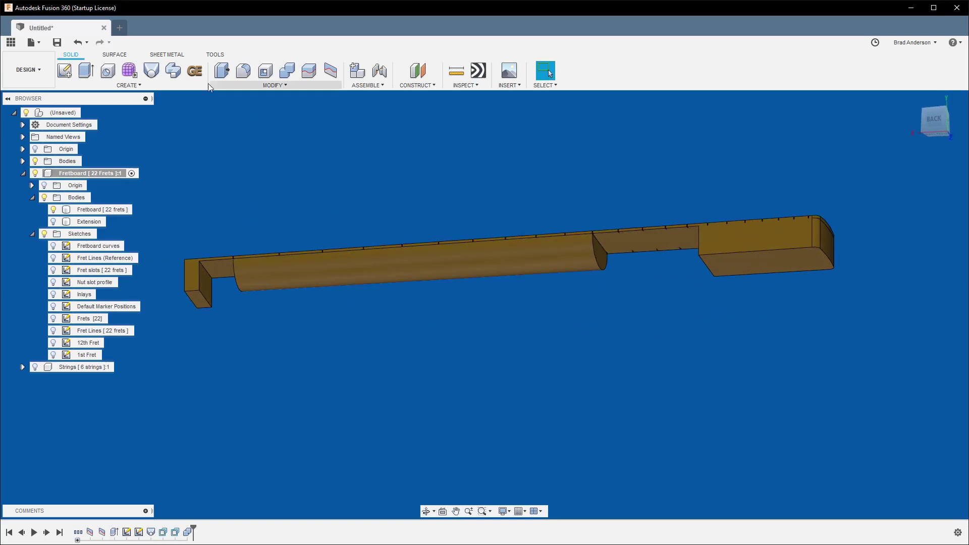
{"action": "left_click", "coordinate": [114, 57]}
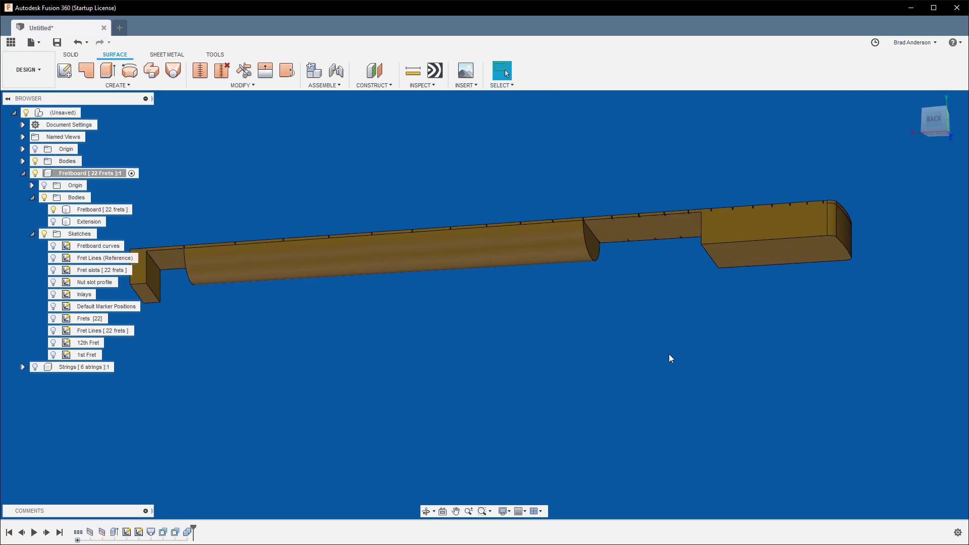
{"action": "scroll", "coordinate": [673, 353], "scroll_direction": "up", "scroll_amount": 3}
{"action": "left_click", "coordinate": [631, 180]}
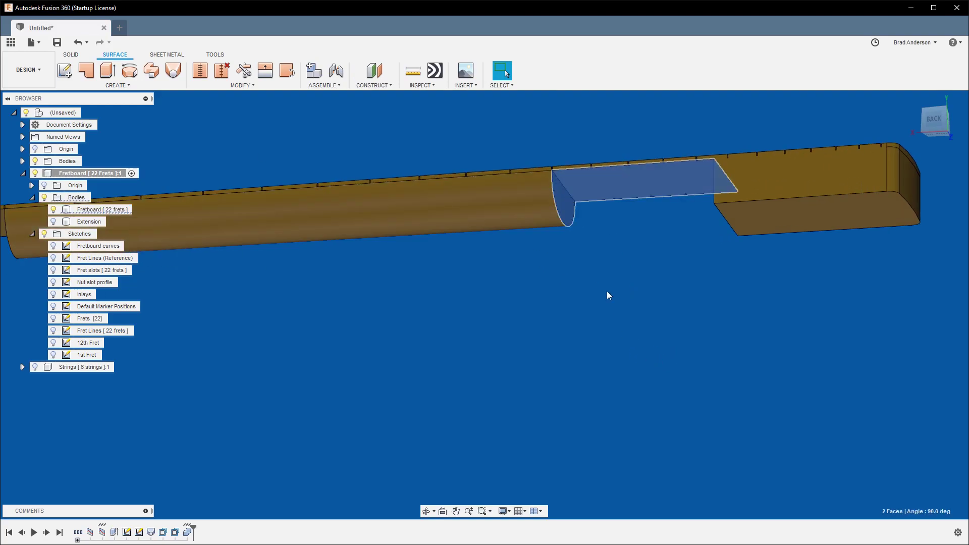
{"action": "middle_click_drag", "start_coordinate": [611, 290], "coordinate": [653, 299], "text": "shift"}
{"action": "left_click", "coordinate": [653, 273]}
{"action": "key", "text": "Delete"}
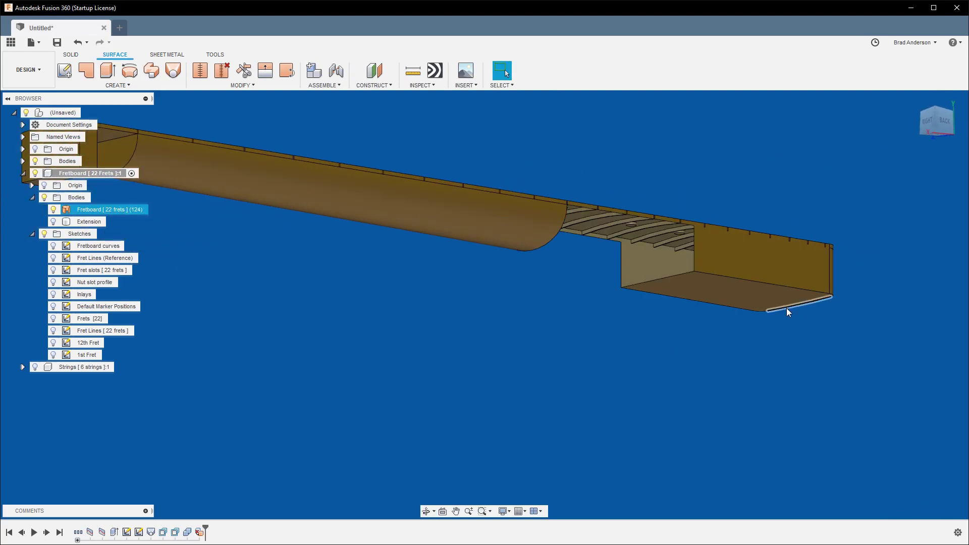
Step: Create a sketch on the underside face of the heel block
{"action": "middle_click_drag", "start_coordinate": [719, 352], "coordinate": [743, 337], "text": "shift"}
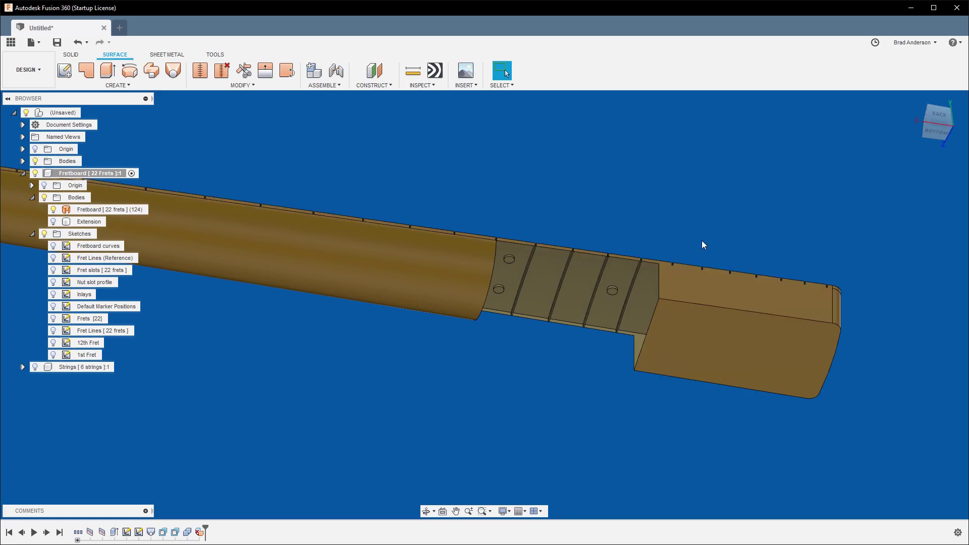
{"action": "left_click", "coordinate": [701, 338]}
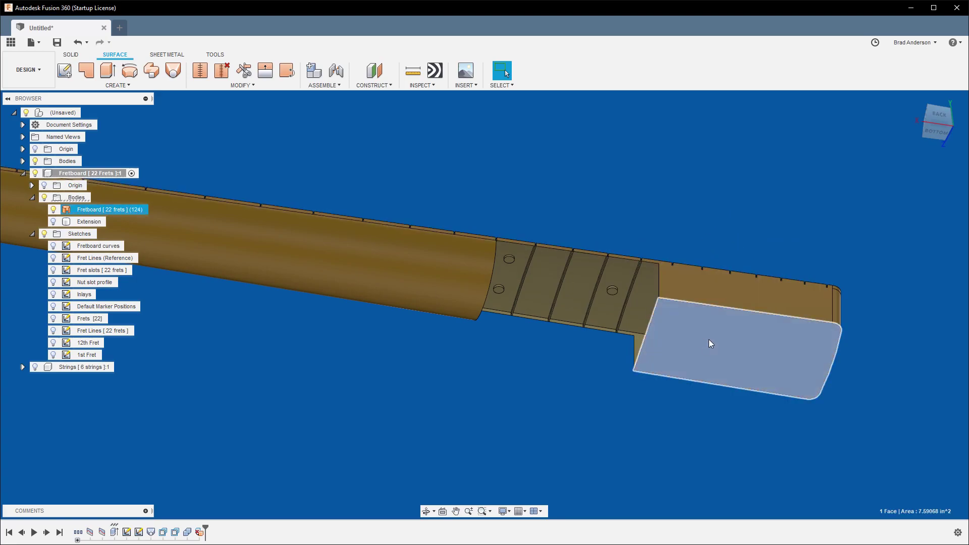
{"action": "right_click", "coordinate": [709, 339]}
{"action": "left_click", "coordinate": [718, 392]}
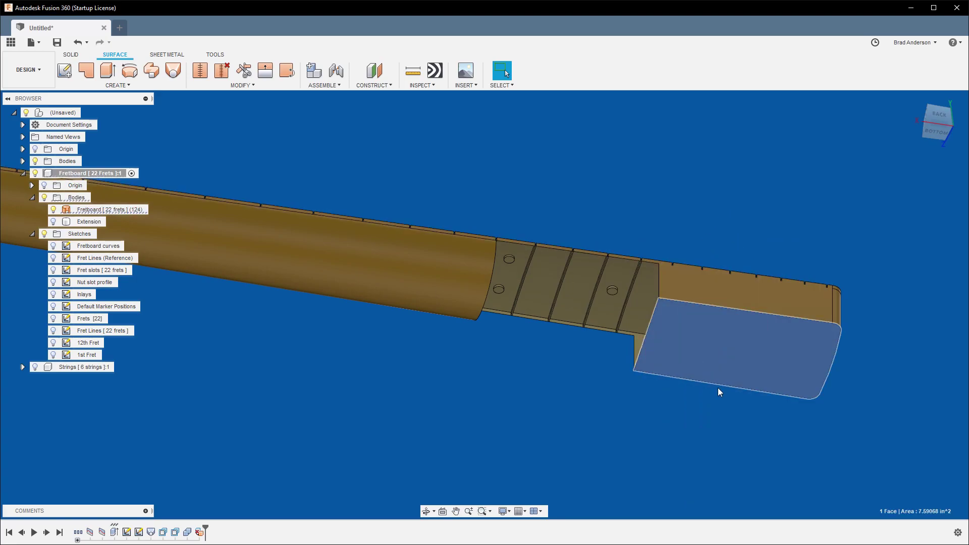
{"action": "middle_click_drag", "start_coordinate": [631, 248], "coordinate": [761, 209], "text": "shift"}
{"action": "scroll", "coordinate": [602, 217], "scroll_direction": "down", "scroll_amount": 1}
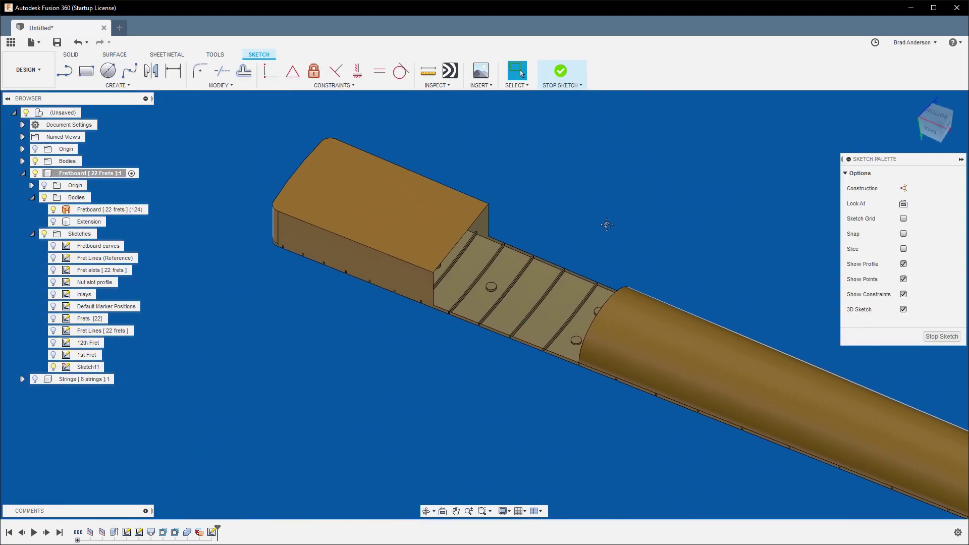
{"action": "scroll", "coordinate": [634, 257], "scroll_direction": "up", "scroll_amount": 3}
{"action": "middle_click_drag", "start_coordinate": [634, 257], "coordinate": [635, 225]}
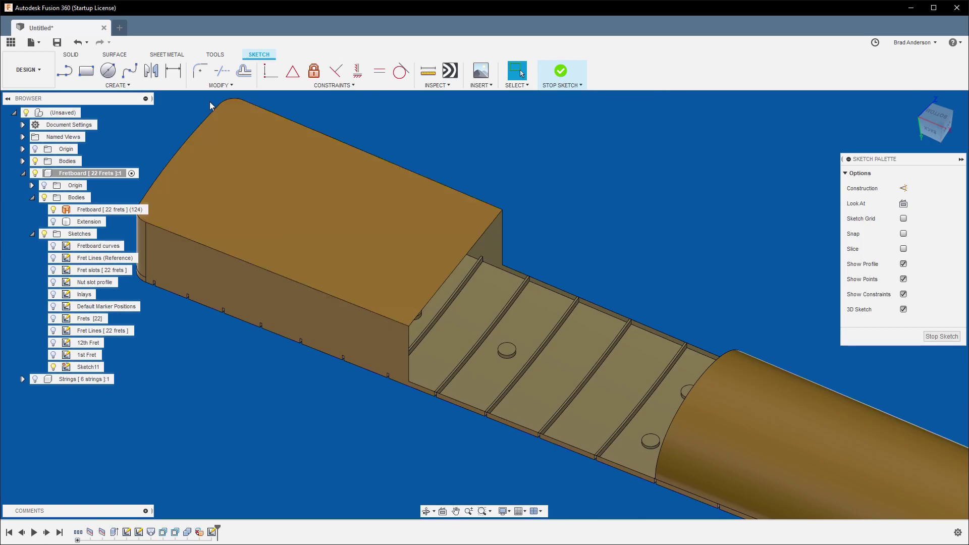
Step: Draw a three-point fit point spline along the heel block's lower inner edge, from corner through midpoint to opposite corner
{"action": "left_click", "coordinate": [136, 72]}
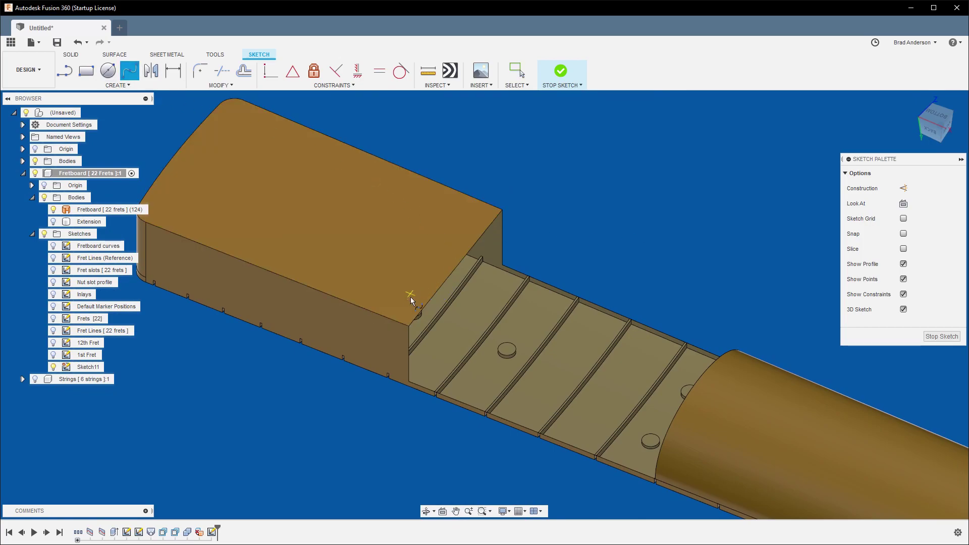
{"action": "left_click", "coordinate": [454, 268]}
{"action": "left_click", "coordinate": [503, 210]}
{"action": "key", "text": "Escape"}
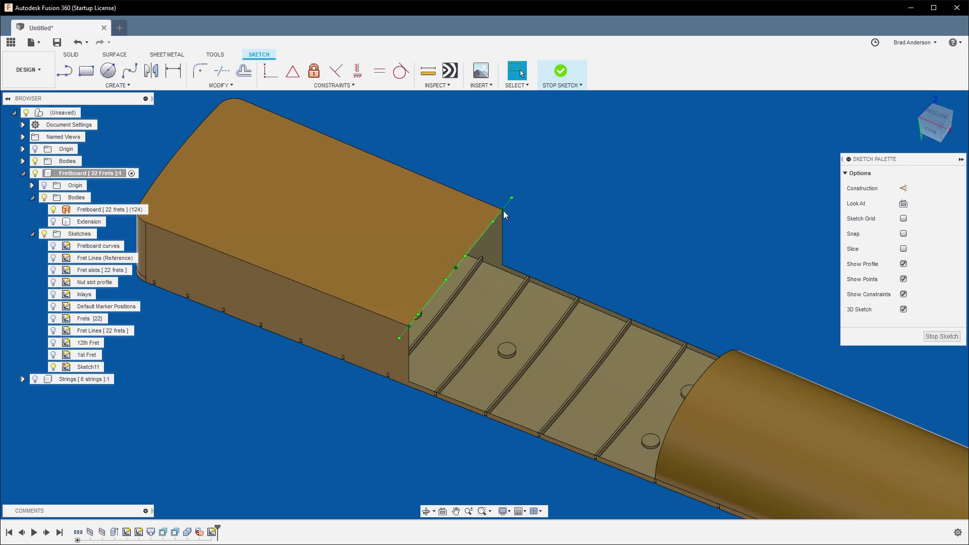
{"action": "middle_click_drag", "start_coordinate": [590, 232], "coordinate": [573, 234]}
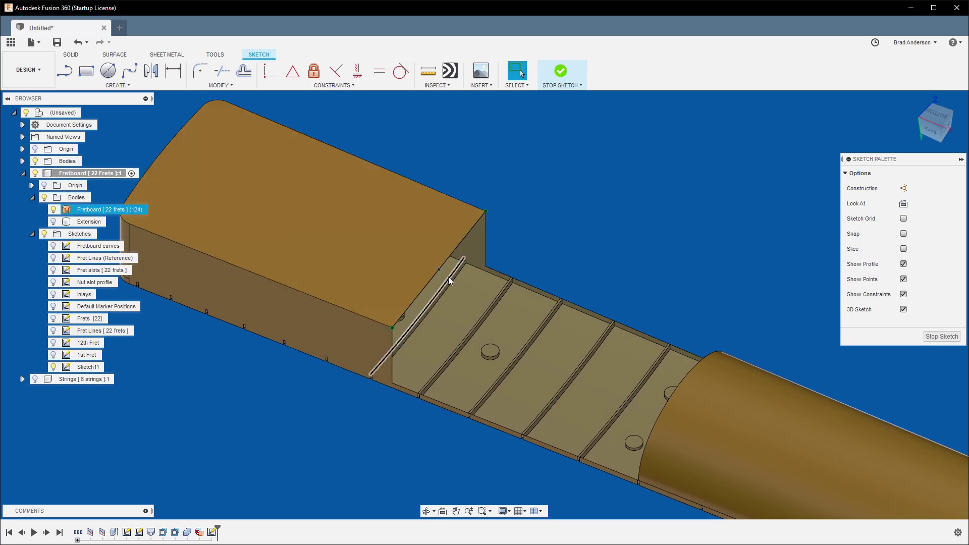
Step: Move the spline's middle point 1.00 in along X toward the lofted neck
{"action": "left_click", "coordinate": [438, 271]}
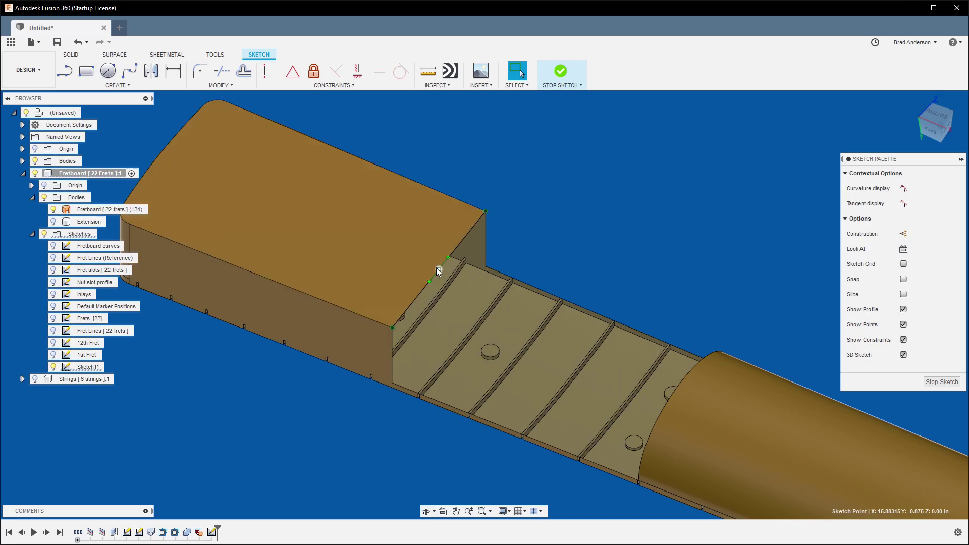
{"action": "right_click", "coordinate": [438, 271]}
{"action": "left_click", "coordinate": [399, 283]}
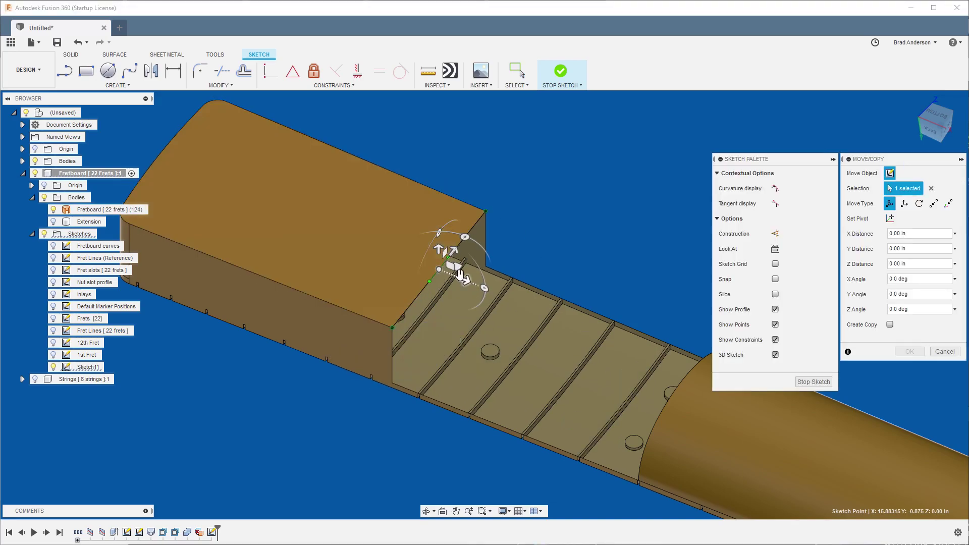
{"action": "left_click_drag", "start_coordinate": [460, 273], "coordinate": [544, 311]}
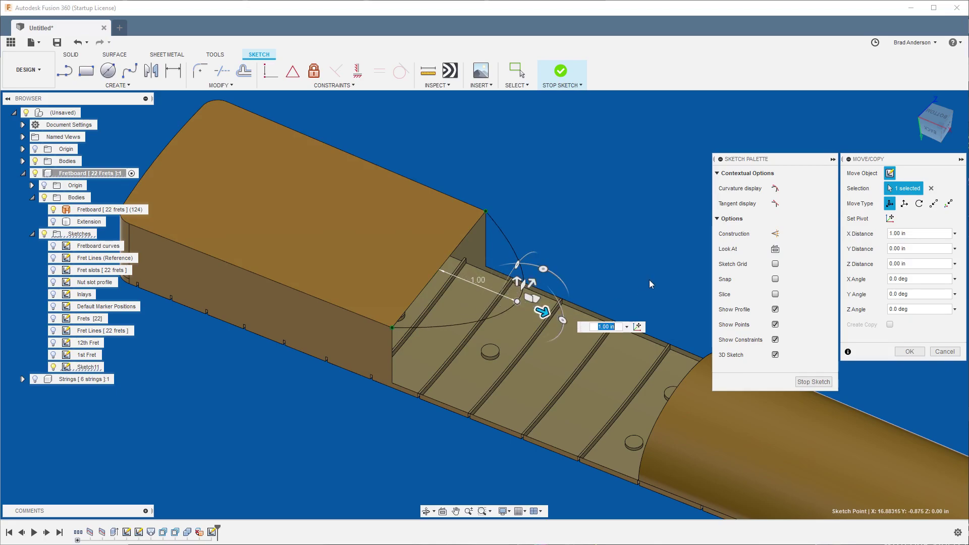
{"action": "key", "text": "Return"}
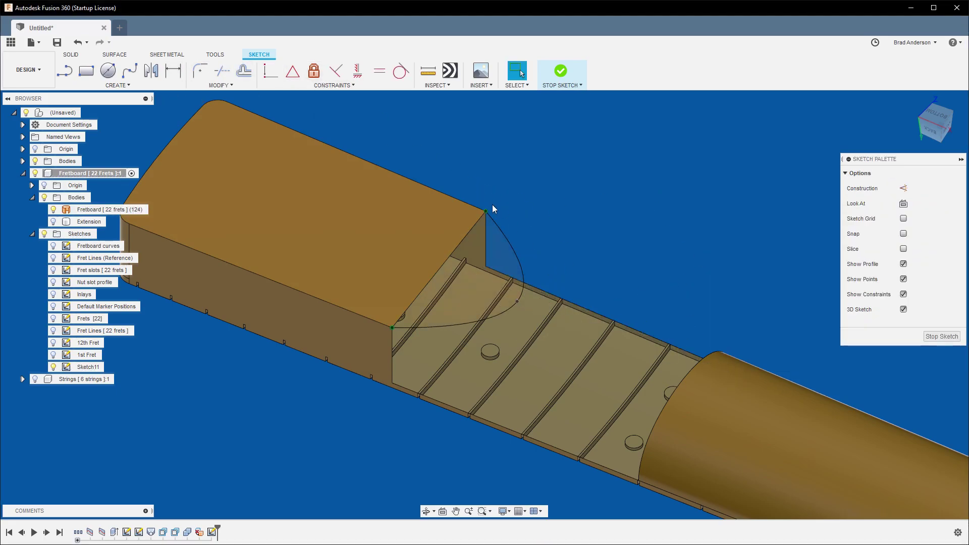
Step: Delete the coincident constraints at the ends of the heel transition spline
{"action": "left_click", "coordinate": [510, 238]}
{"action": "right_click", "coordinate": [509, 238]}
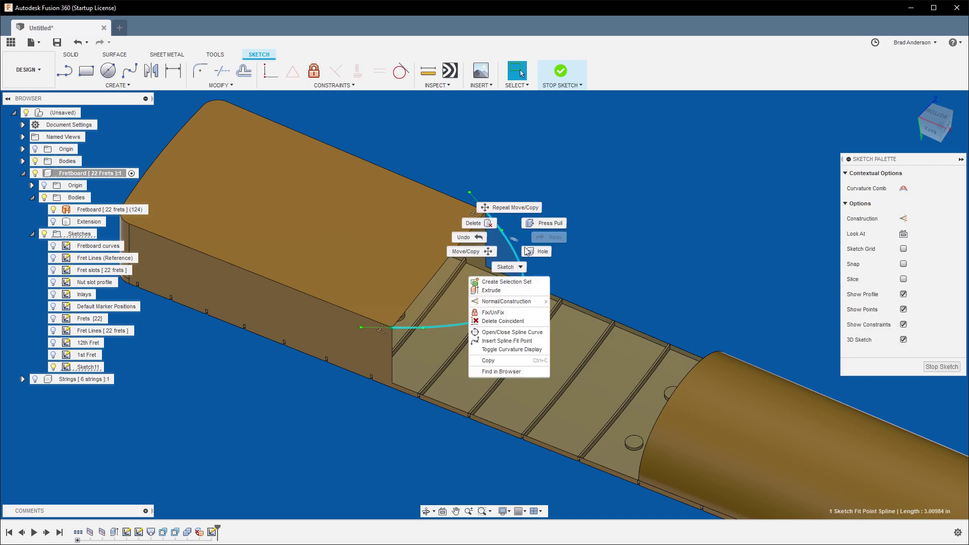
{"action": "left_click", "coordinate": [525, 319]}
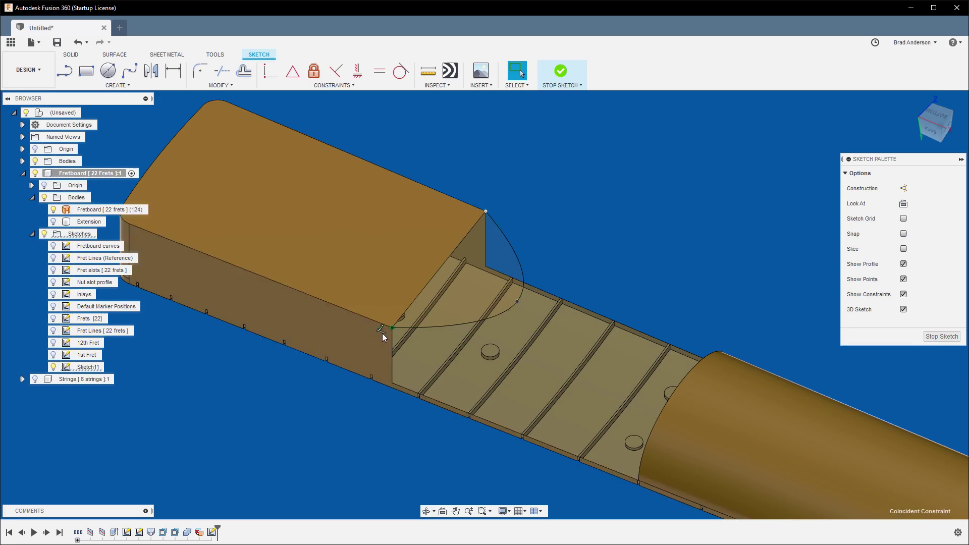
{"action": "left_click", "coordinate": [492, 216]}
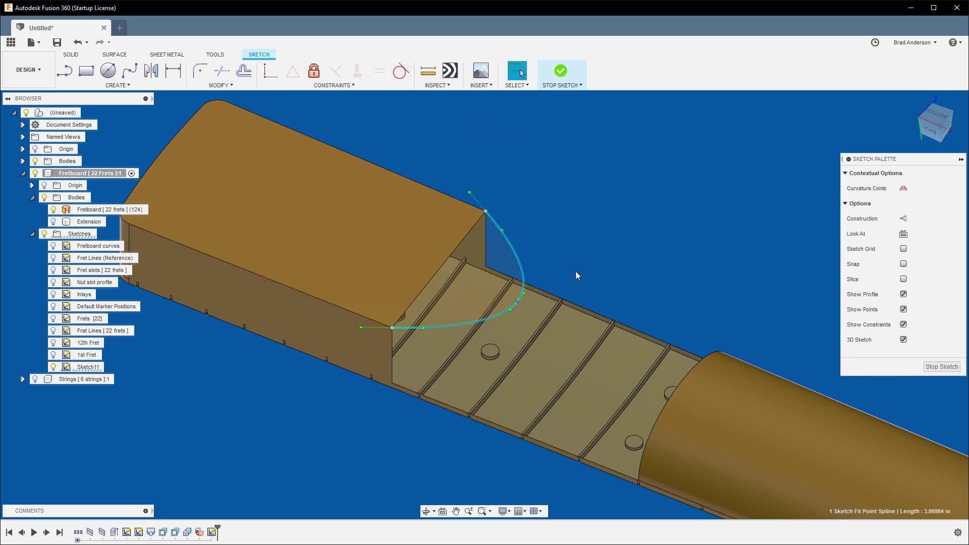
Step: Try a Horizontal/Vertical constraint on the spline's tangent handle at the heel block corner, and undo it
{"action": "left_click", "coordinate": [931, 120]}
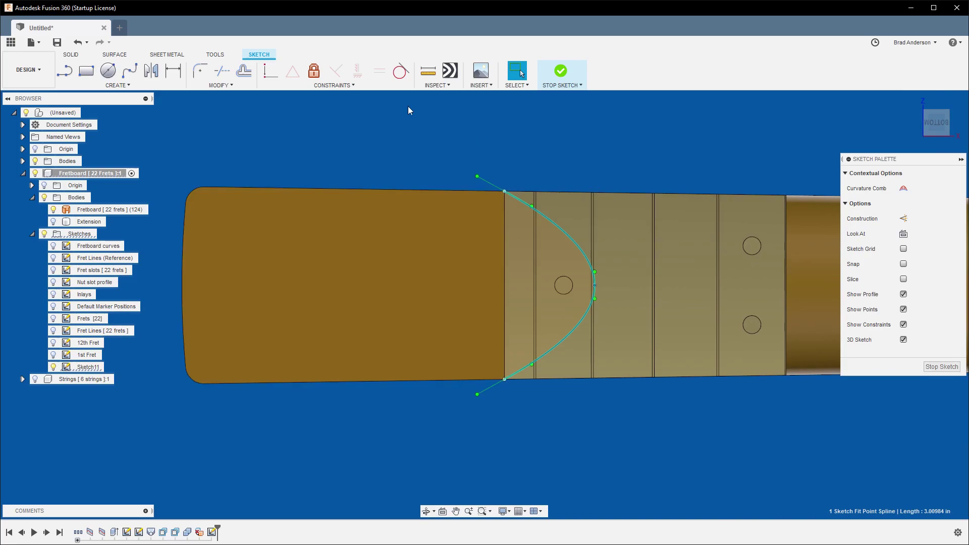
{"action": "left_click", "coordinate": [491, 183]}
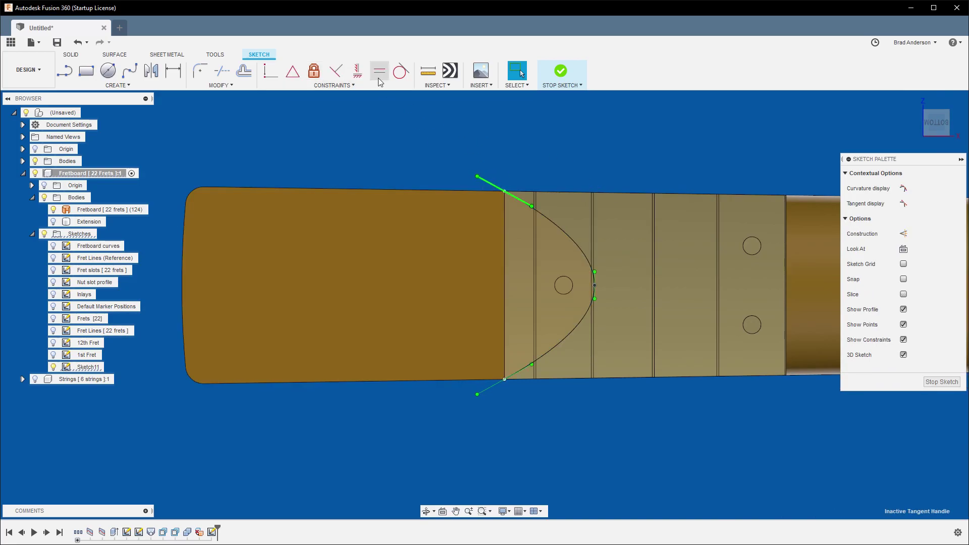
{"action": "left_click", "coordinate": [359, 71]}
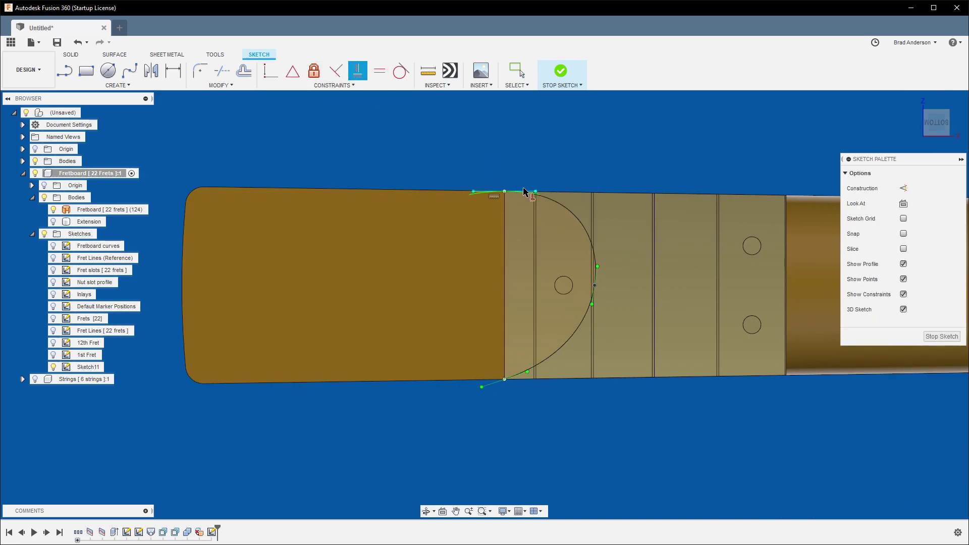
{"action": "scroll", "coordinate": [475, 201], "scroll_direction": "up", "scroll_amount": 6}
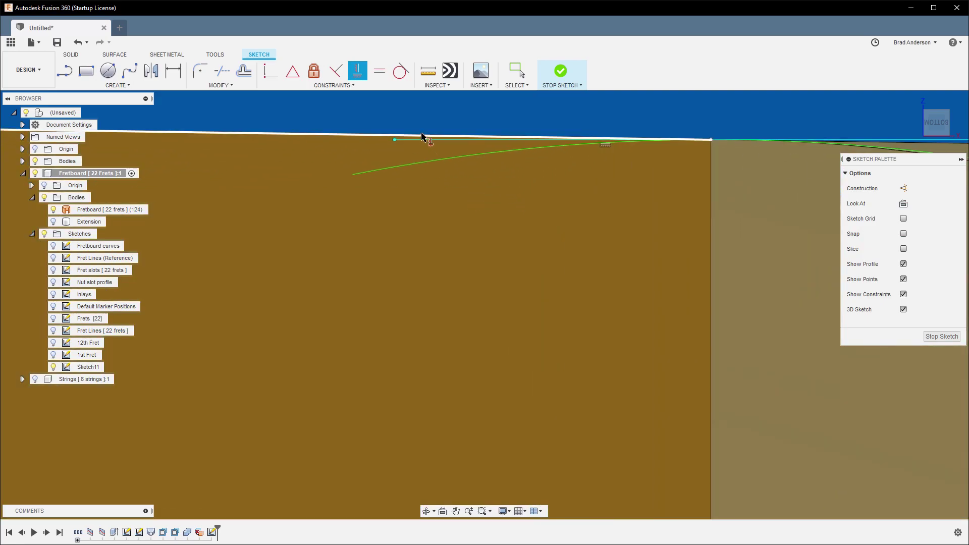
{"action": "scroll", "coordinate": [608, 215], "scroll_direction": "down", "scroll_amount": 3}
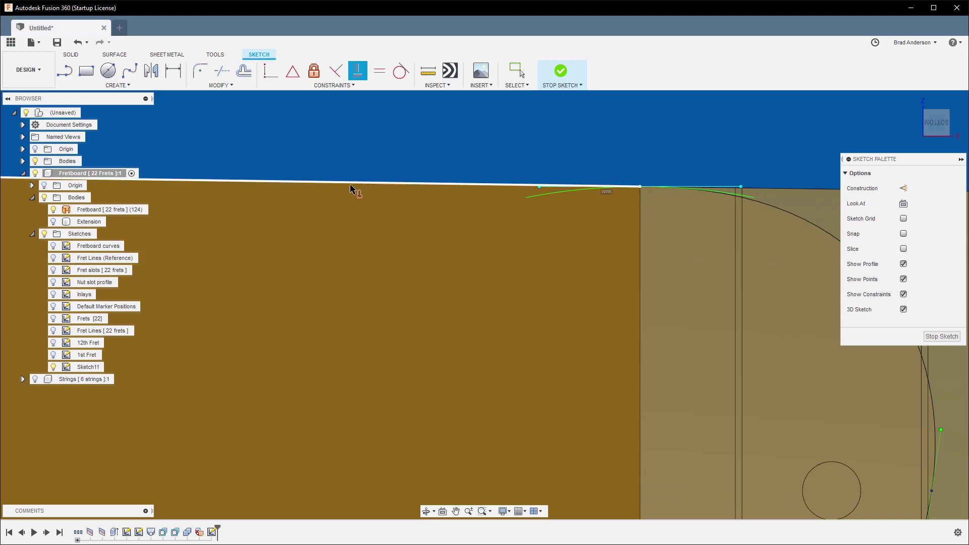
{"action": "scroll", "coordinate": [550, 235], "scroll_direction": "down", "scroll_amount": 4}
{"action": "key", "text": "Escape"}
{"action": "key", "text": "ctrl+z"}
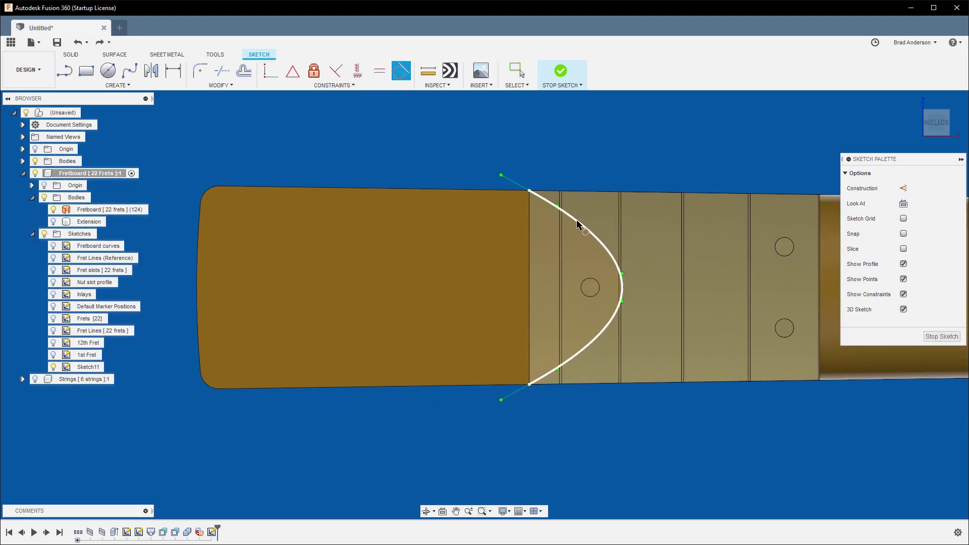
{"action": "middle_click_drag", "start_coordinate": [433, 179], "coordinate": [502, 225]}
{"action": "scroll", "coordinate": [539, 243], "scroll_direction": "up", "scroll_amount": 4}
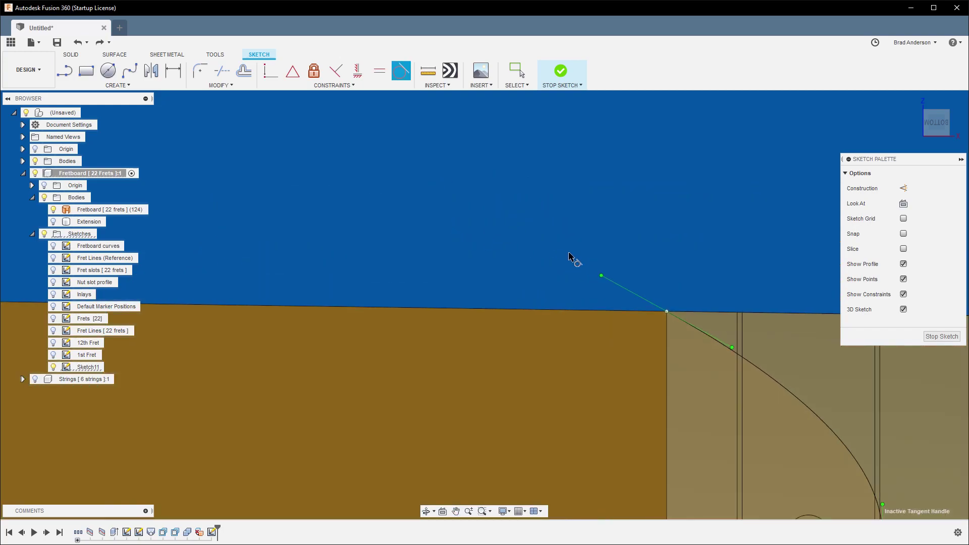
{"action": "scroll", "coordinate": [530, 214], "scroll_direction": "down", "scroll_amount": 2}
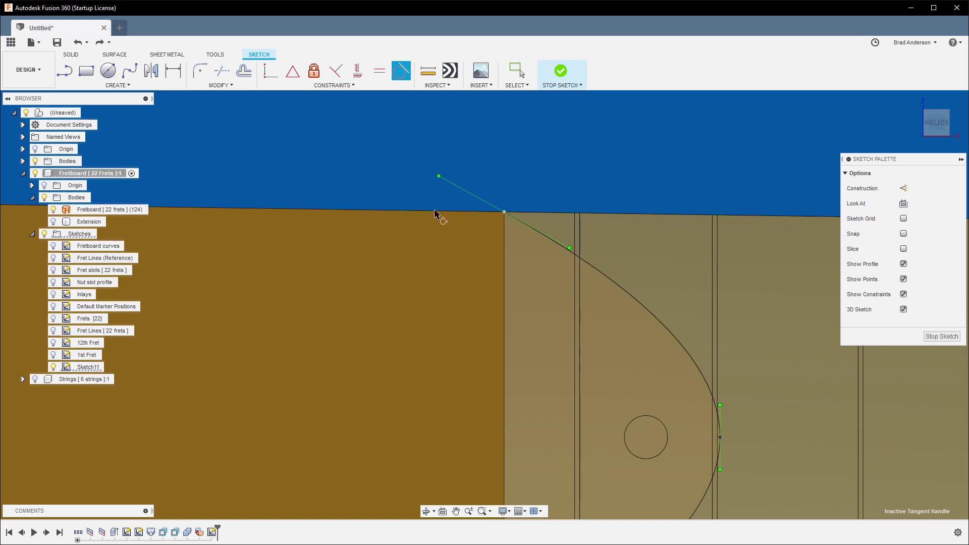
{"action": "key", "text": "Escape"}
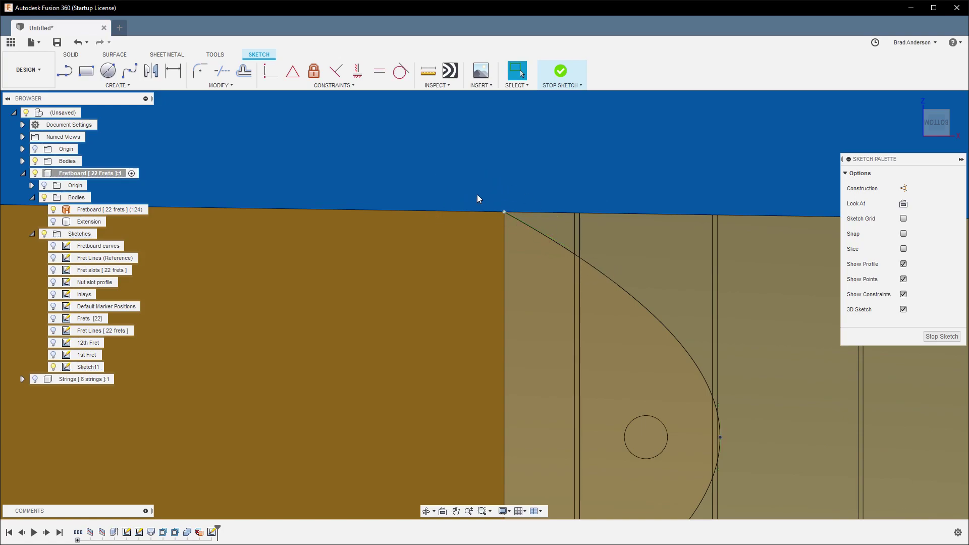
{"action": "left_click", "coordinate": [400, 71]}
{"action": "middle_click_drag", "start_coordinate": [454, 216], "coordinate": [451, 232], "text": "shift"}
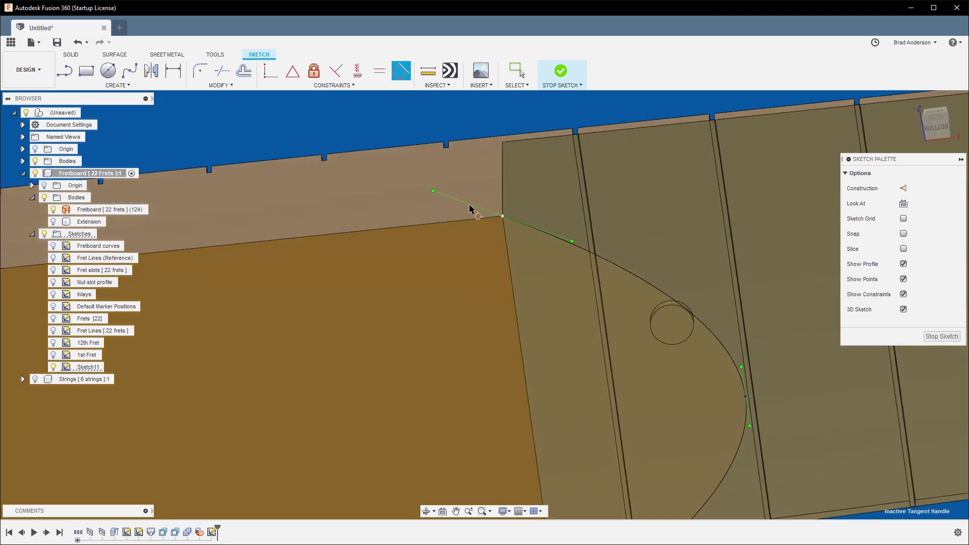
{"action": "key", "text": "Escape"}
{"action": "left_click", "coordinate": [502, 216]}
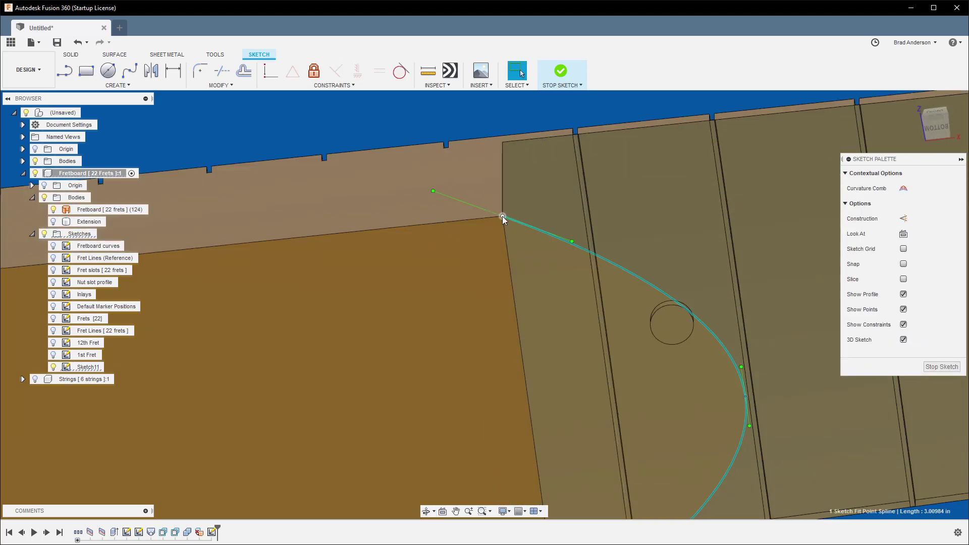
{"action": "right_click", "coordinate": [502, 217]}
{"action": "left_click", "coordinate": [502, 291]}
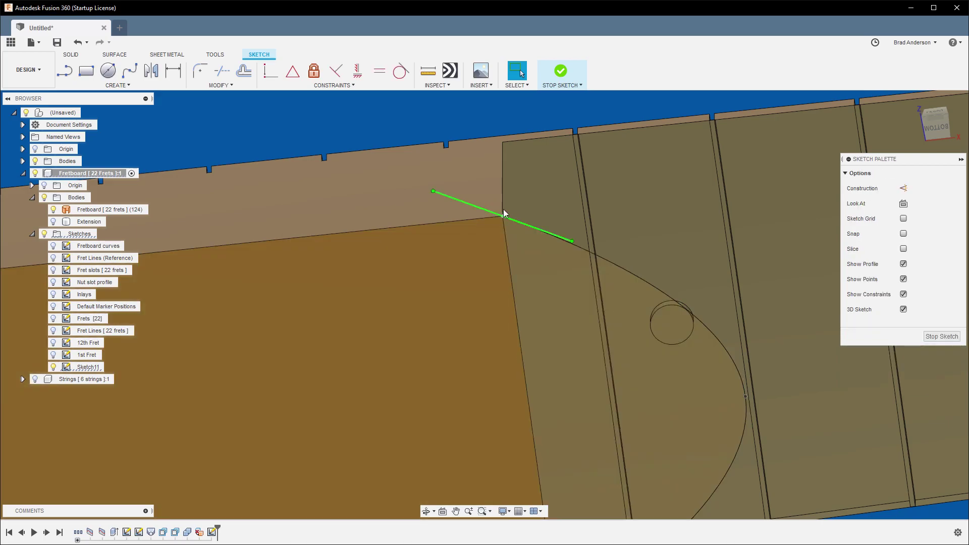
{"action": "left_click", "coordinate": [401, 71]}
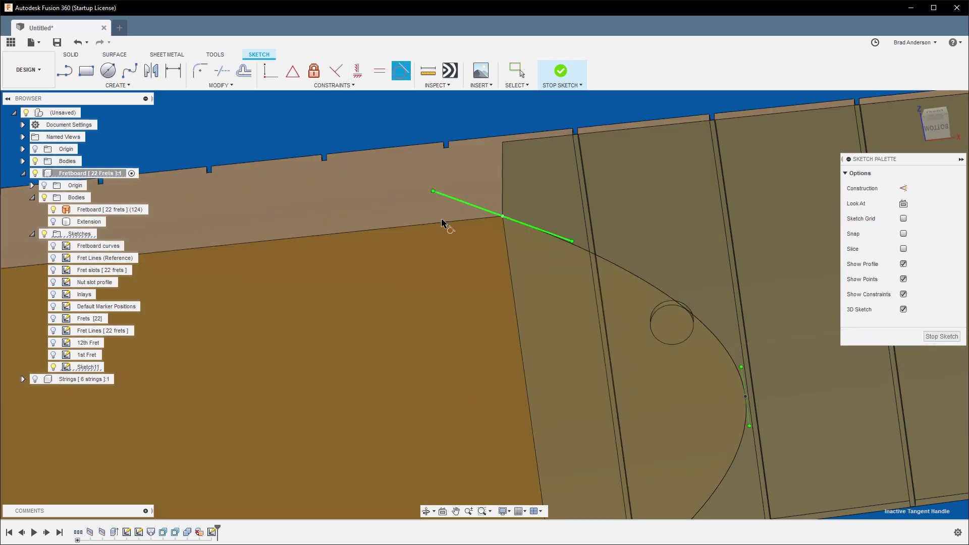
{"action": "scroll", "coordinate": [502, 223], "scroll_direction": "down", "scroll_amount": 5}
{"action": "key", "text": "Escape"}
{"action": "middle_click_drag", "start_coordinate": [626, 359], "coordinate": [395, 199], "text": "shift"}
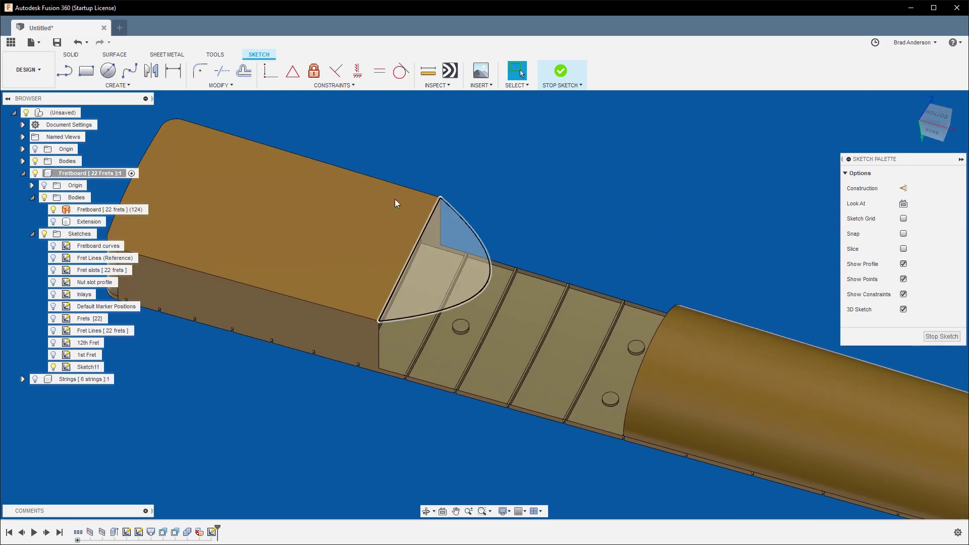
Step: Apply Tangent constraints between the heel transition spline's two ends and the heel block's adjoining lower side edges
{"action": "left_click", "coordinate": [401, 71]}
{"action": "left_click", "coordinate": [462, 217]}
{"action": "left_click", "coordinate": [349, 313]}
{"action": "mouse_move", "coordinate": [500, 204]}
{"action": "middle_mouse_down"}
{"action": "mouse_move", "coordinate": [524, 257]}
{"action": "mouse_move", "coordinate": [565, 177]}
{"action": "mouse_move", "coordinate": [537, 206]}
{"action": "middle_mouse_up"}
{"action": "left_click", "coordinate": [505, 264]}
{"action": "left_click", "coordinate": [437, 244]}
{"action": "scroll", "coordinate": [537, 206], "scroll_direction": "up", "scroll_amount": 6}
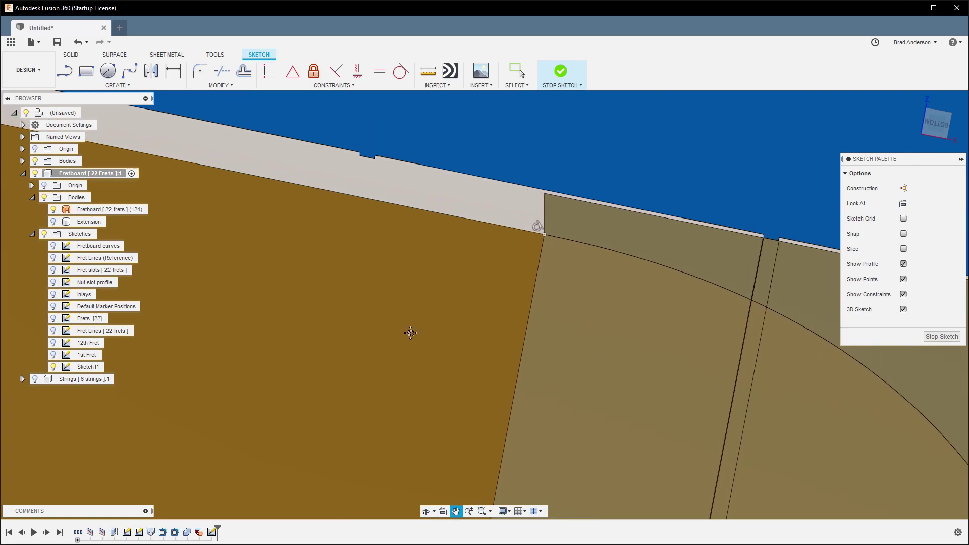
{"action": "left_click", "coordinate": [934, 129]}
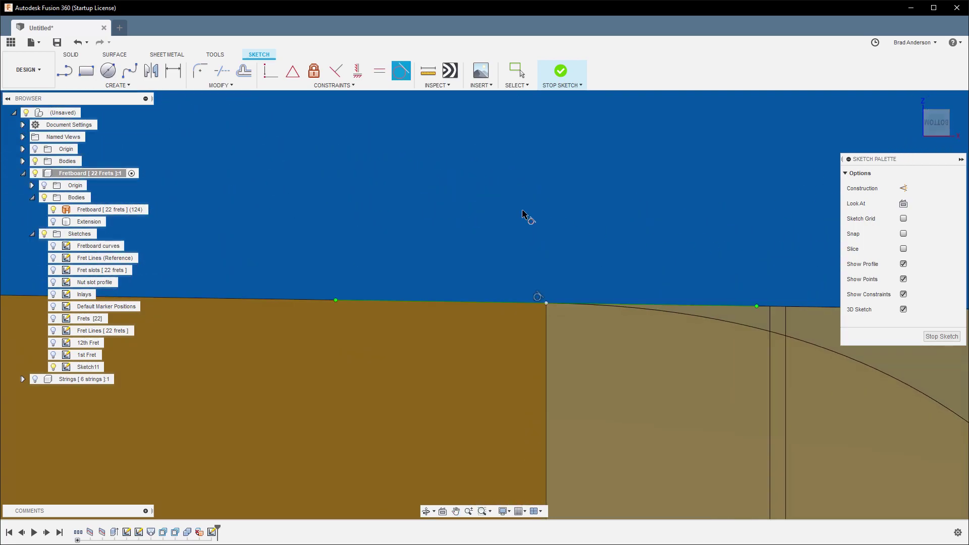
{"action": "key", "text": "Escape"}
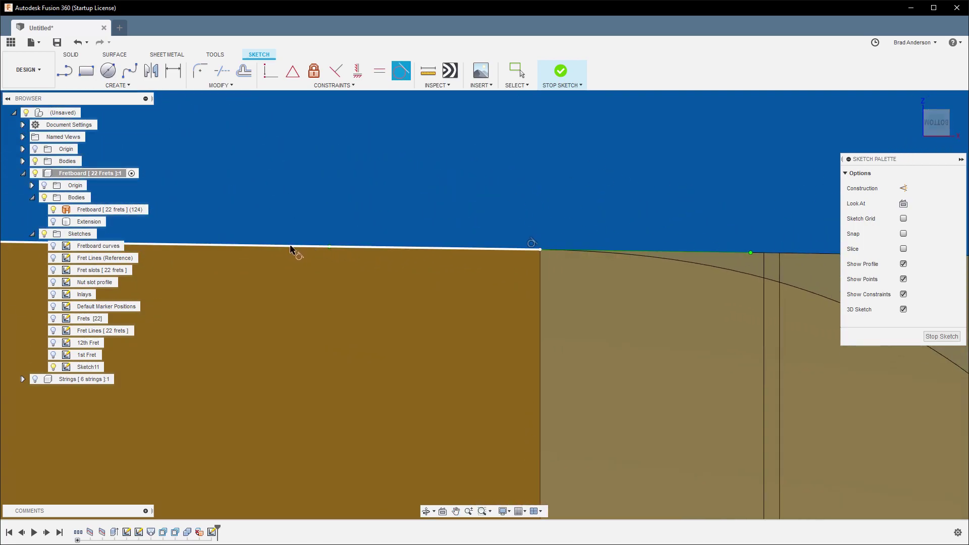
{"action": "scroll", "coordinate": [631, 293], "scroll_direction": "down", "scroll_amount": 3}
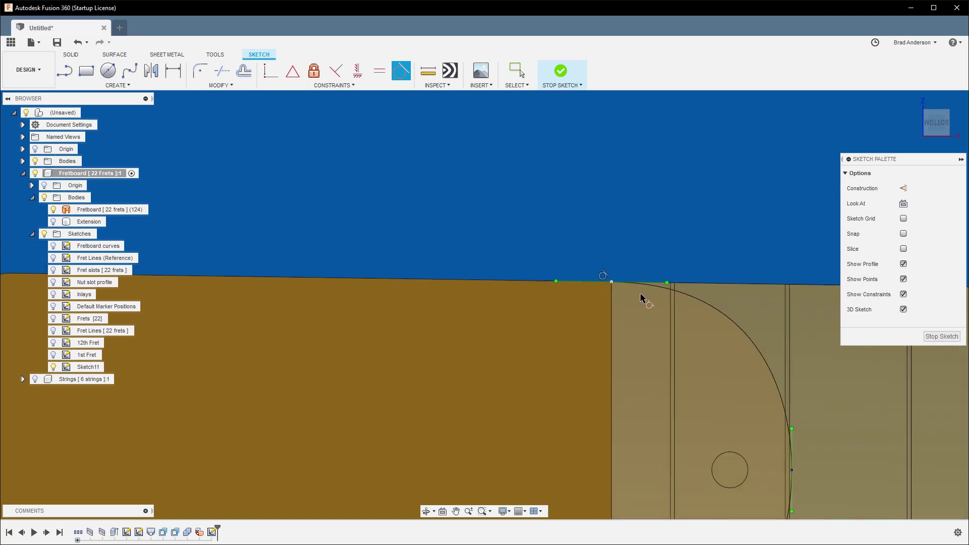
{"action": "middle_click_drag", "start_coordinate": [643, 297], "coordinate": [620, 221]}
{"action": "scroll", "coordinate": [603, 251], "scroll_direction": "down", "scroll_amount": 2}
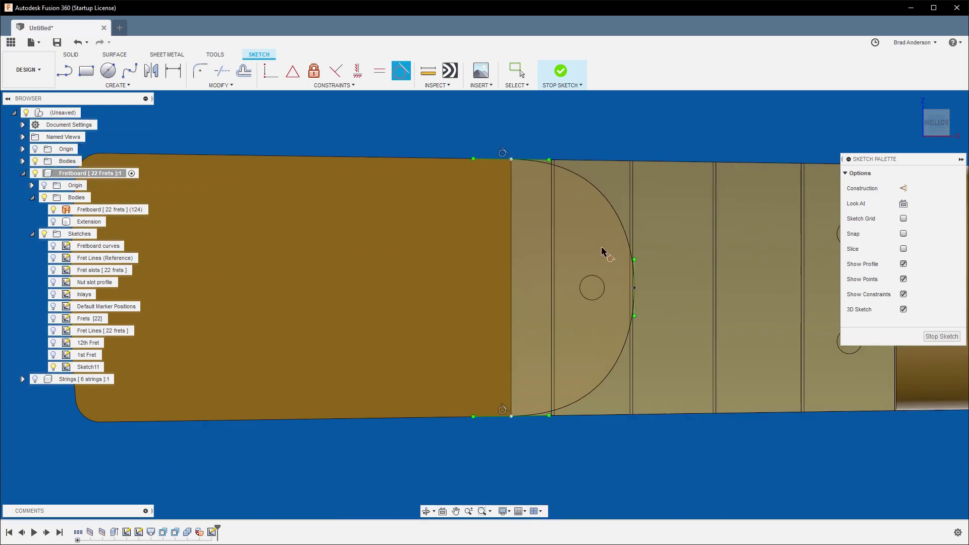
Step: Apply a Horizontal/Vertical constraint to the tangent handle at the spline's middle point
{"action": "left_click", "coordinate": [358, 71]}
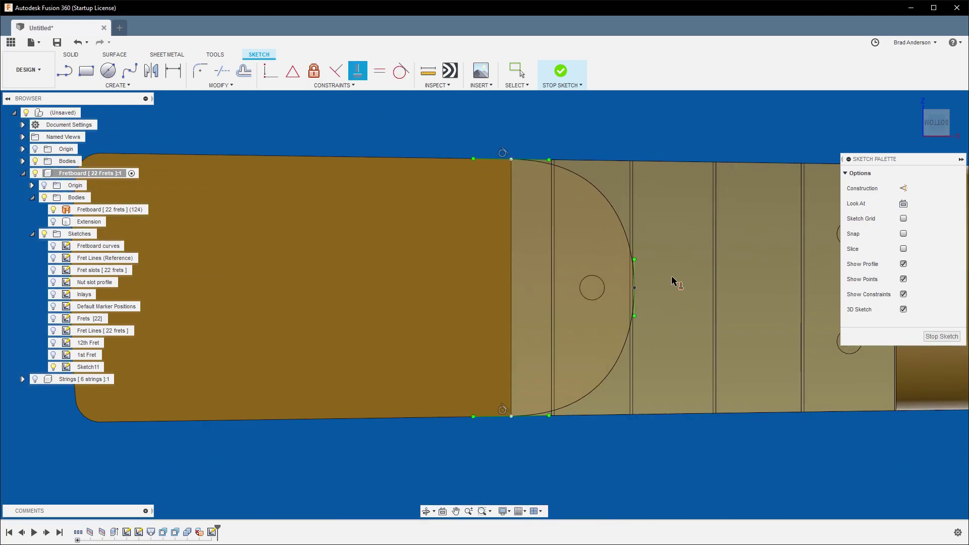
{"action": "left_click", "coordinate": [635, 268]}
{"action": "scroll", "coordinate": [666, 288], "scroll_direction": "up", "scroll_amount": 3}
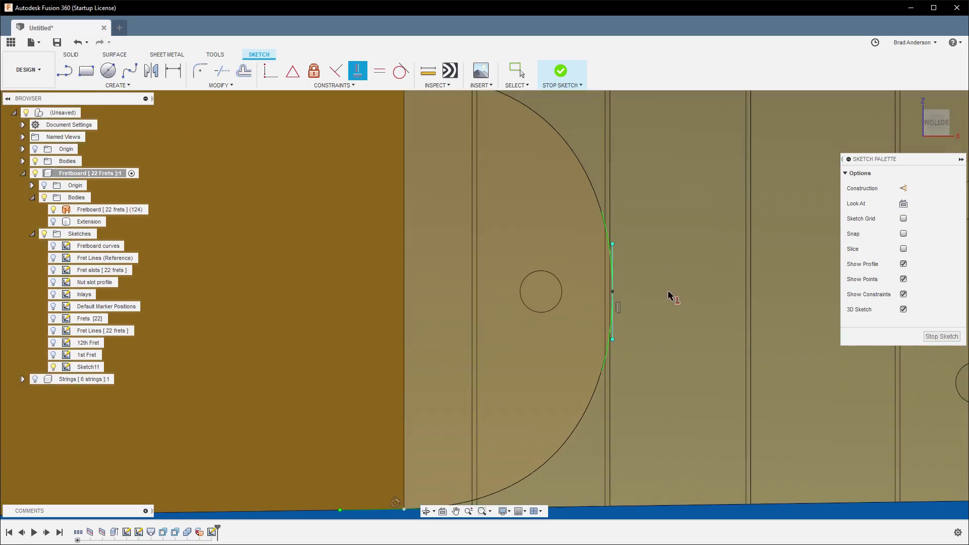
{"action": "scroll", "coordinate": [664, 285], "scroll_direction": "down", "scroll_amount": 2}
{"action": "key", "text": "Escape"}
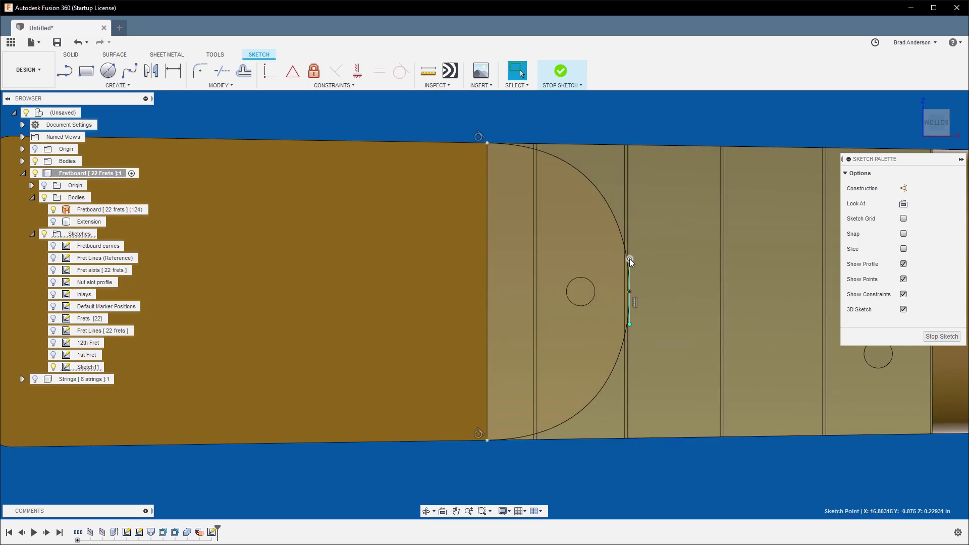
Step: Shorten the spline's middle tangent handle by moving its endpoint -0.10 in along Y
{"action": "right_click", "coordinate": [629, 258]}
{"action": "left_click", "coordinate": [601, 267]}
{"action": "left_click_drag", "start_coordinate": [630, 229], "coordinate": [631, 243]}
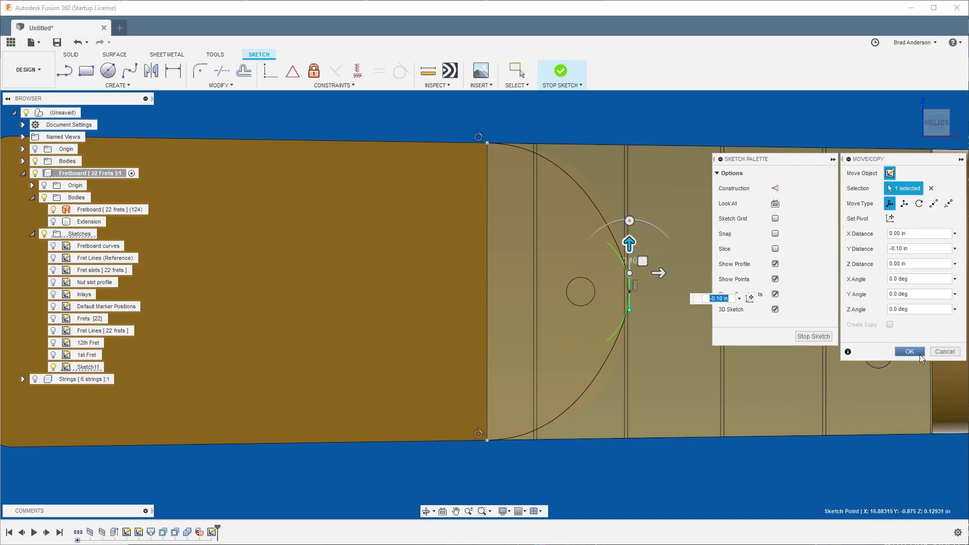
{"action": "left_click", "coordinate": [911, 352]}
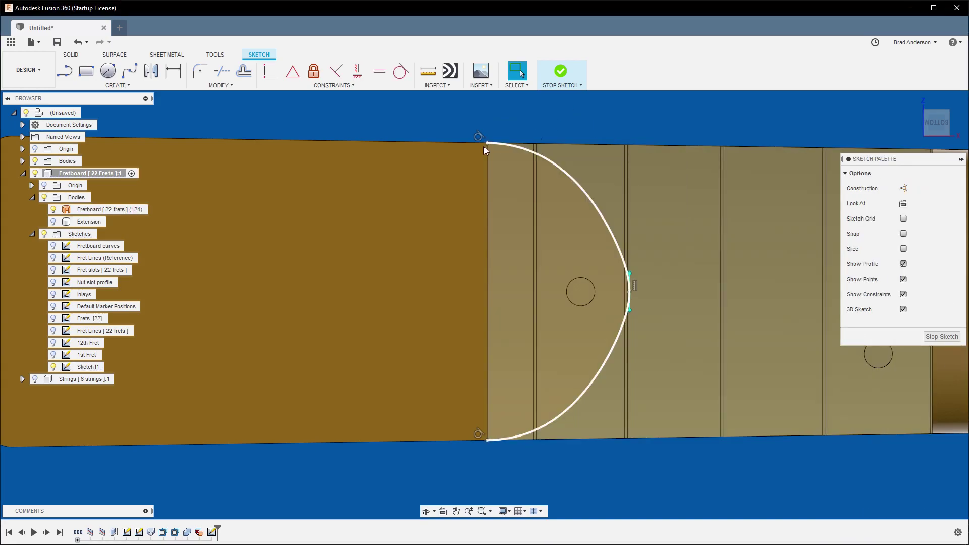
Step: Shorten the tangent handles at both spline ends by moving each handle's endpoint -0.10 in along X
{"action": "left_click", "coordinate": [487, 142]}
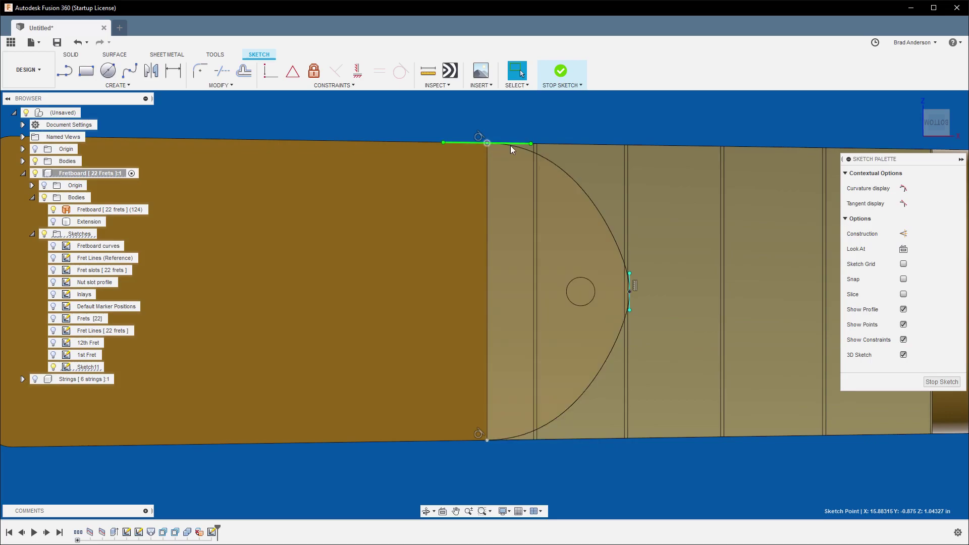
{"action": "left_click", "coordinate": [530, 145]}
{"action": "right_click", "coordinate": [530, 147]}
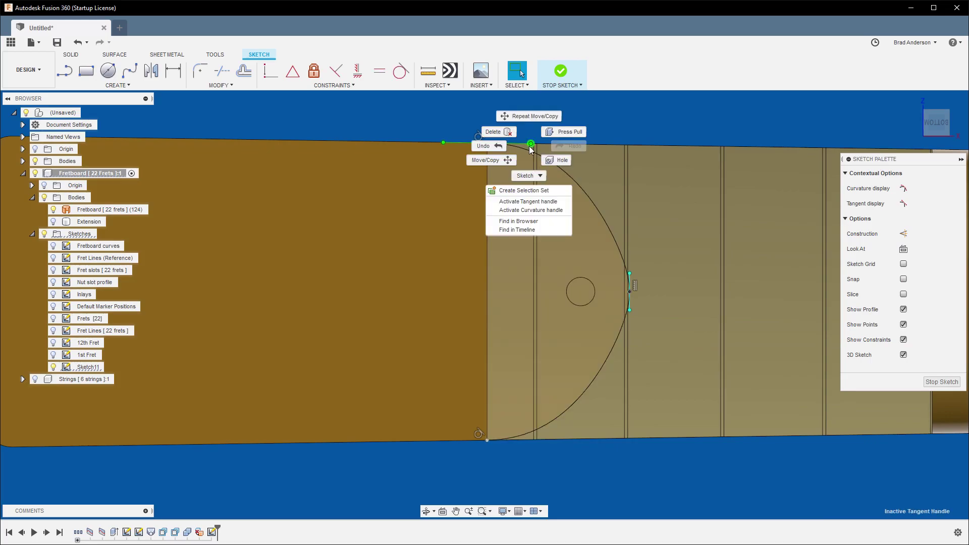
{"action": "left_click", "coordinate": [497, 167]}
{"action": "left_click_drag", "start_coordinate": [563, 143], "coordinate": [548, 143]}
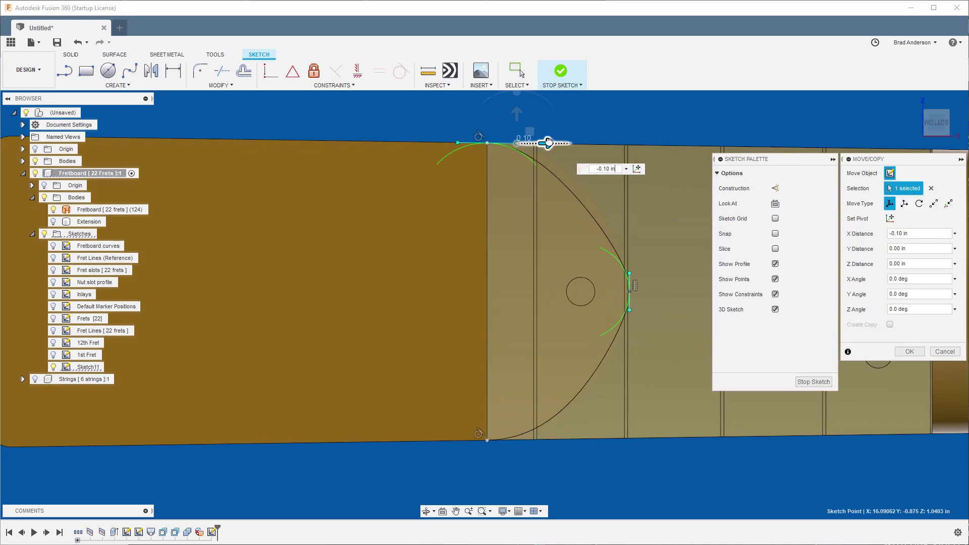
{"action": "left_click", "coordinate": [531, 440]}
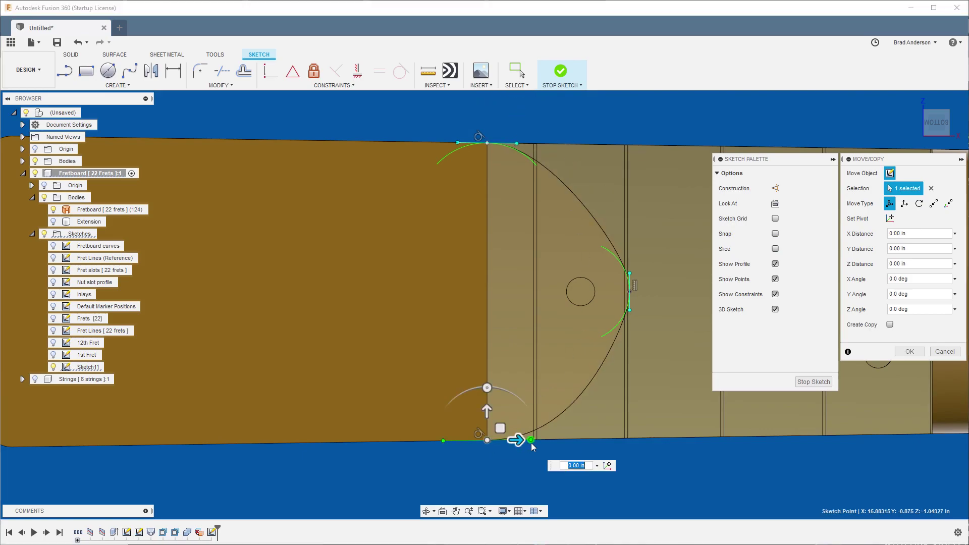
{"action": "mouse_move", "coordinate": [531, 443]}
{"action": "left_mouse_down"}
{"action": "mouse_move", "coordinate": [558, 440]}
{"action": "mouse_move", "coordinate": [546, 440]}
{"action": "left_mouse_up"}
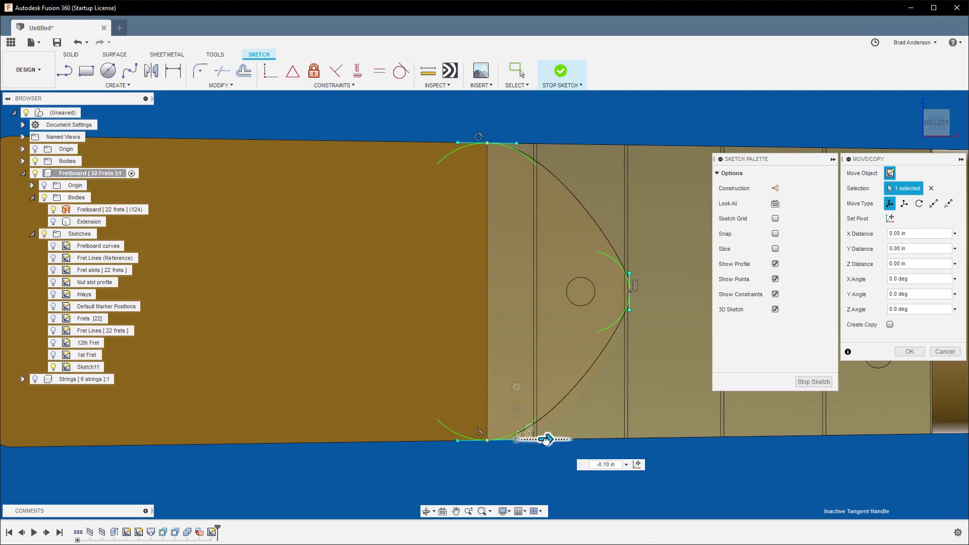
{"action": "key", "text": "Return"}
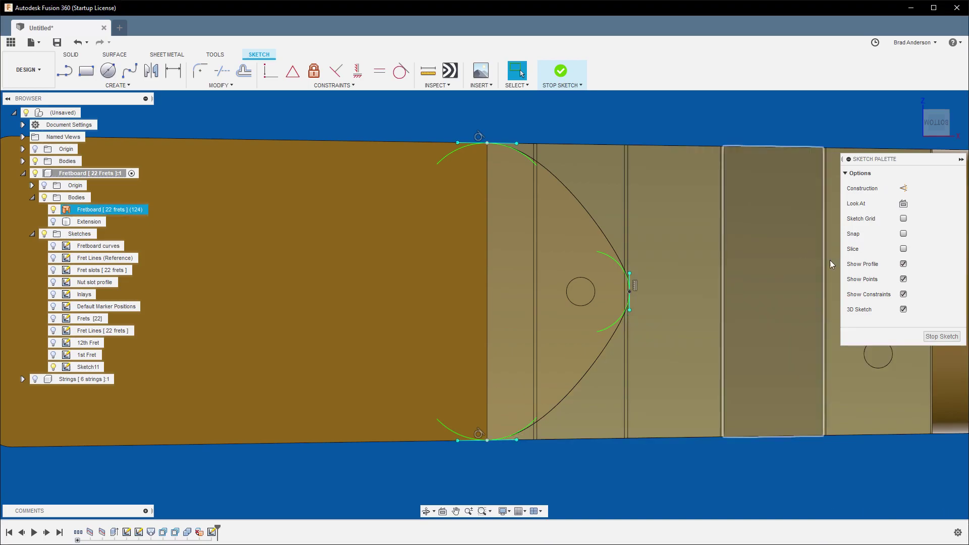
Step: Finish the sketch and patch the profile between the spline and the heel block edge as a new body
{"action": "left_click", "coordinate": [933, 337]}
{"action": "mouse_move", "coordinate": [640, 160]}
{"action": "middle_mouse_down", "text": "shift"}
{"action": "mouse_move", "coordinate": [685, 222]}
{"action": "mouse_move", "coordinate": [550, 174]}
{"action": "middle_mouse_up", "text": "shift"}
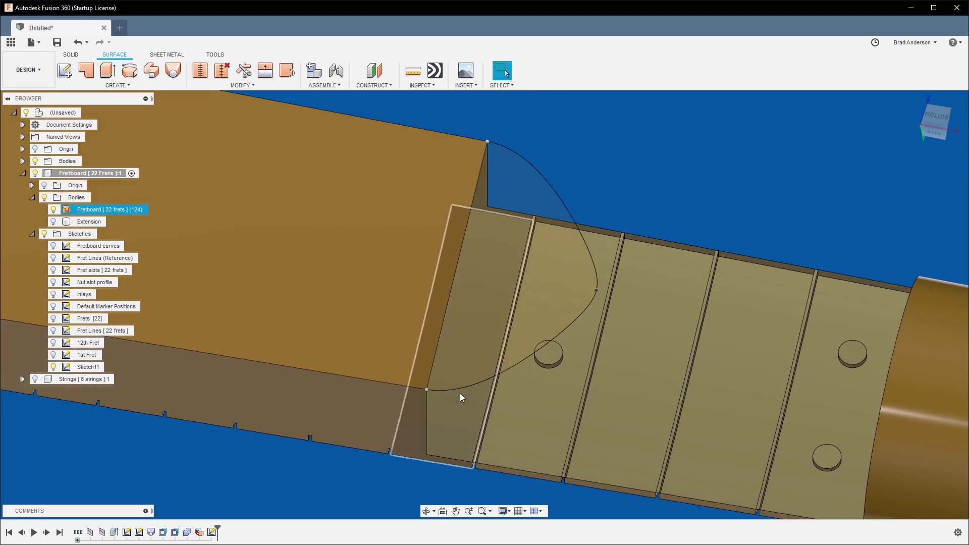
{"action": "middle_click_drag", "start_coordinate": [705, 321], "coordinate": [656, 271], "text": "shift"}
{"action": "scroll", "coordinate": [622, 268], "scroll_direction": "down", "scroll_amount": 4}
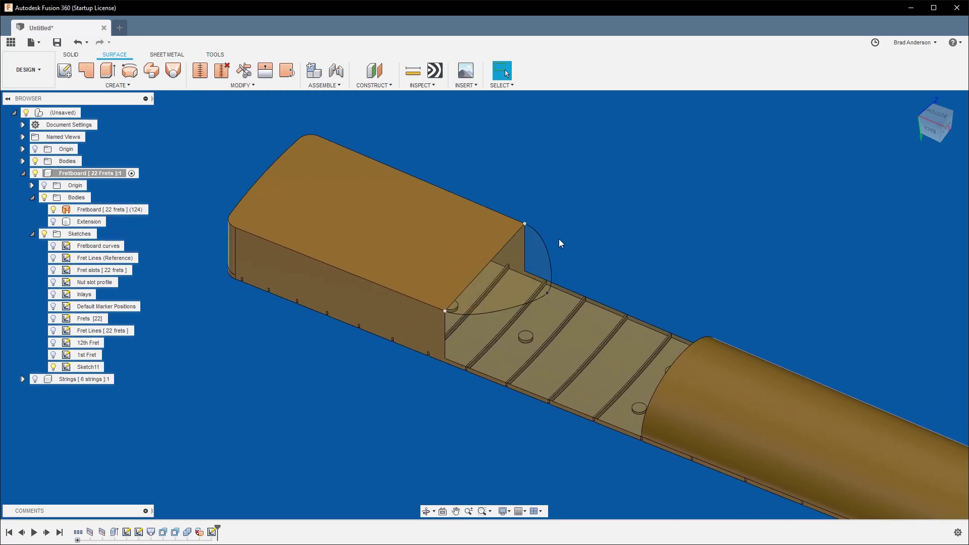
{"action": "left_click", "coordinate": [537, 252]}
{"action": "left_click", "coordinate": [82, 73]}
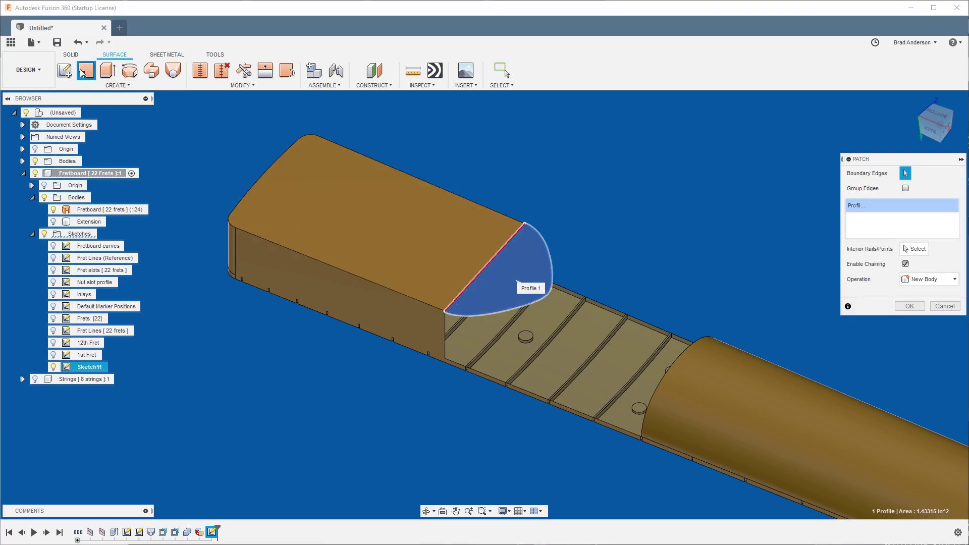
{"action": "key", "text": "Return"}
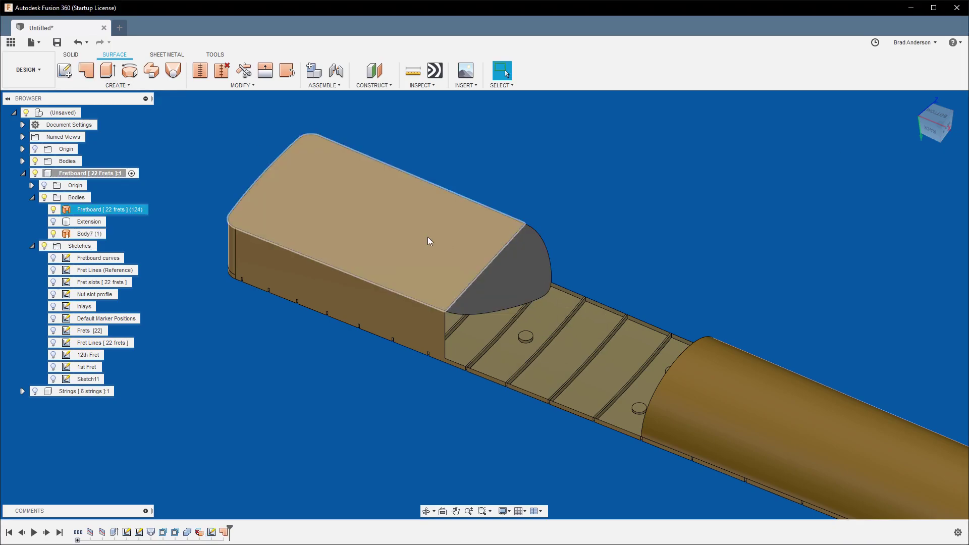
Step: Stitch the heel patch to the fretboard and neck surface body with a 0.03937 in tolerance
{"action": "mouse_move", "coordinate": [597, 209]}
{"action": "middle_mouse_down", "text": "shift"}
{"action": "mouse_move", "coordinate": [632, 217]}
{"action": "mouse_move", "coordinate": [598, 237]}
{"action": "mouse_move", "coordinate": [605, 224]}
{"action": "mouse_move", "coordinate": [595, 217]}
{"action": "middle_mouse_up", "text": "shift"}
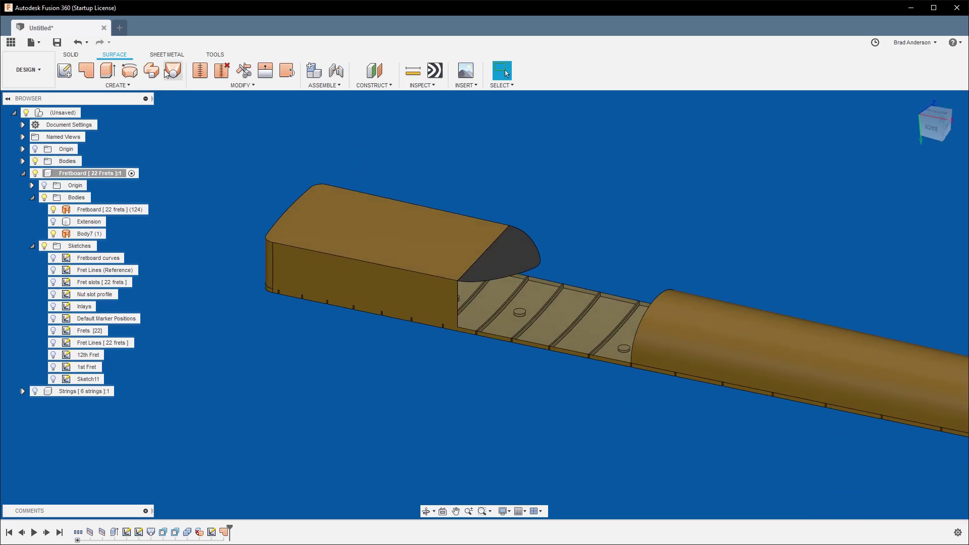
{"action": "left_click", "coordinate": [201, 71]}
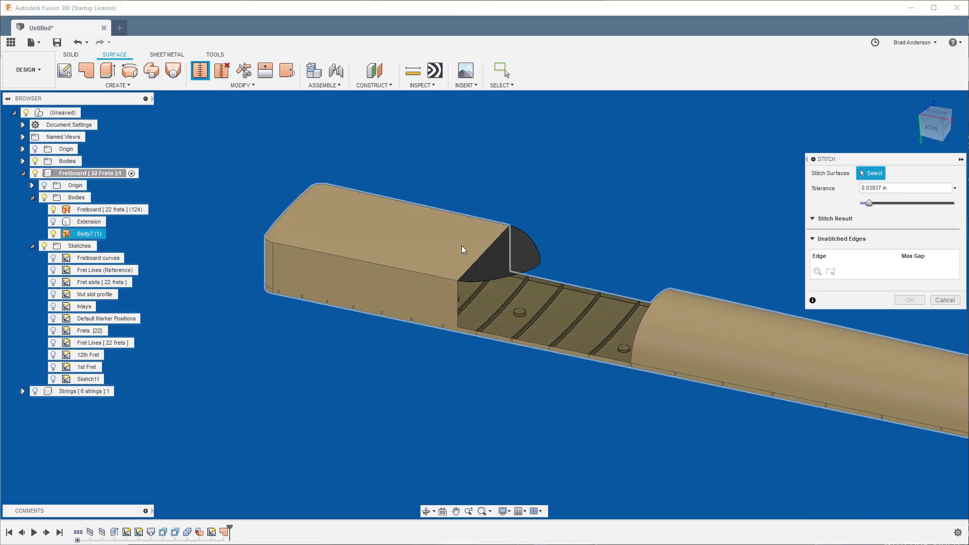
{"action": "left_click", "coordinate": [444, 228]}
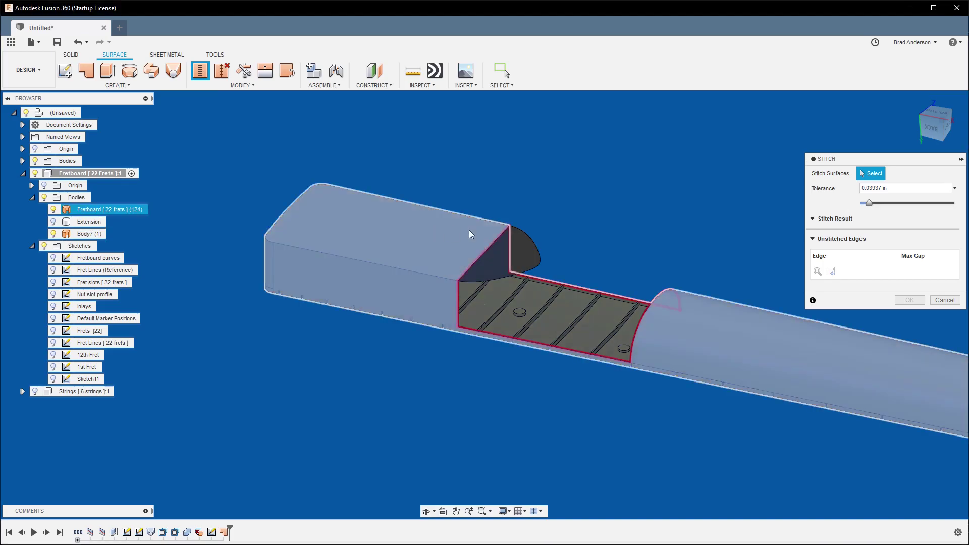
{"action": "left_click", "coordinate": [508, 253]}
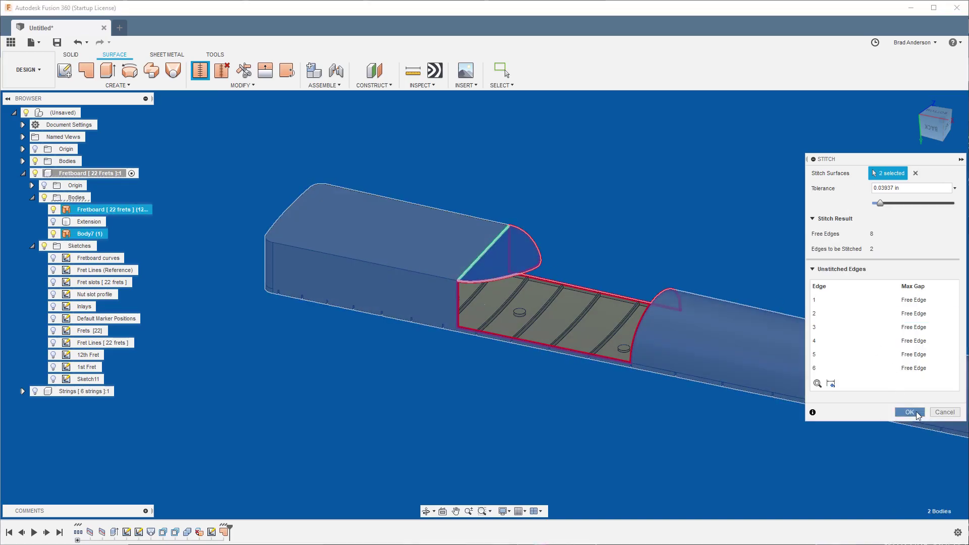
{"action": "left_click", "coordinate": [915, 412]}
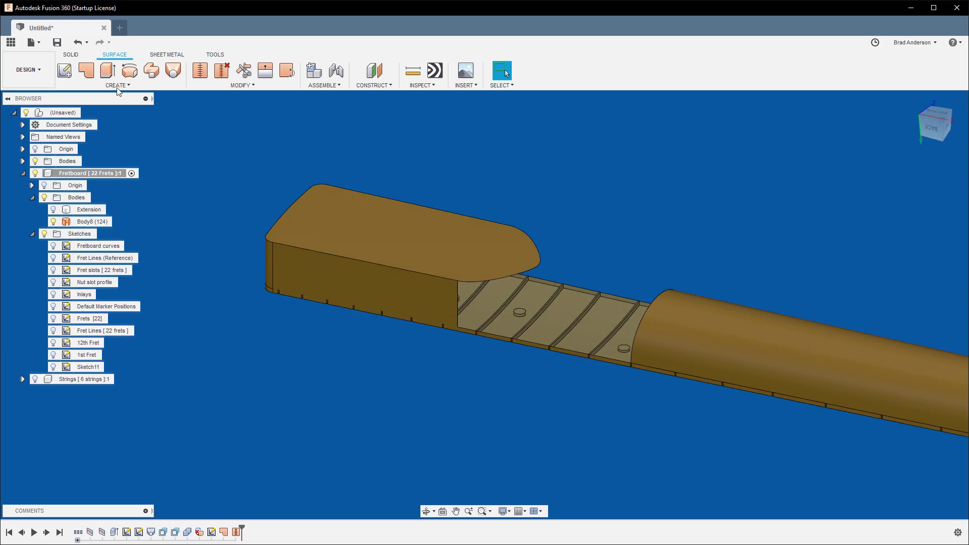
{"action": "scroll", "coordinate": [571, 294], "scroll_direction": "down", "scroll_amount": 4}
{"action": "middle_click_drag", "start_coordinate": [716, 278], "coordinate": [549, 257]}
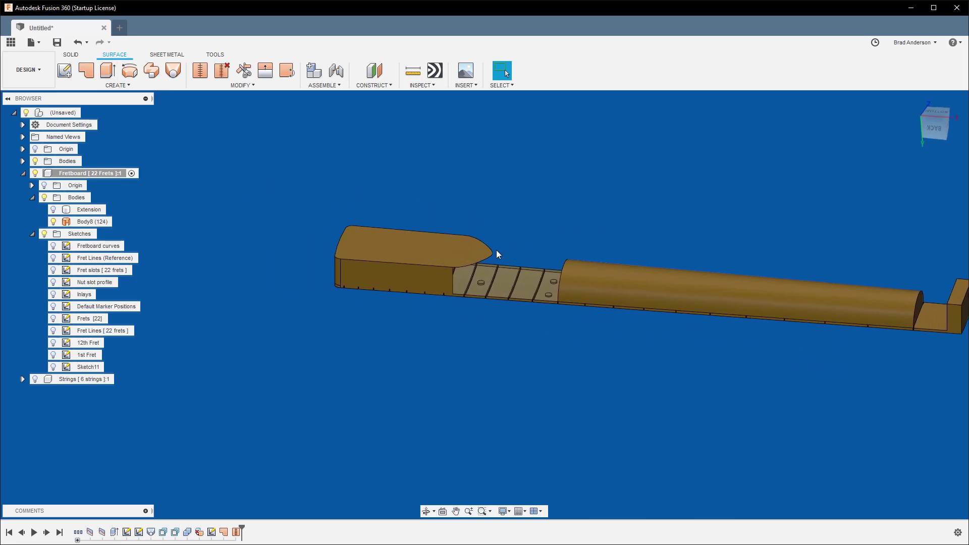
{"action": "scroll", "coordinate": [520, 262], "scroll_direction": "up", "scroll_amount": 3}
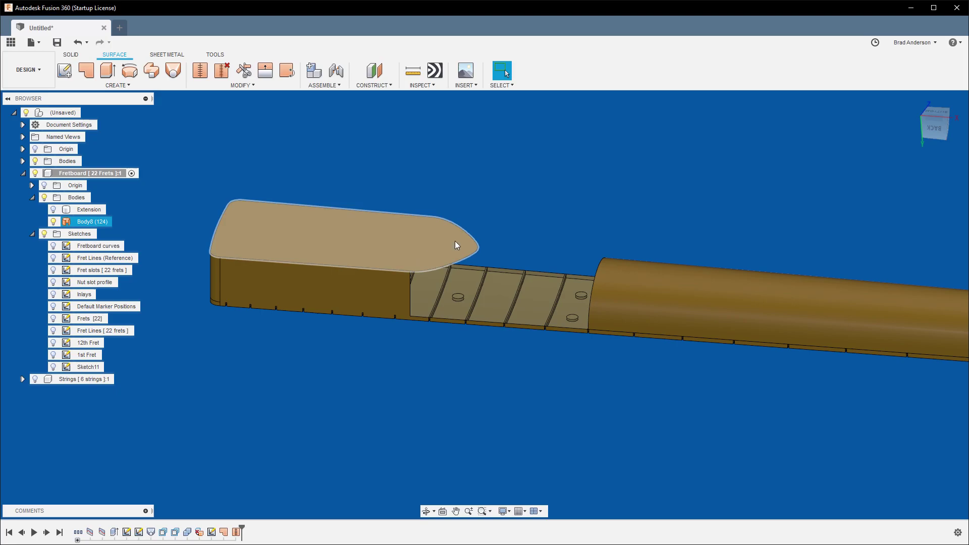
Step: Show the Strings [6 strings] component and start a new sketch on the XZ origin plane
{"action": "middle_click_drag", "start_coordinate": [588, 274], "coordinate": [443, 362], "text": "shift"}
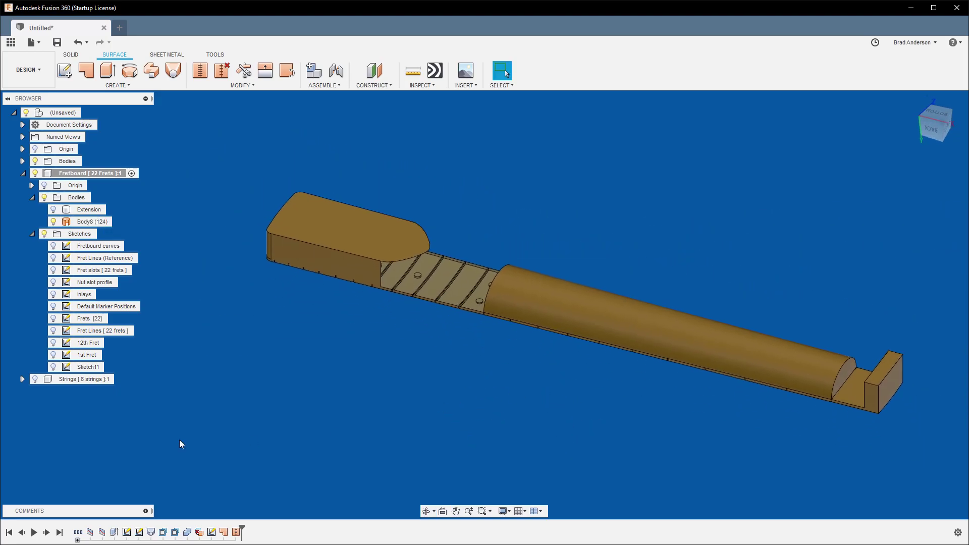
{"action": "left_click", "coordinate": [35, 380]}
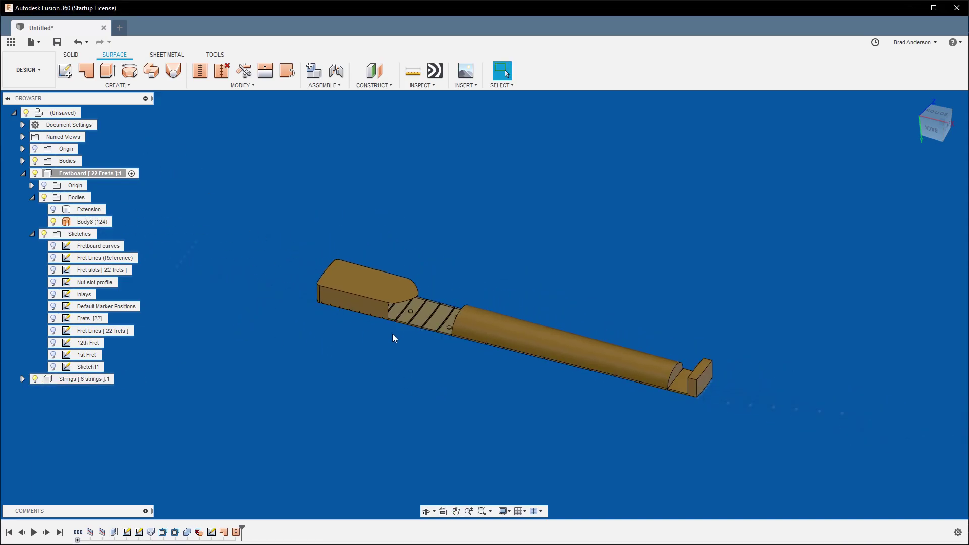
{"action": "middle_click_drag", "start_coordinate": [402, 386], "coordinate": [464, 398]}
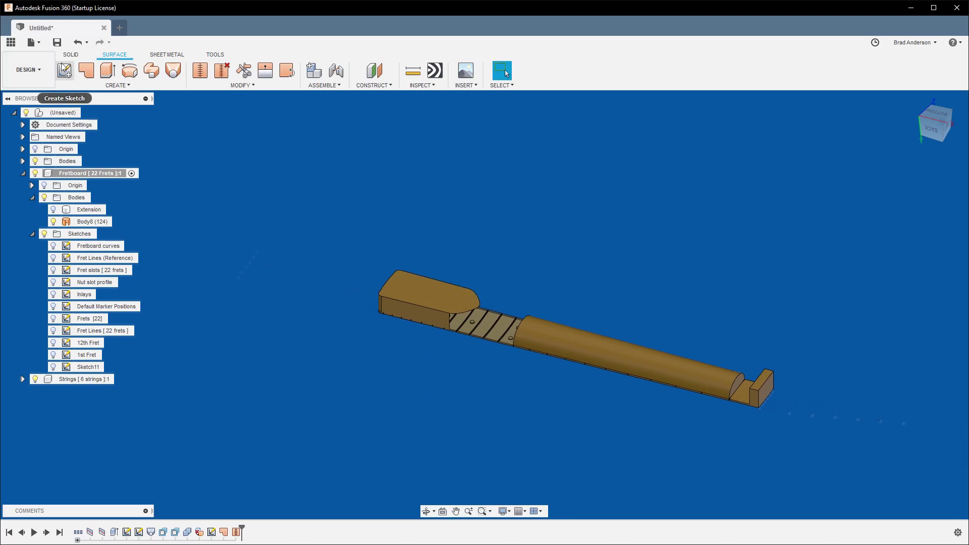
{"action": "left_click", "coordinate": [69, 73]}
{"action": "mouse_move", "coordinate": [371, 331]}
{"action": "middle_mouse_down"}
{"action": "mouse_move", "coordinate": [480, 317]}
{"action": "mouse_move", "coordinate": [501, 337]}
{"action": "mouse_move", "coordinate": [479, 312]}
{"action": "middle_mouse_up"}
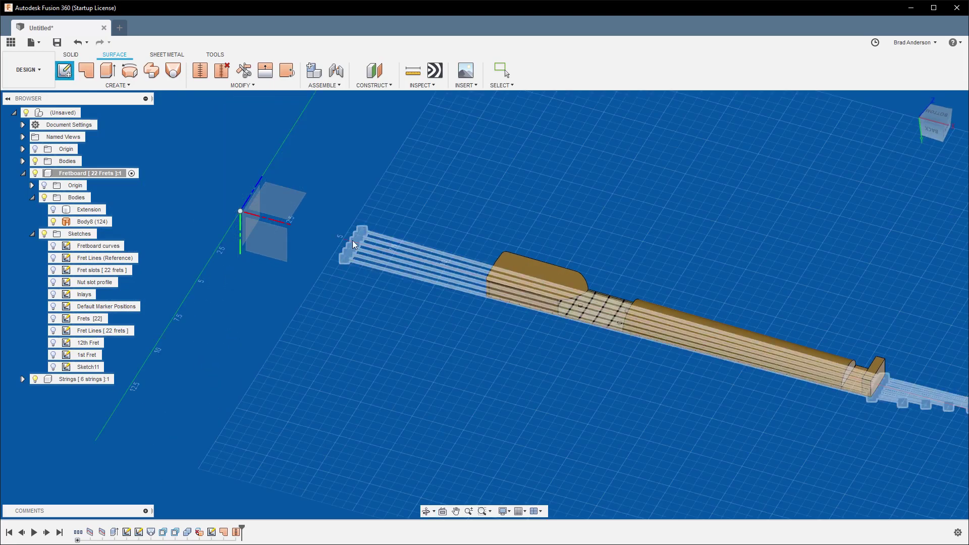
{"action": "left_click", "coordinate": [296, 198]}
{"action": "middle_click_drag", "start_coordinate": [719, 288], "coordinate": [493, 350], "text": "shift"}
{"action": "scroll", "coordinate": [433, 302], "scroll_direction": "up", "scroll_amount": 2}
{"action": "middle_click_drag", "start_coordinate": [433, 303], "coordinate": [471, 441]}
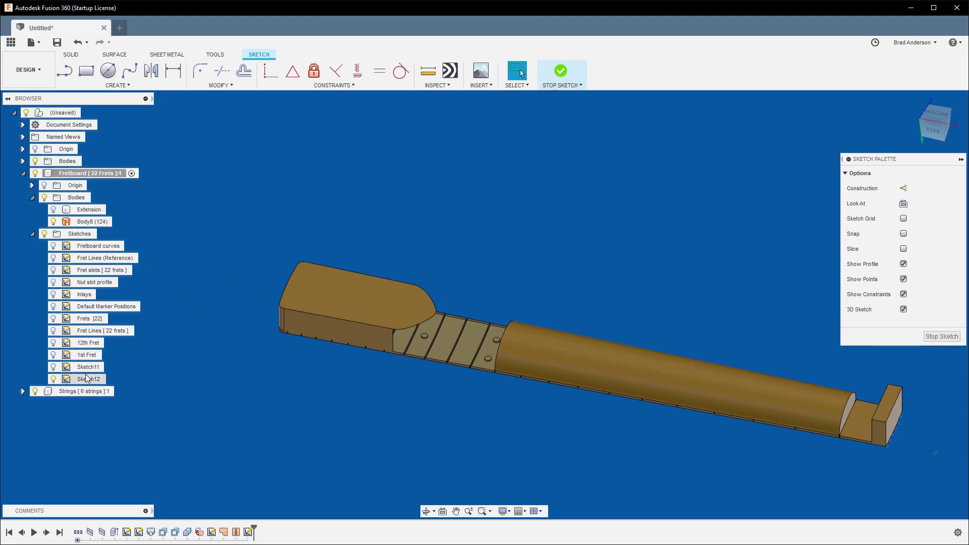
Step: Set up a Project To Surface with the neck back and flat heel face as faces and the six string lines as curves
{"action": "left_click", "coordinate": [126, 87]}
{"action": "mouse_move", "coordinate": [130, 263]}
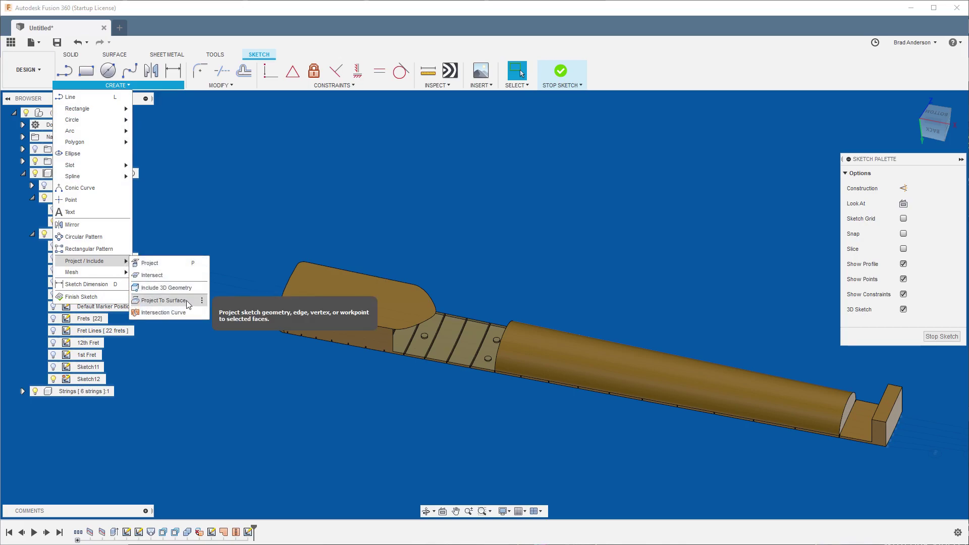
{"action": "left_click", "coordinate": [162, 301]}
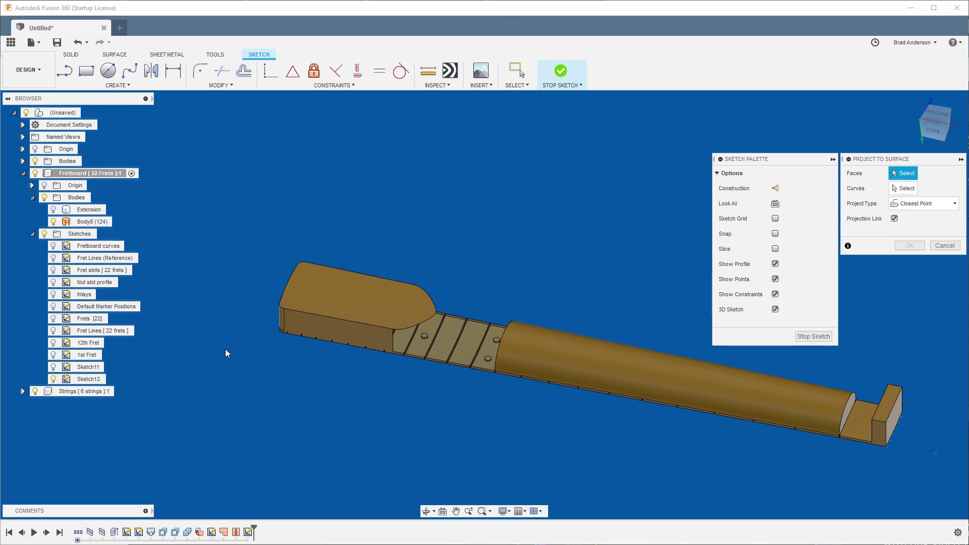
{"action": "left_click", "coordinate": [575, 352]}
{"action": "left_click", "coordinate": [356, 284]}
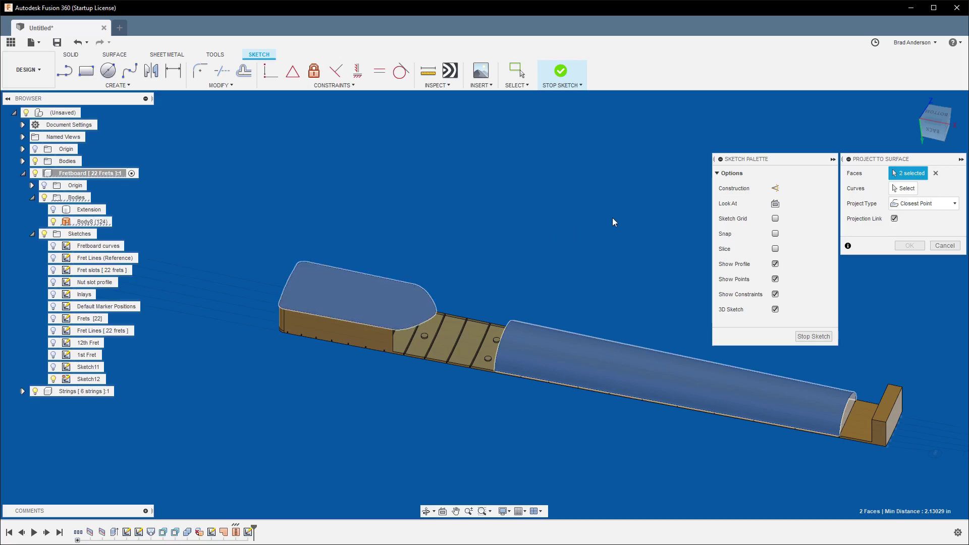
{"action": "left_click", "coordinate": [907, 189]}
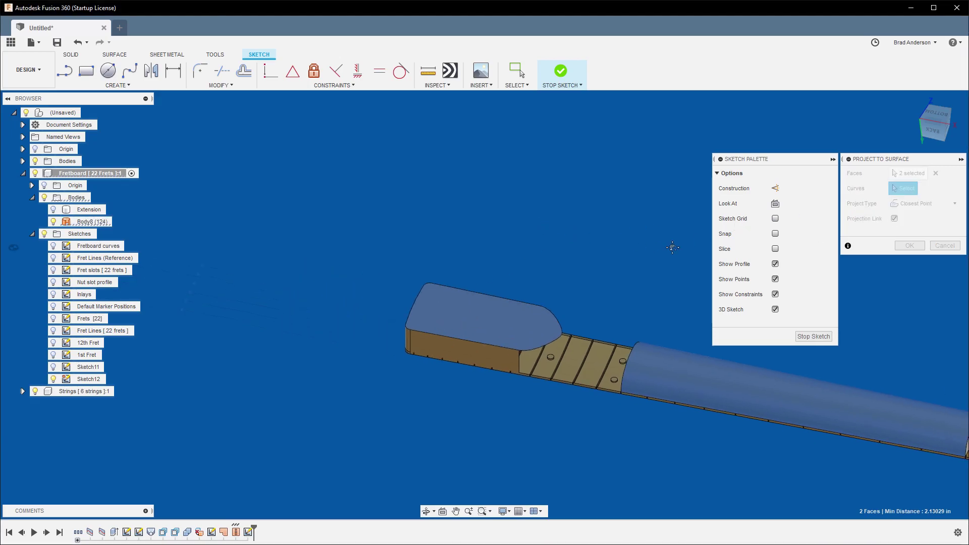
{"action": "left_click_drag", "start_coordinate": [565, 262], "coordinate": [362, 361]}
{"action": "middle_click_drag", "start_coordinate": [510, 229], "coordinate": [429, 233]}
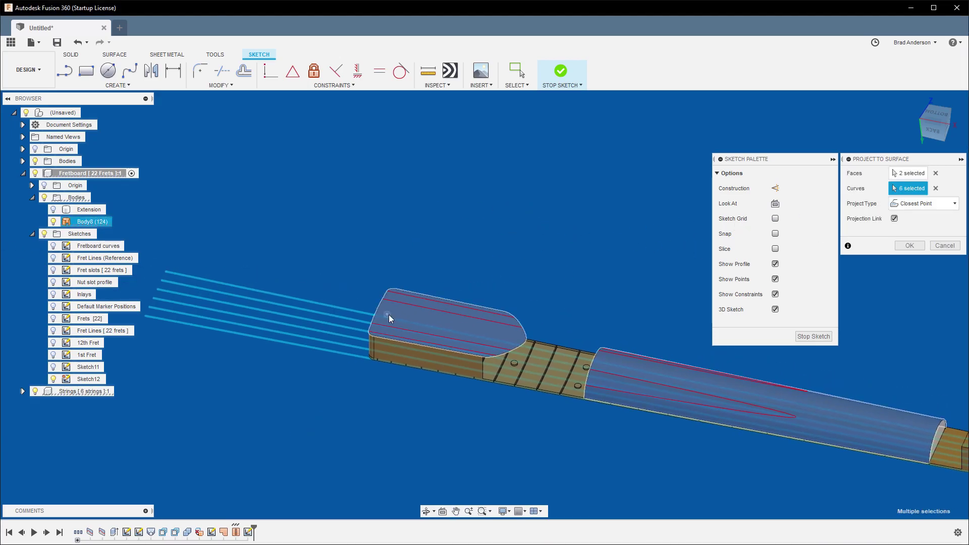
Step: Turn off the projection link and set the project type to Along Vector
{"action": "left_click", "coordinate": [895, 219]}
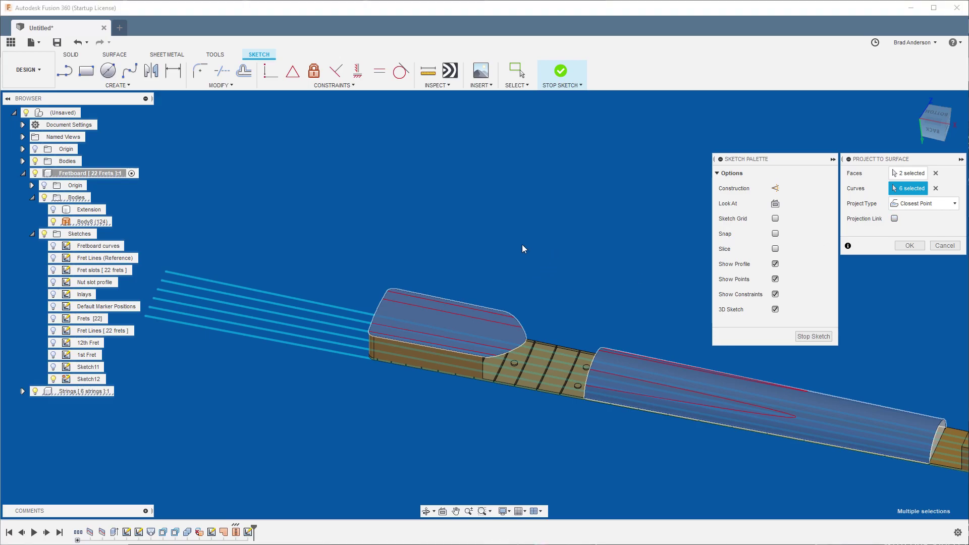
{"action": "scroll", "coordinate": [629, 284], "scroll_direction": "down", "scroll_amount": 3}
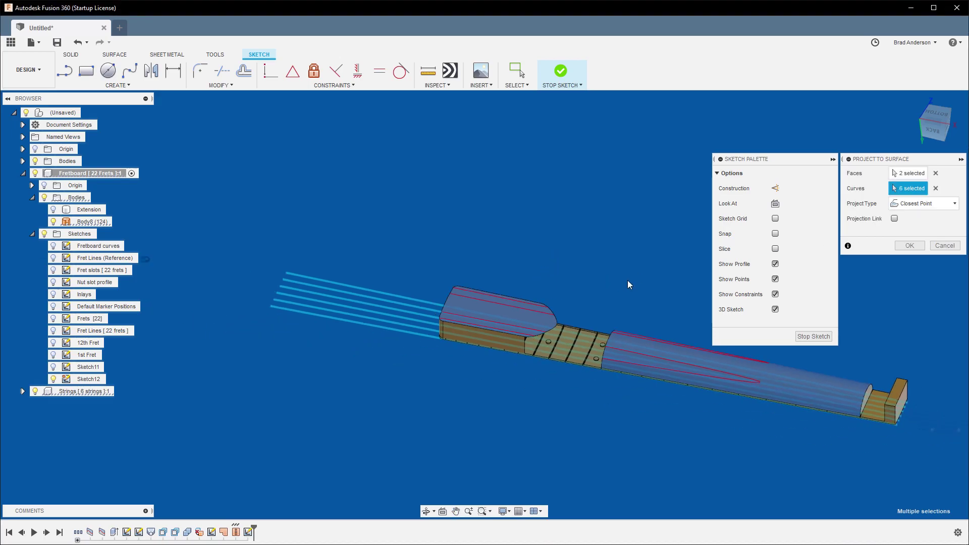
{"action": "left_click", "coordinate": [925, 204]}
{"action": "left_click", "coordinate": [923, 231]}
Step: Use the XZ origin plane as the projection direction, complete the string projection and finish the sketch
{"action": "middle_click_drag", "start_coordinate": [496, 327], "coordinate": [619, 327]}
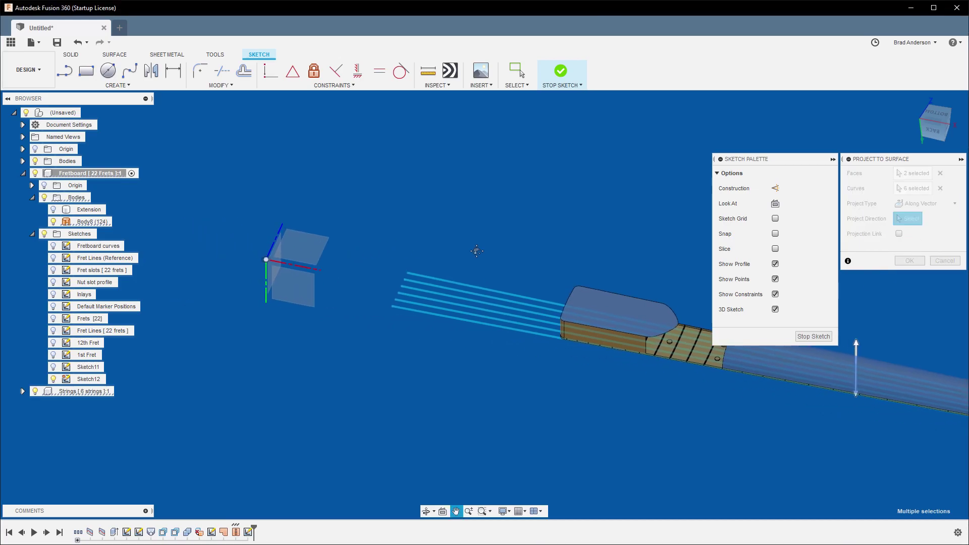
{"action": "middle_click_drag", "start_coordinate": [515, 370], "coordinate": [538, 339], "text": "shift"}
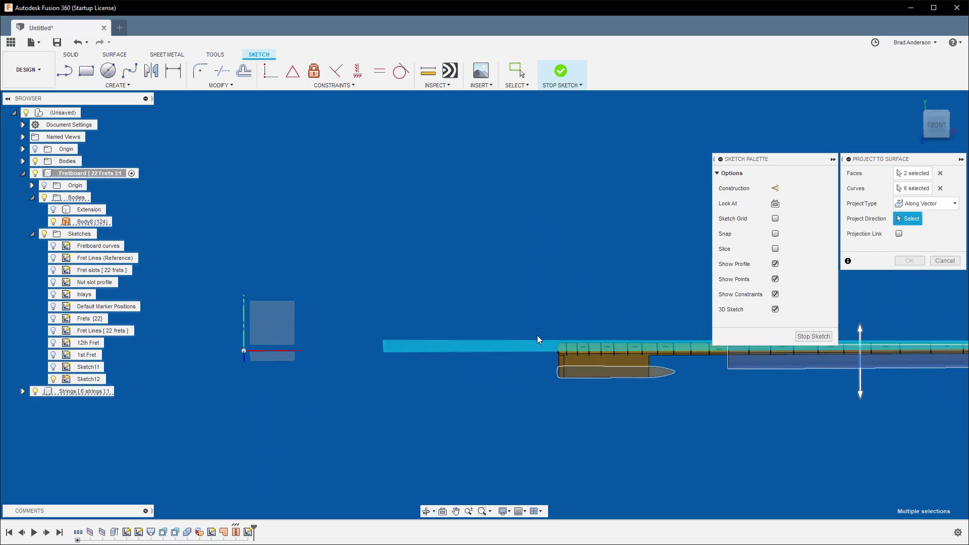
{"action": "middle_click_drag", "start_coordinate": [570, 291], "coordinate": [536, 456], "text": "shift"}
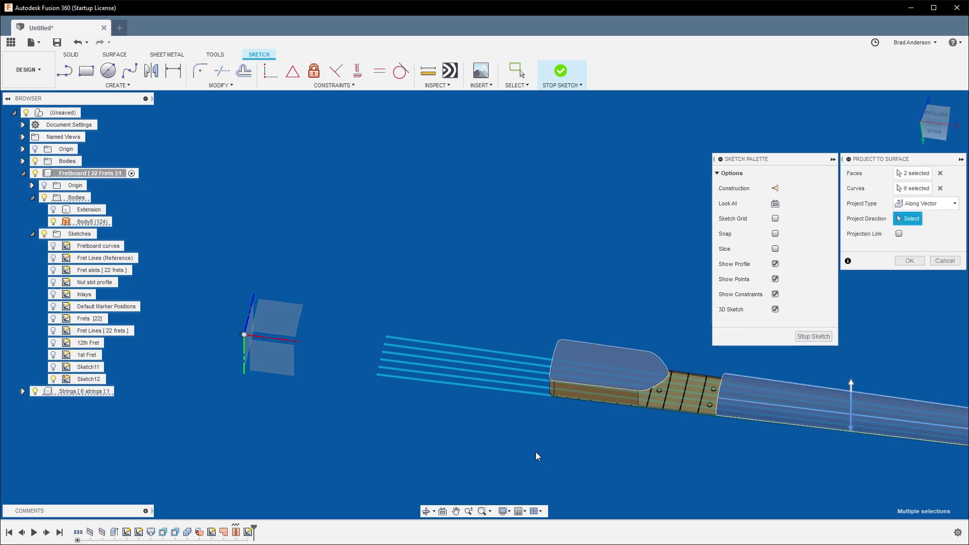
{"action": "left_click", "coordinate": [292, 322]}
{"action": "middle_click_drag", "start_coordinate": [586, 247], "coordinate": [432, 199]}
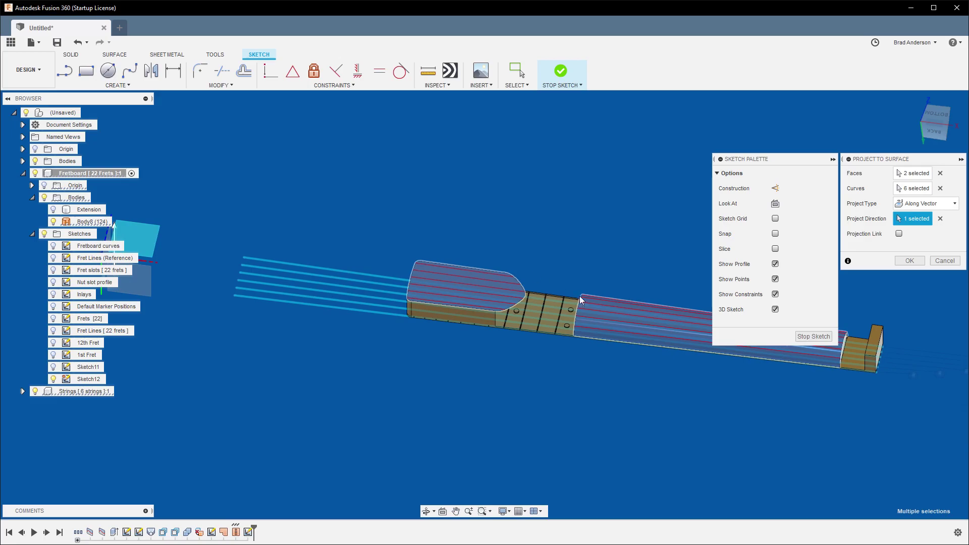
{"action": "middle_click_drag", "start_coordinate": [570, 277], "coordinate": [565, 323], "text": "shift"}
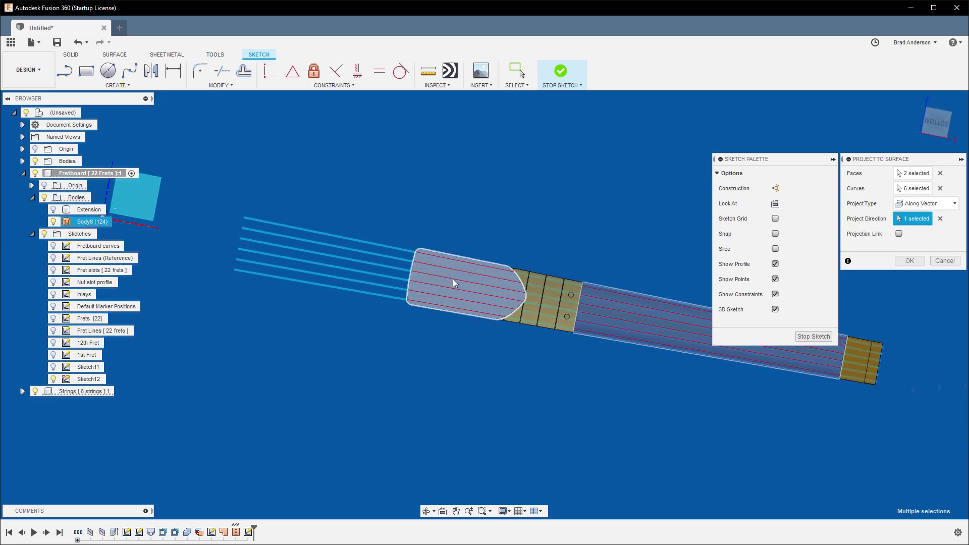
{"action": "middle_click_drag", "start_coordinate": [666, 472], "coordinate": [666, 411], "text": "shift"}
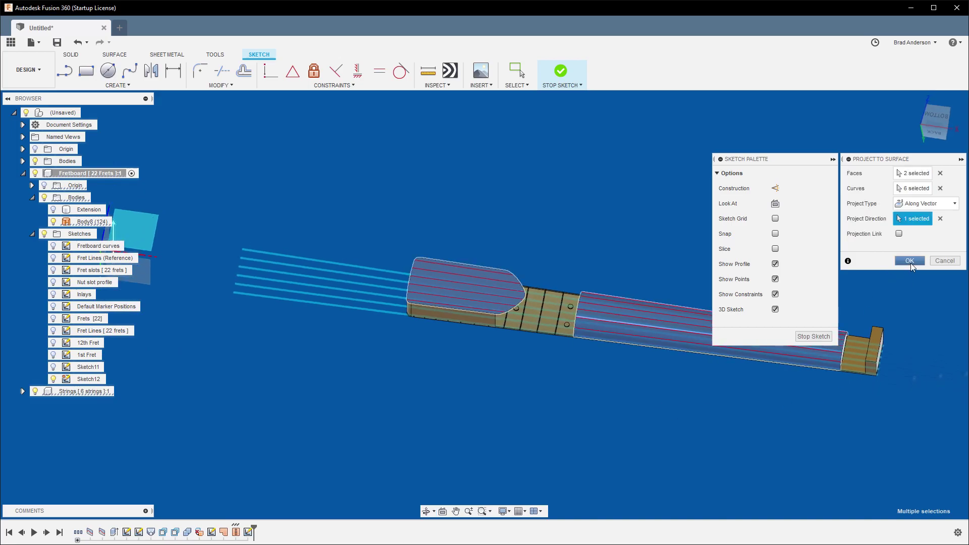
{"action": "left_click", "coordinate": [904, 262]}
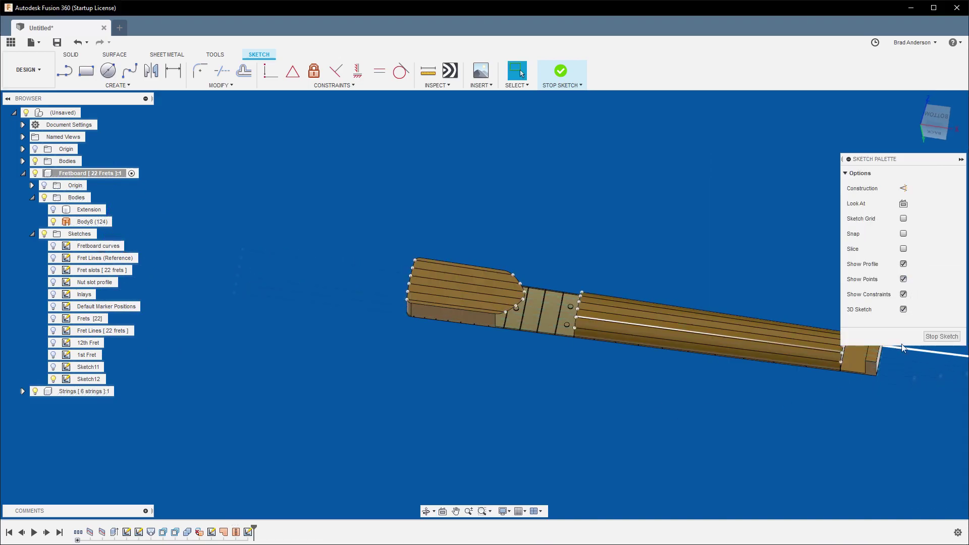
{"action": "left_click", "coordinate": [942, 336]}
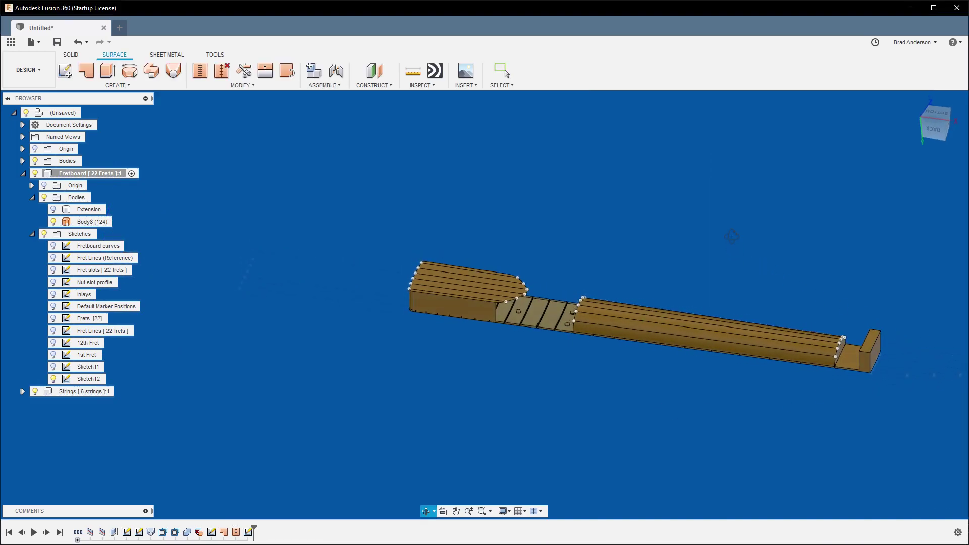
Step: Reopen the sketch containing the projected string lines for editing
{"action": "middle_click_drag", "start_coordinate": [538, 199], "coordinate": [702, 175]}
{"action": "scroll", "coordinate": [574, 174], "scroll_direction": "up", "scroll_amount": 3}
{"action": "left_click", "coordinate": [627, 353]}
{"action": "right_click", "coordinate": [630, 352]}
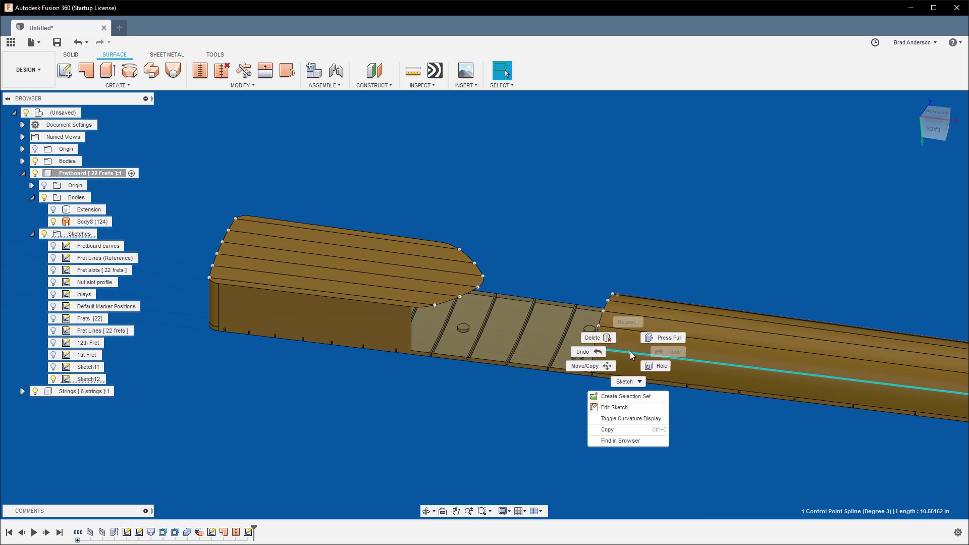
{"action": "left_click", "coordinate": [621, 406]}
{"action": "middle_click_drag", "start_coordinate": [560, 324], "coordinate": [465, 249], "text": "shift"}
{"action": "mouse_move", "coordinate": [597, 343]}
{"action": "middle_mouse_down"}
{"action": "mouse_move", "coordinate": [553, 240]}
{"action": "mouse_move", "coordinate": [545, 188]}
{"action": "mouse_move", "coordinate": [530, 188]}
{"action": "mouse_move", "coordinate": [547, 184]}
{"action": "mouse_move", "coordinate": [530, 191]}
{"action": "middle_mouse_up"}
{"action": "scroll", "coordinate": [535, 189], "scroll_direction": "up", "scroll_amount": 3}
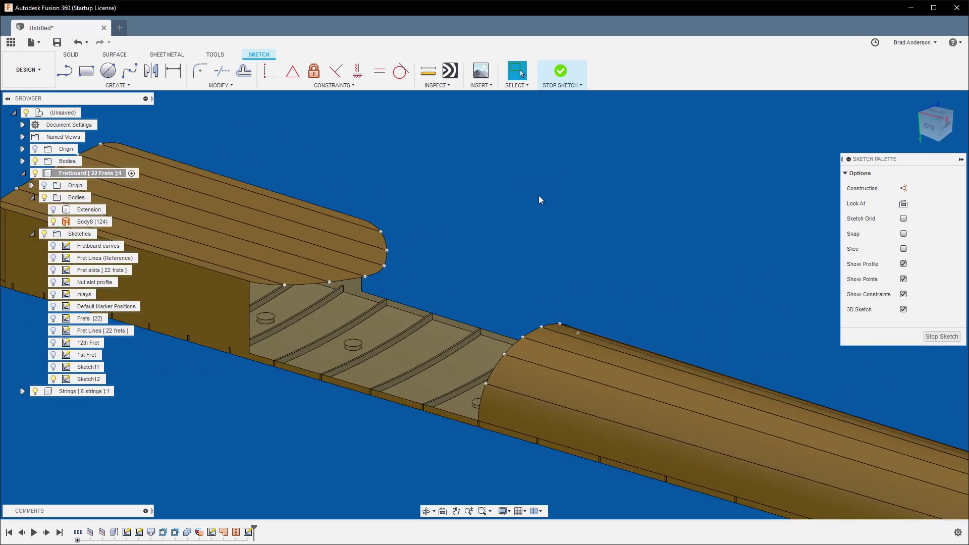
{"action": "middle_click_drag", "start_coordinate": [483, 388], "coordinate": [621, 202], "text": "shift"}
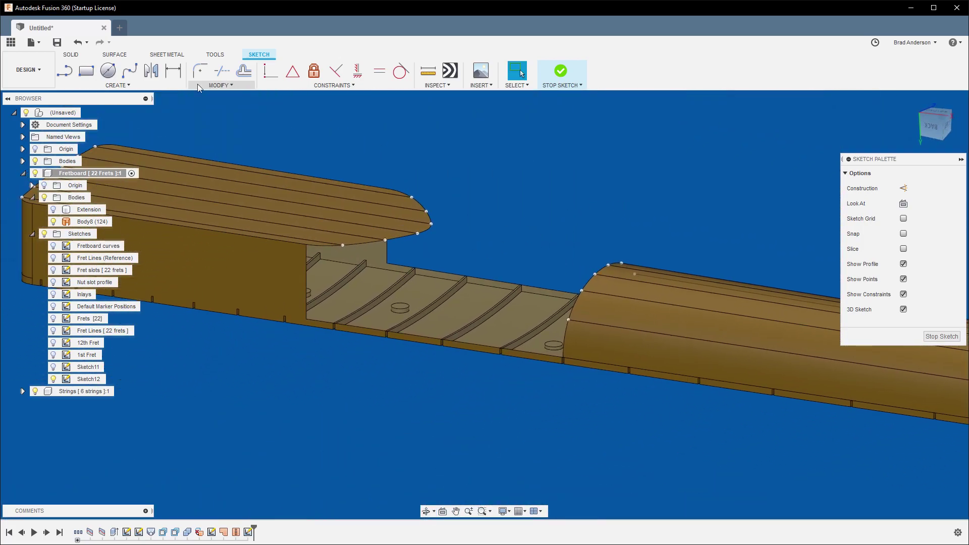
Step: Draw a two-point fit point spline from the heel block's near top corner to the neck end's corner at the fretboard edge
{"action": "left_click", "coordinate": [130, 75]}
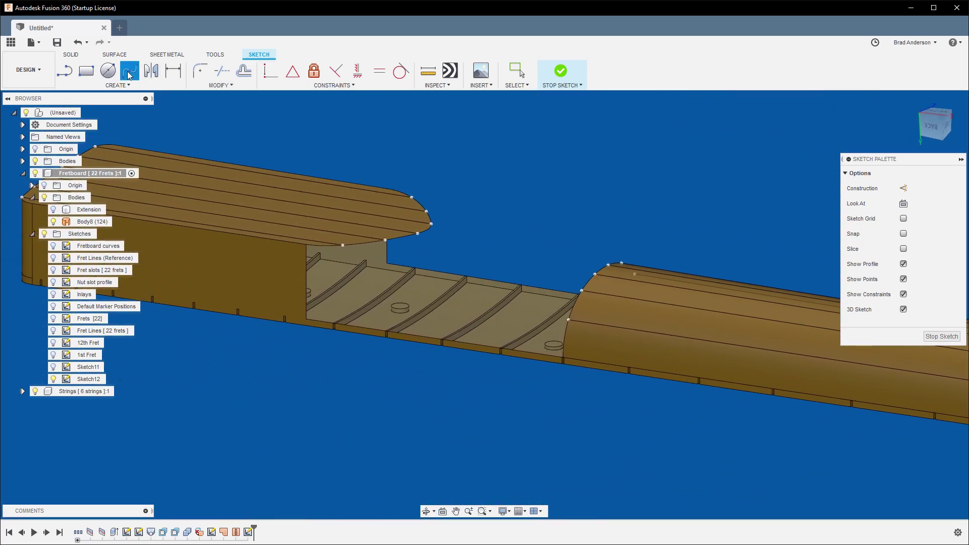
{"action": "scroll", "coordinate": [289, 273], "scroll_direction": "up", "scroll_amount": 2}
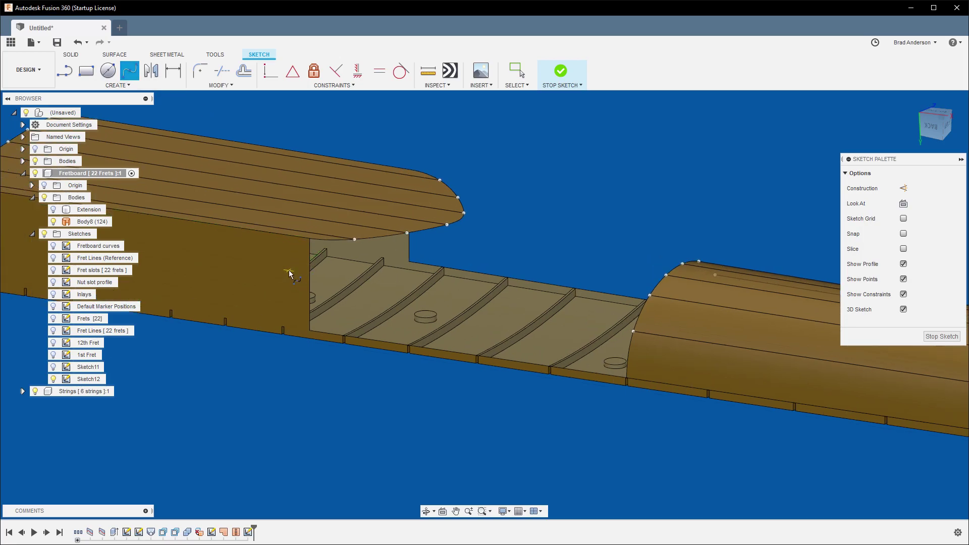
{"action": "left_click", "coordinate": [310, 239]}
{"action": "scroll", "coordinate": [650, 367], "scroll_direction": "up", "scroll_amount": 5}
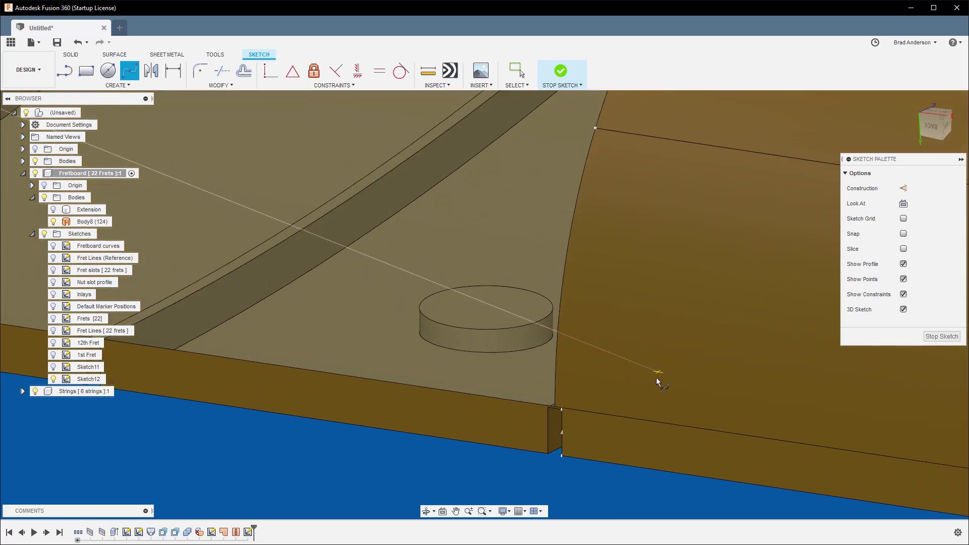
{"action": "left_click", "coordinate": [556, 405]}
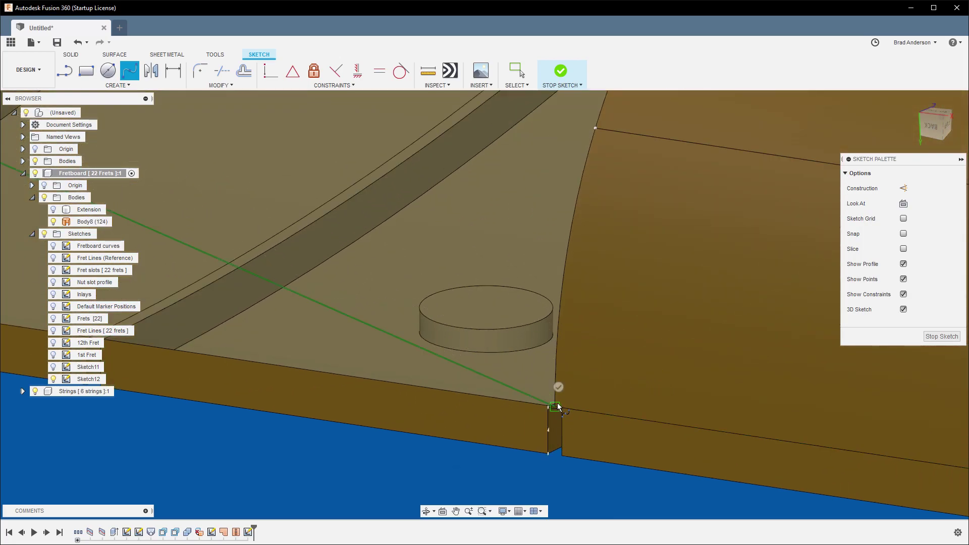
{"action": "key", "text": "Escape"}
{"action": "scroll", "coordinate": [415, 335], "scroll_direction": "down", "scroll_amount": 6}
{"action": "middle_click_drag", "start_coordinate": [421, 296], "coordinate": [422, 328]}
Step: Bridge the gap between heel and neck with fit point splines joining the endpoints of the two string lines nearest that corner
{"action": "right_click", "coordinate": [483, 217]}
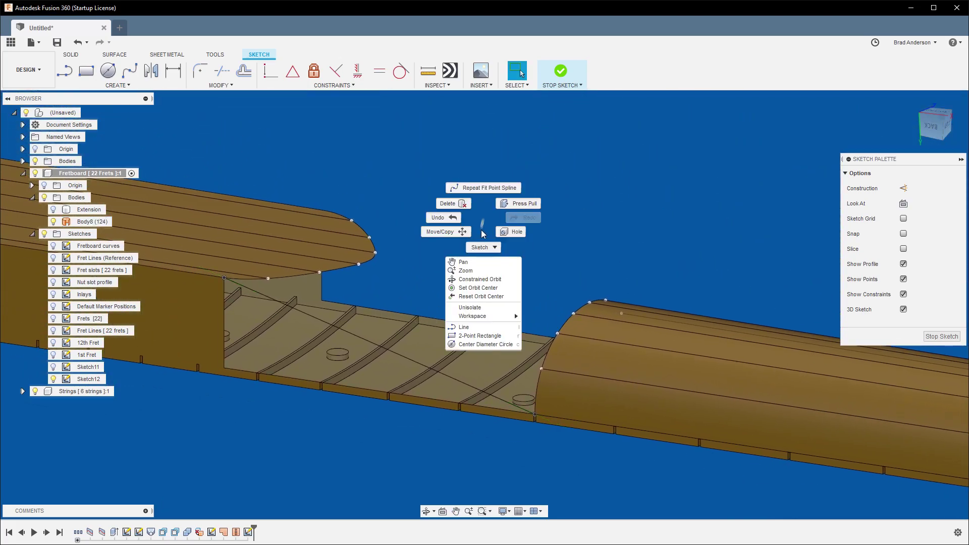
{"action": "left_click", "coordinate": [483, 187]}
{"action": "left_click", "coordinate": [268, 278]}
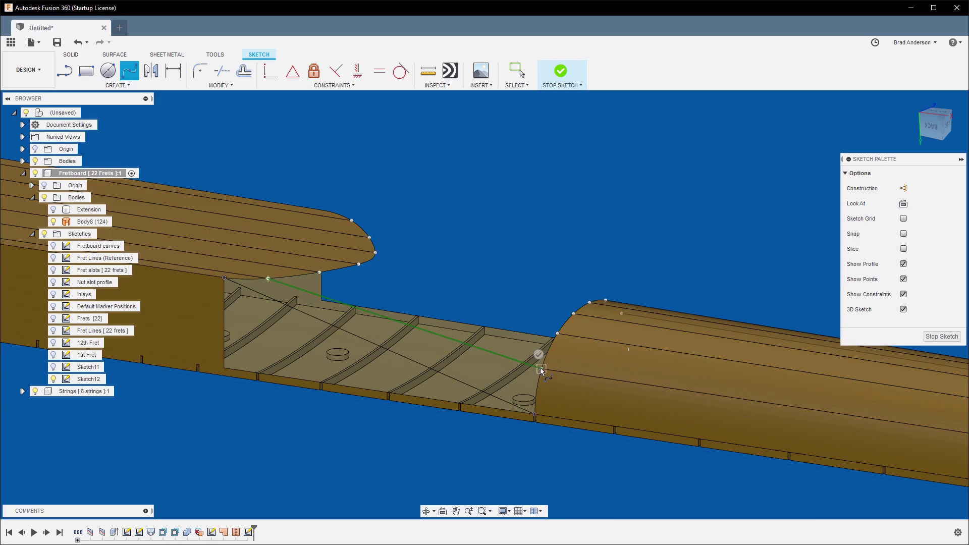
{"action": "double_click", "coordinate": [540, 367]}
{"action": "right_click", "coordinate": [459, 242]}
{"action": "left_click", "coordinate": [463, 212]}
{"action": "left_click", "coordinate": [319, 273]}
{"action": "double_click", "coordinate": [556, 334]}
Step: Connect the heel and neck endpoints of the two middle string lines with separate fit point splines
{"action": "right_click", "coordinate": [459, 242]}
{"action": "left_click", "coordinate": [452, 220]}
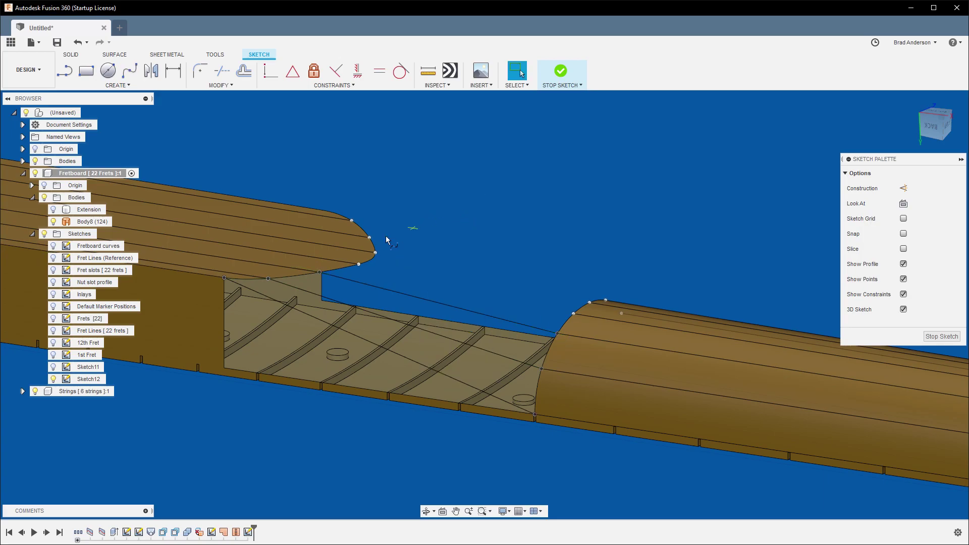
{"action": "double_click", "coordinate": [574, 312]}
{"action": "right_click", "coordinate": [532, 192]}
{"action": "left_click", "coordinate": [520, 167]}
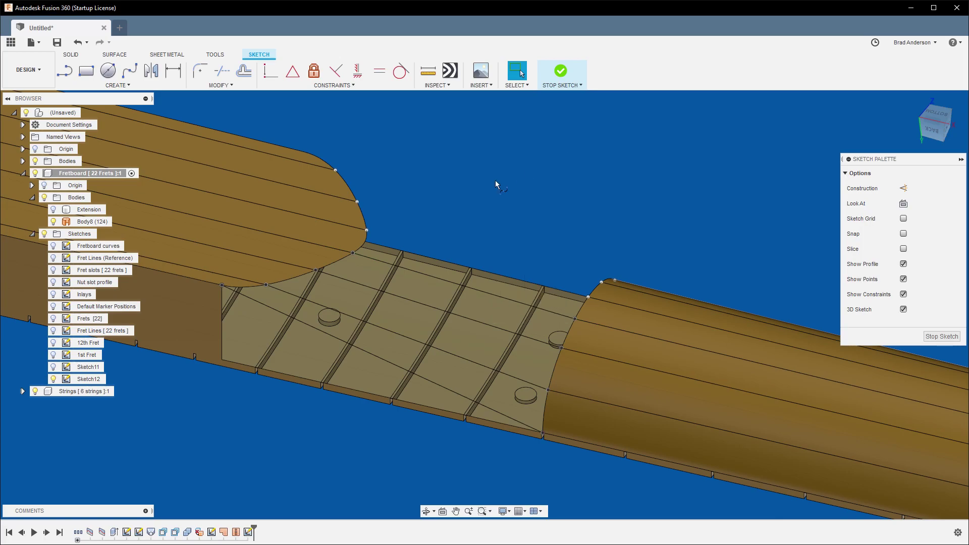
{"action": "double_click", "coordinate": [586, 297]}
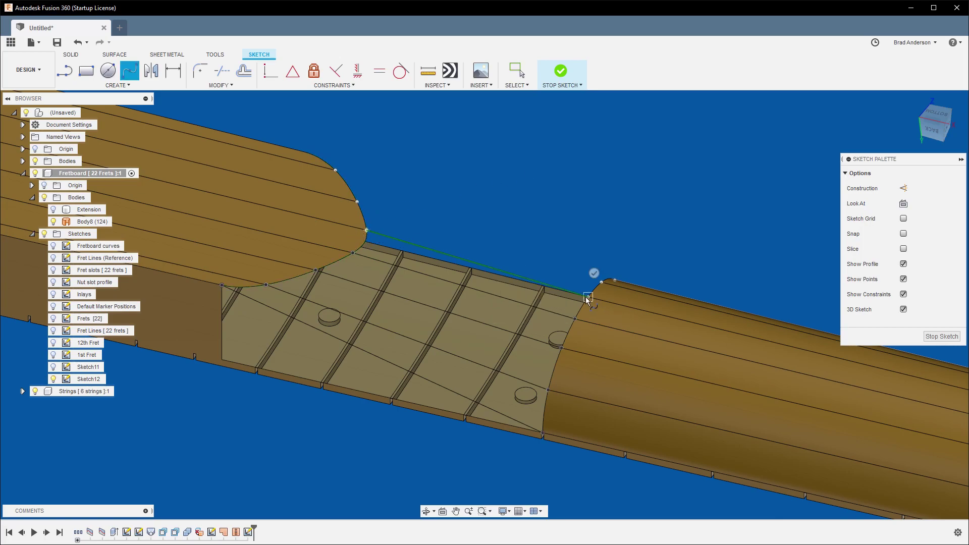
Step: Connect the heel and neck endpoints of the fifth string line with a fit point spline on the neck's opposite side
{"action": "middle_click_drag", "start_coordinate": [616, 201], "coordinate": [383, 258], "text": "shift"}
{"action": "right_click", "coordinate": [530, 204]}
{"action": "left_click", "coordinate": [536, 176]}
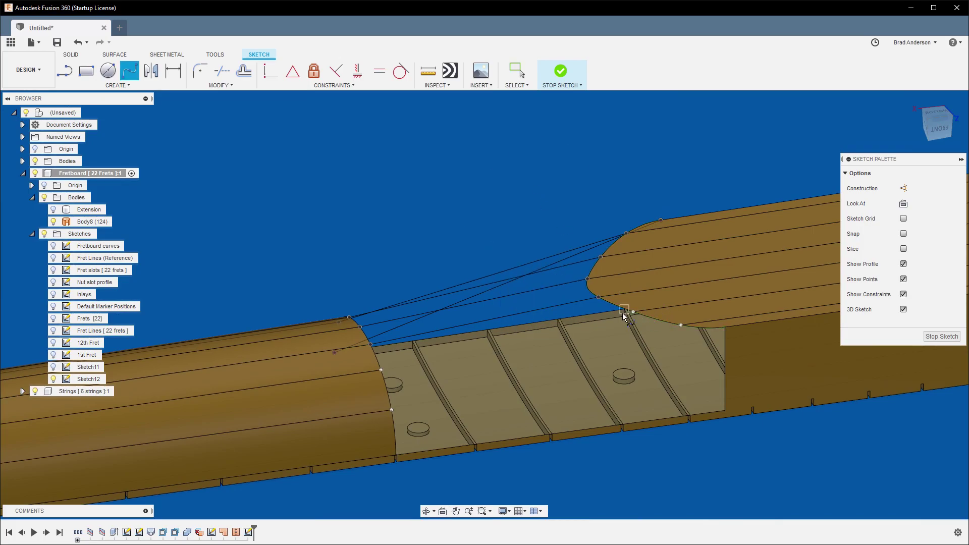
{"action": "left_click", "coordinate": [633, 312]}
{"action": "left_click", "coordinate": [382, 369]}
{"action": "key", "text": "Return"}
Step: Connect the heel and neck endpoints of the sixth, outermost string line with a fit point spline
{"action": "right_click", "coordinate": [458, 222]}
{"action": "left_click", "coordinate": [459, 193]}
{"action": "left_click", "coordinate": [681, 325]}
{"action": "left_click", "coordinate": [391, 410]}
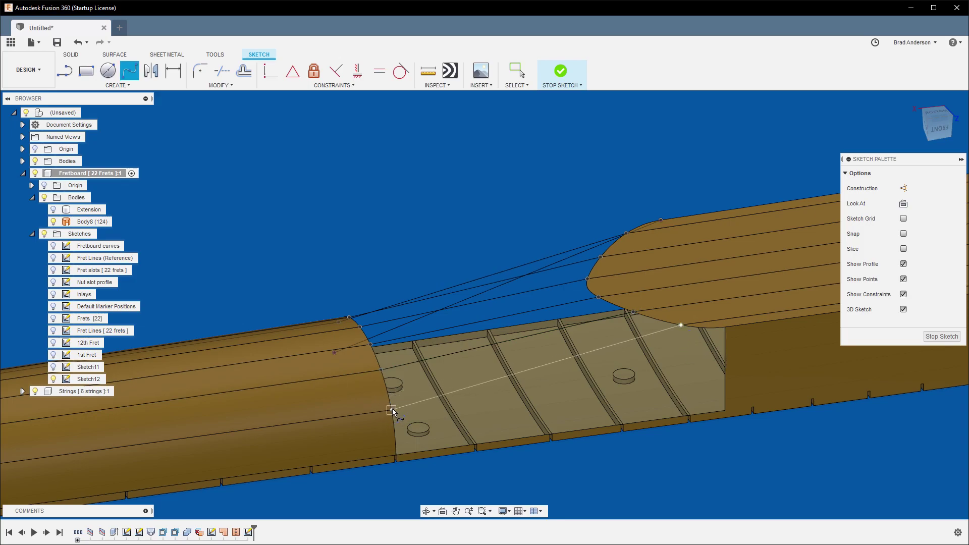
{"action": "key", "text": "Return"}
Step: Finish the outermost string line's spline and connect the heel's side corner to the neck's end corner at the fretboard edge with another fit point spline
{"action": "right_click", "coordinate": [428, 195]}
{"action": "left_click", "coordinate": [429, 161]}
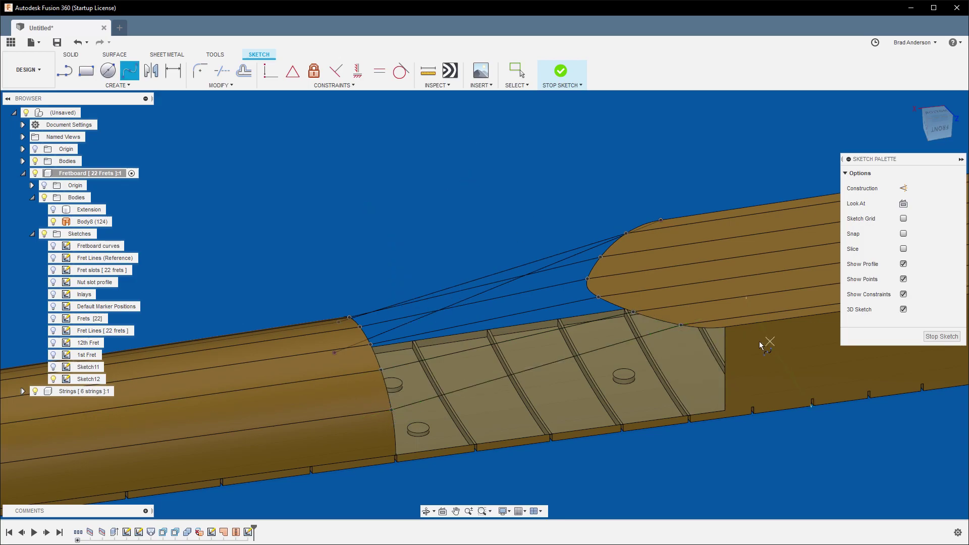
{"action": "left_click", "coordinate": [725, 327]}
{"action": "scroll", "coordinate": [413, 447], "scroll_direction": "up", "scroll_amount": 10}
{"action": "middle_click_drag", "start_coordinate": [389, 465], "coordinate": [525, 322]}
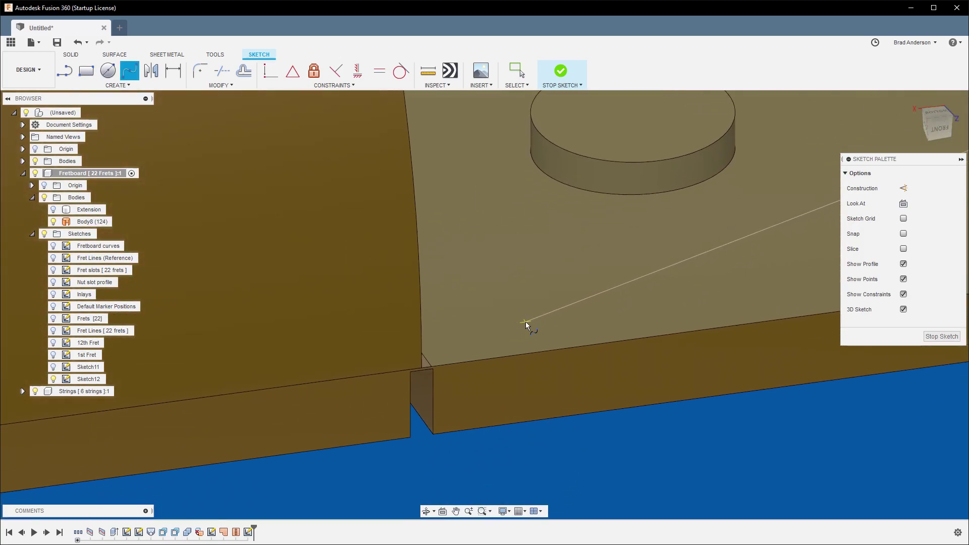
{"action": "left_click", "coordinate": [424, 368]}
{"action": "key", "text": "Escape"}
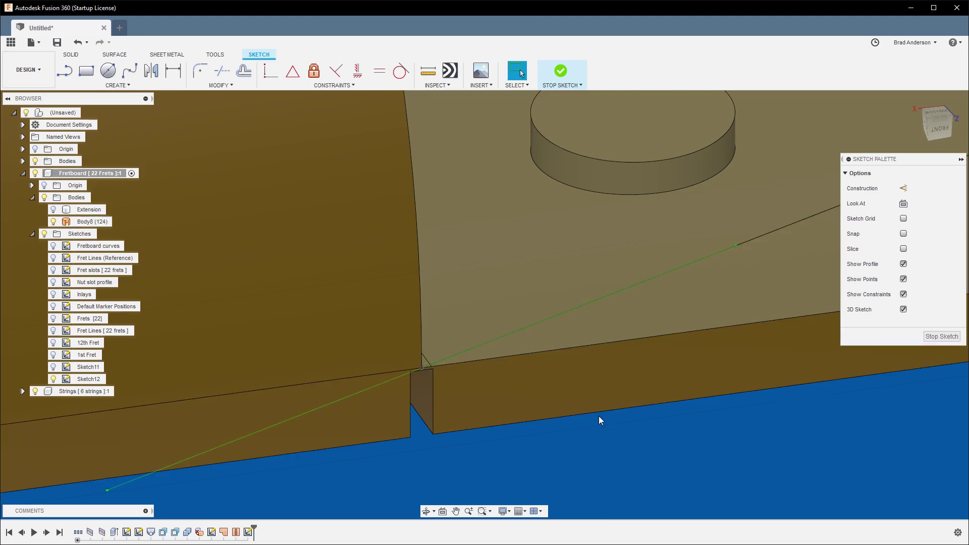
Step: Apply a Tangent constraint between the outer edge spline and the neck's long edge beside the fretboard
{"action": "scroll", "coordinate": [619, 399], "scroll_direction": "down", "scroll_amount": 3}
{"action": "scroll", "coordinate": [636, 391], "scroll_direction": "down", "scroll_amount": 8}
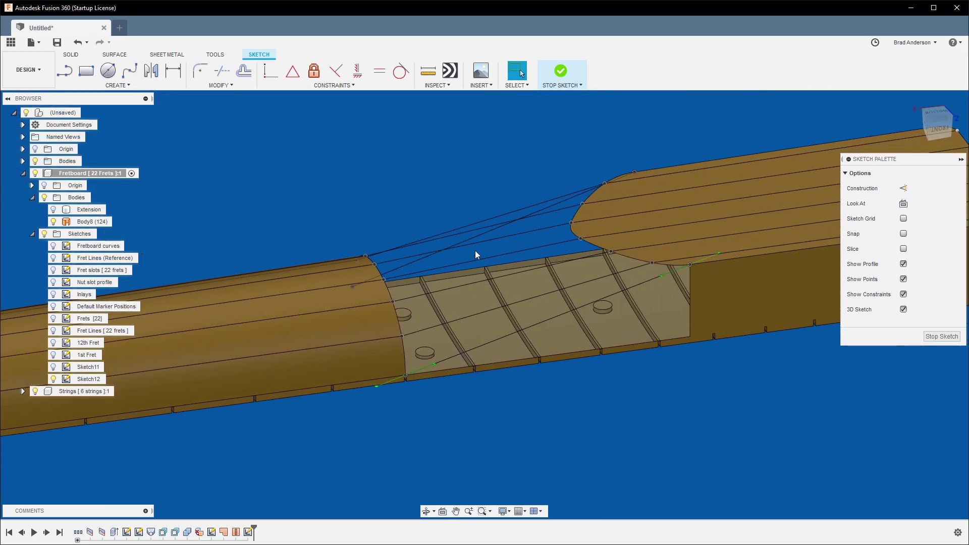
{"action": "middle_click_drag", "start_coordinate": [452, 191], "coordinate": [476, 188], "text": "shift"}
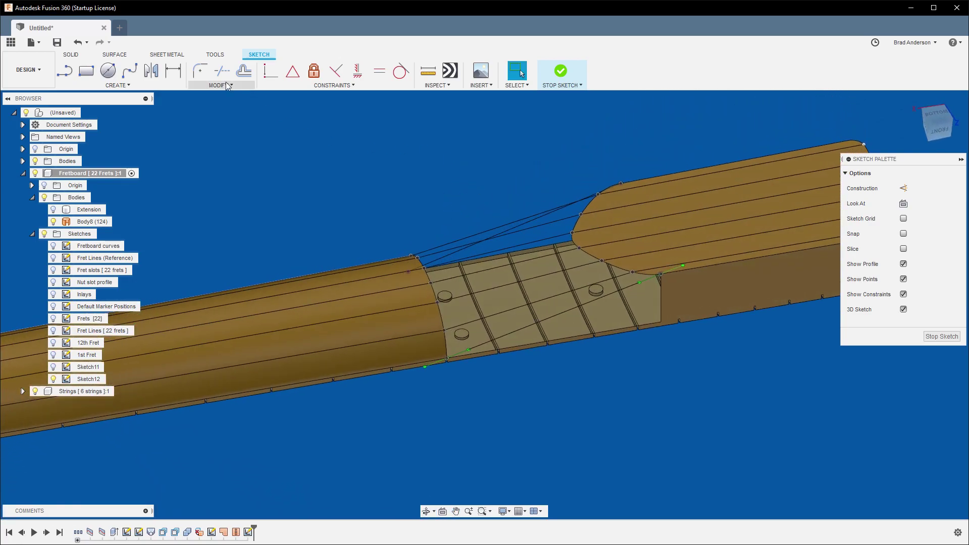
{"action": "left_click", "coordinate": [403, 78]}
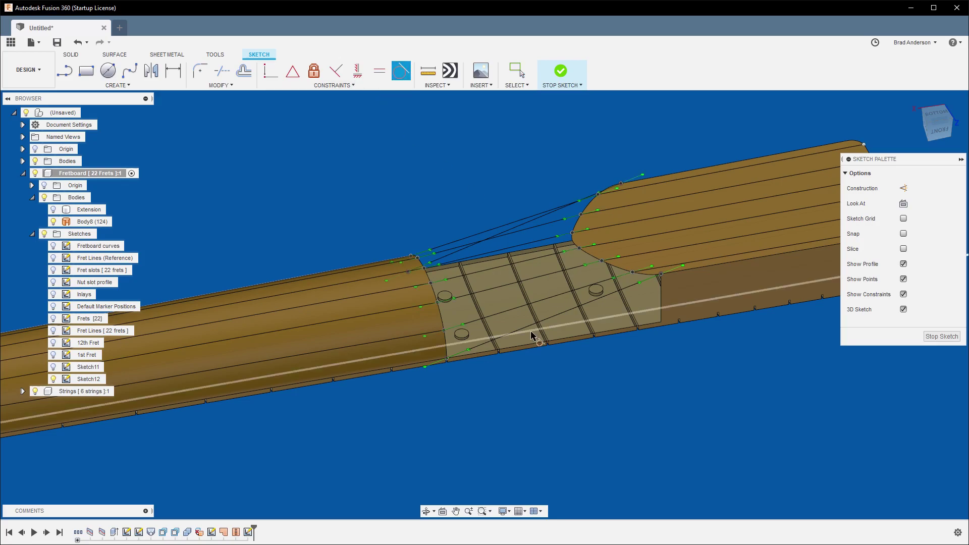
{"action": "left_click", "coordinate": [352, 85]}
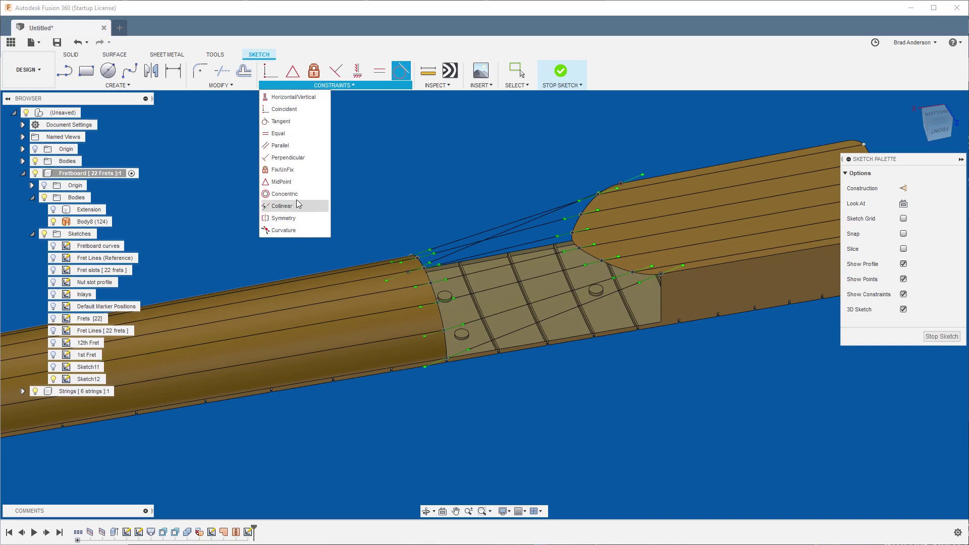
{"action": "left_click", "coordinate": [402, 74]}
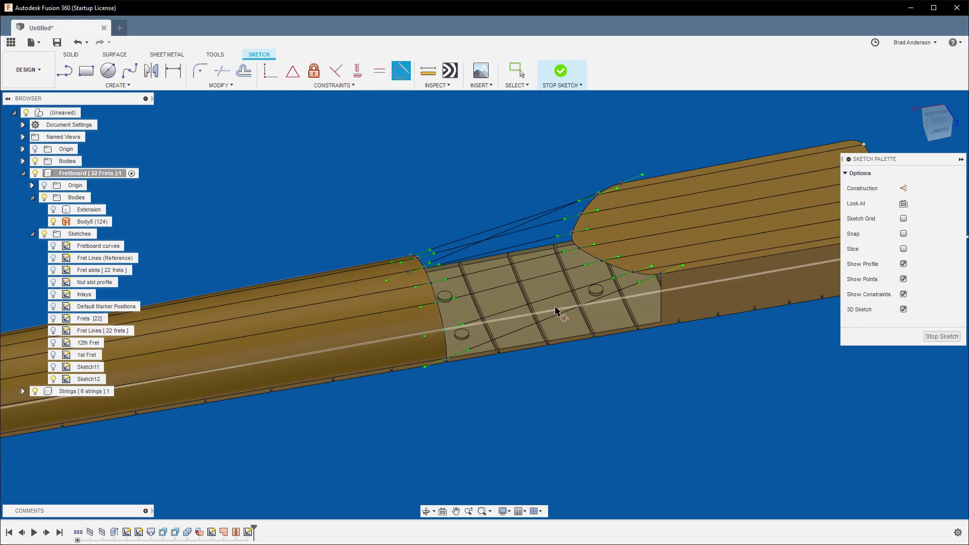
{"action": "scroll", "coordinate": [543, 422], "scroll_direction": "up", "scroll_amount": 3}
{"action": "key", "text": "Escape"}
{"action": "key", "text": "Return"}
{"action": "left_click", "coordinate": [631, 300]}
{"action": "left_click", "coordinate": [379, 385]}
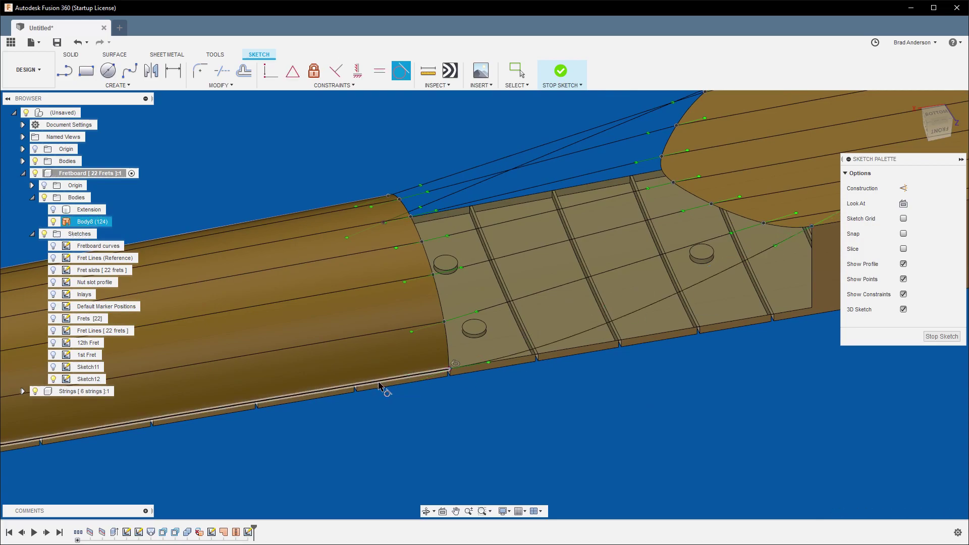
Step: Make the next three transition splines inward from that edge tangent to their matching string lines on the neck
{"action": "left_click", "coordinate": [556, 288]}
{"action": "left_click", "coordinate": [385, 334]}
{"action": "left_click", "coordinate": [541, 253]}
{"action": "left_click", "coordinate": [342, 290]}
{"action": "left_click", "coordinate": [539, 224]}
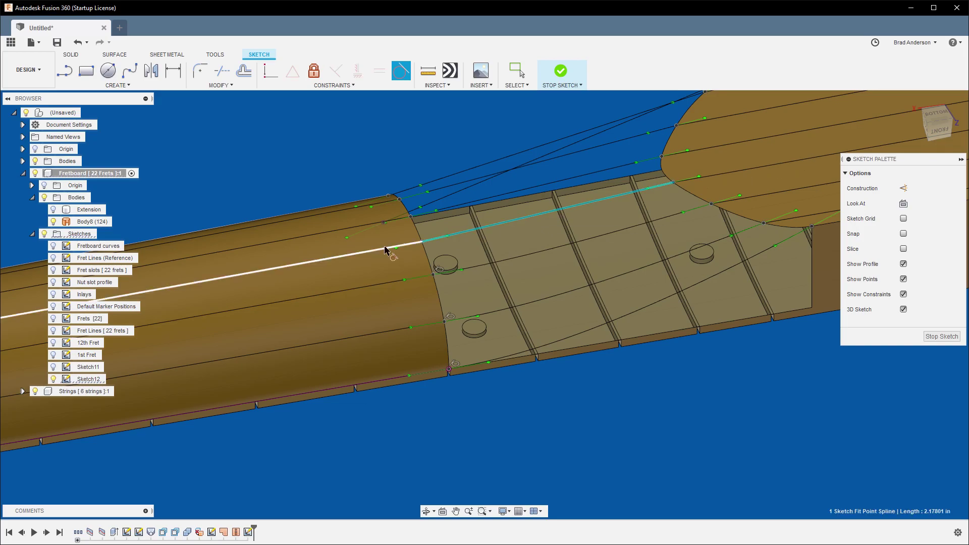
{"action": "left_click", "coordinate": [364, 275]}
Step: Make the fifth and sixth transition splines tangent to their matching string lines on the neck
{"action": "middle_click_drag", "start_coordinate": [363, 274], "coordinate": [522, 244], "text": "shift"}
{"action": "middle_click_drag", "start_coordinate": [676, 272], "coordinate": [688, 281], "text": "shift"}
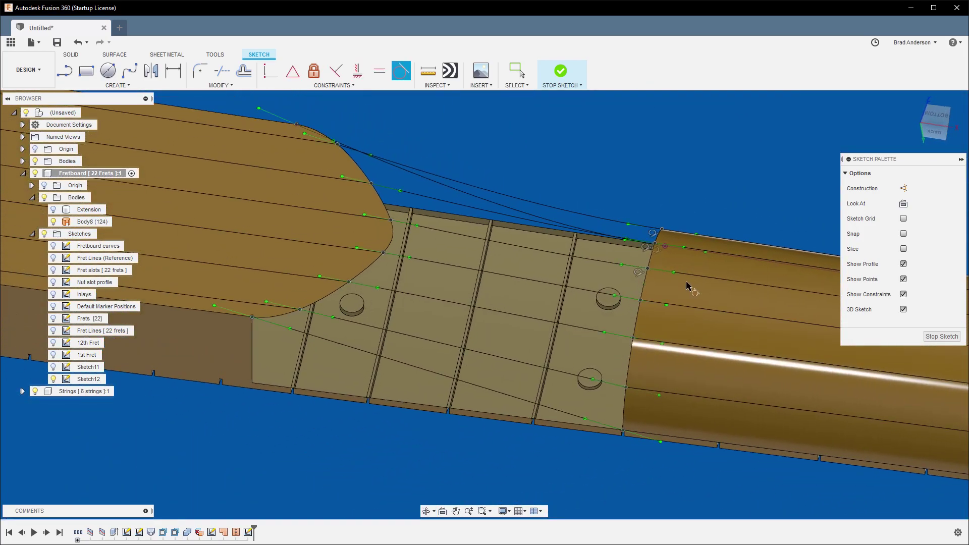
{"action": "left_click", "coordinate": [565, 286]}
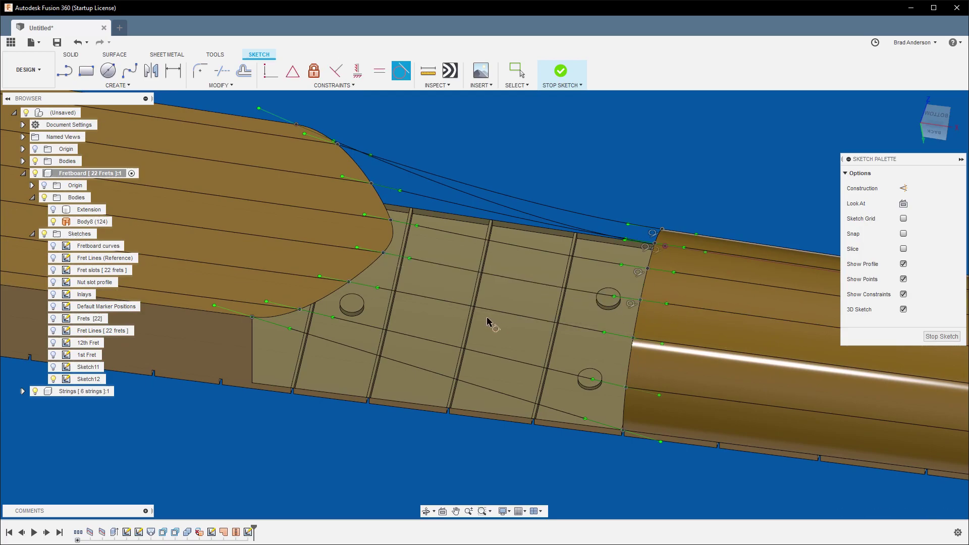
{"action": "left_click", "coordinate": [504, 312]}
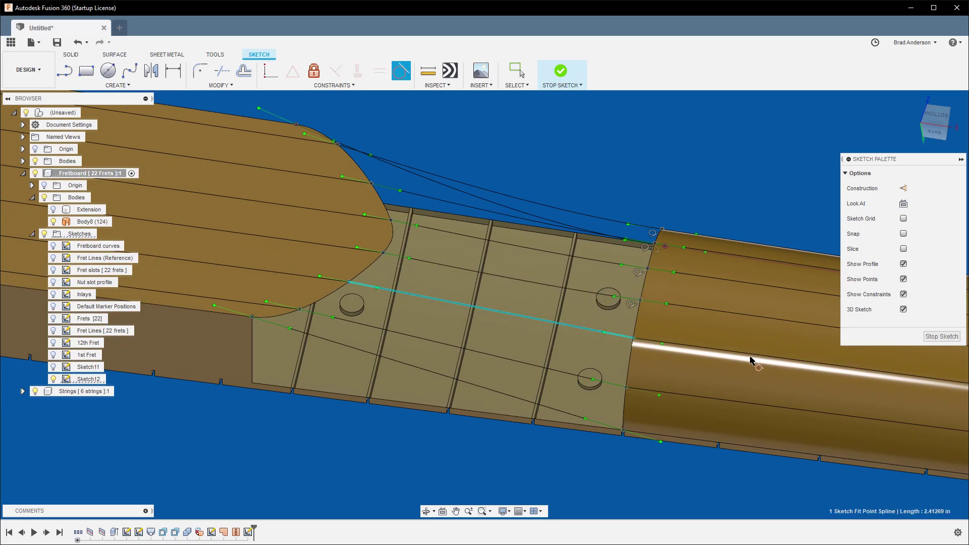
Step: Make the last string spline tangent to its neck string line and the remaining edge spline tangent to the neck's long edge
{"action": "left_click", "coordinate": [525, 363]}
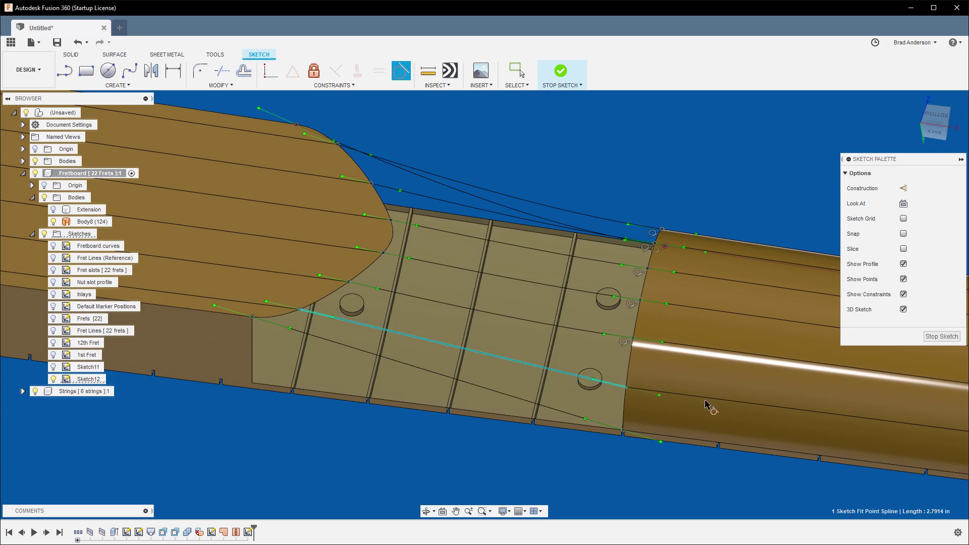
{"action": "left_click", "coordinate": [498, 391]}
{"action": "left_click", "coordinate": [498, 392]}
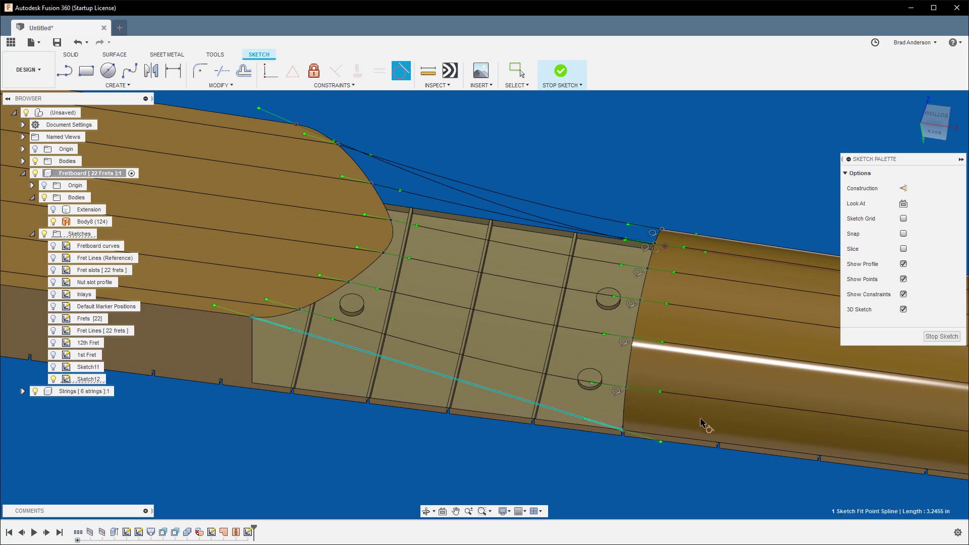
{"action": "left_click", "coordinate": [698, 459]}
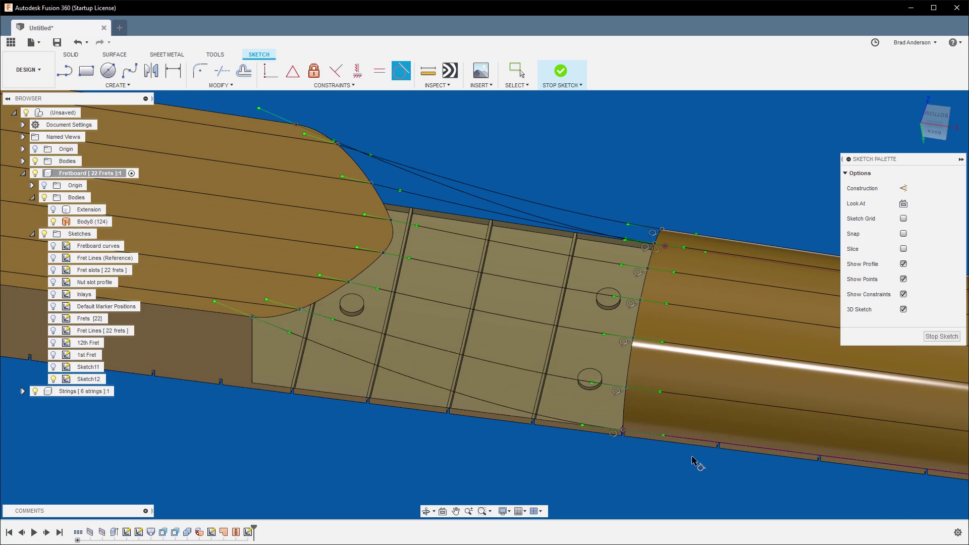
{"action": "middle_click_drag", "start_coordinate": [660, 473], "coordinate": [447, 410], "text": "shift"}
{"action": "scroll", "coordinate": [537, 345], "scroll_direction": "up", "scroll_amount": 5}
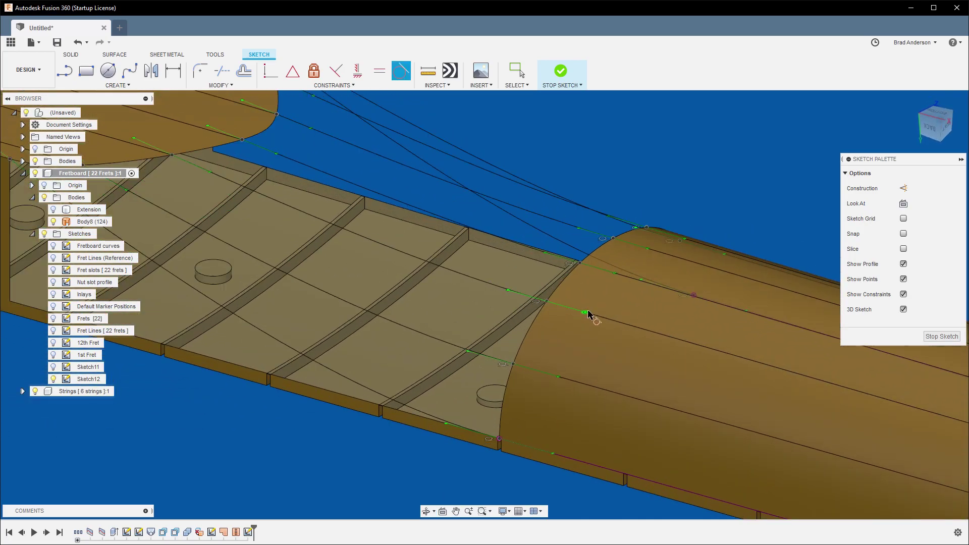
{"action": "scroll", "coordinate": [474, 323], "scroll_direction": "down", "scroll_amount": 6}
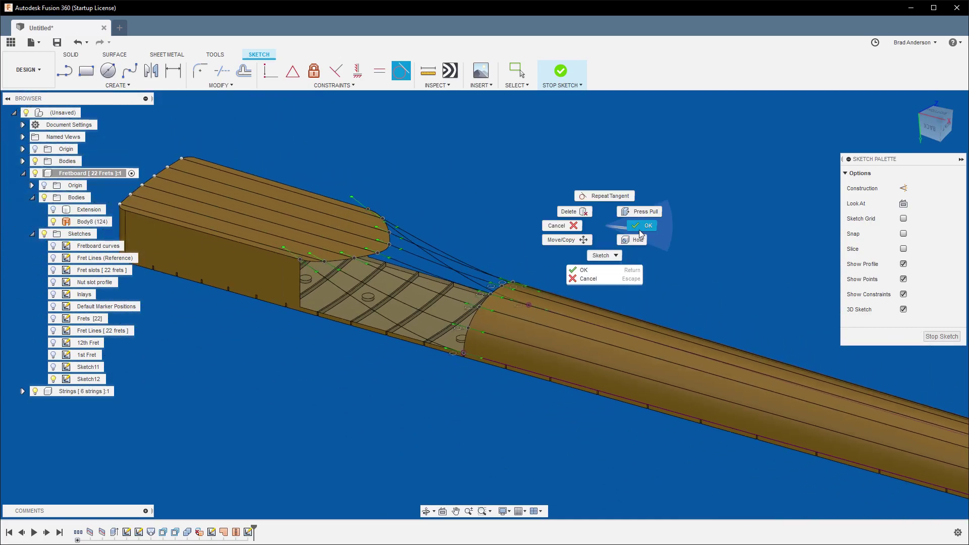
{"action": "left_click", "coordinate": [641, 225]}
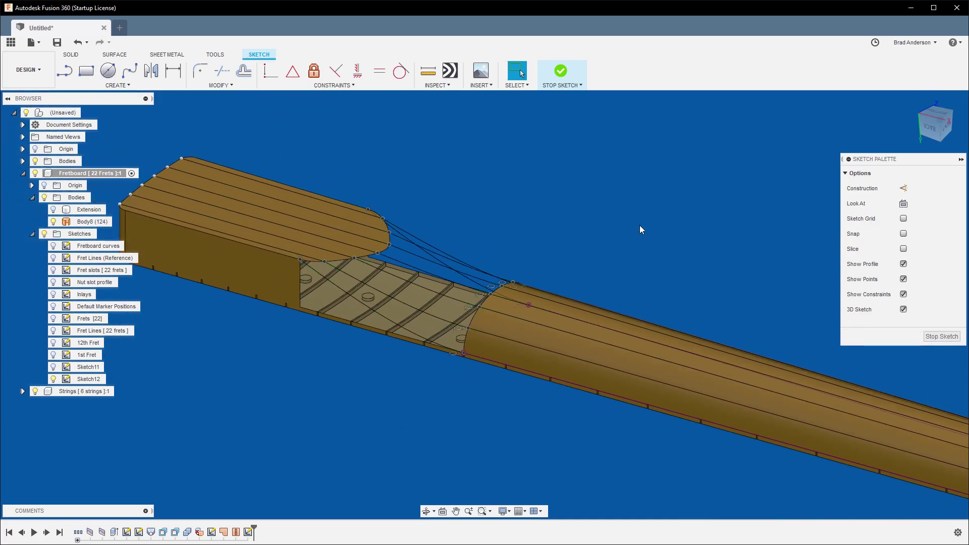
Step: Start a surface Loft and select the first six heel-to-neck splines as profiles, in order from one fretboard edge
{"action": "middle_click_drag", "start_coordinate": [534, 229], "coordinate": [415, 271], "text": "shift"}
{"action": "middle_click_drag", "start_coordinate": [447, 204], "coordinate": [638, 252], "text": "shift"}
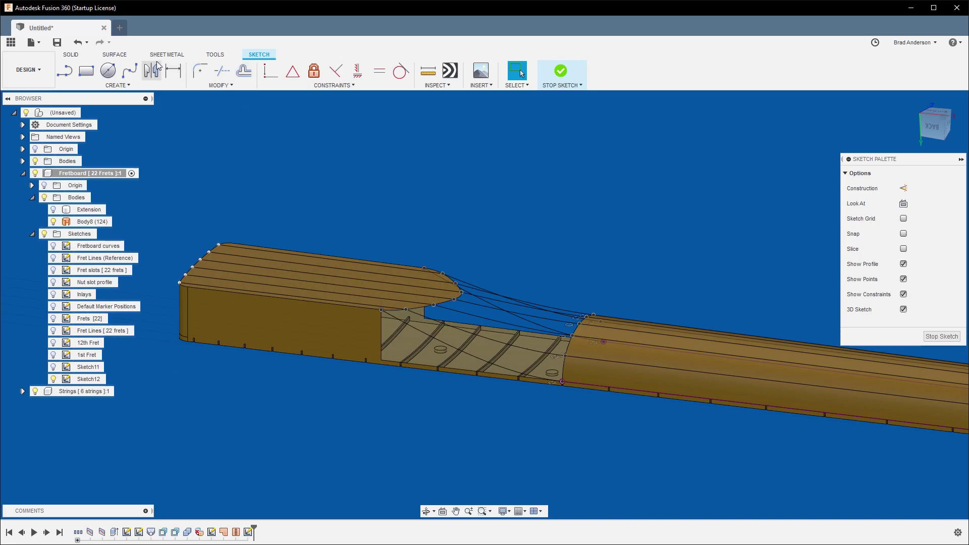
{"action": "left_click", "coordinate": [121, 58]}
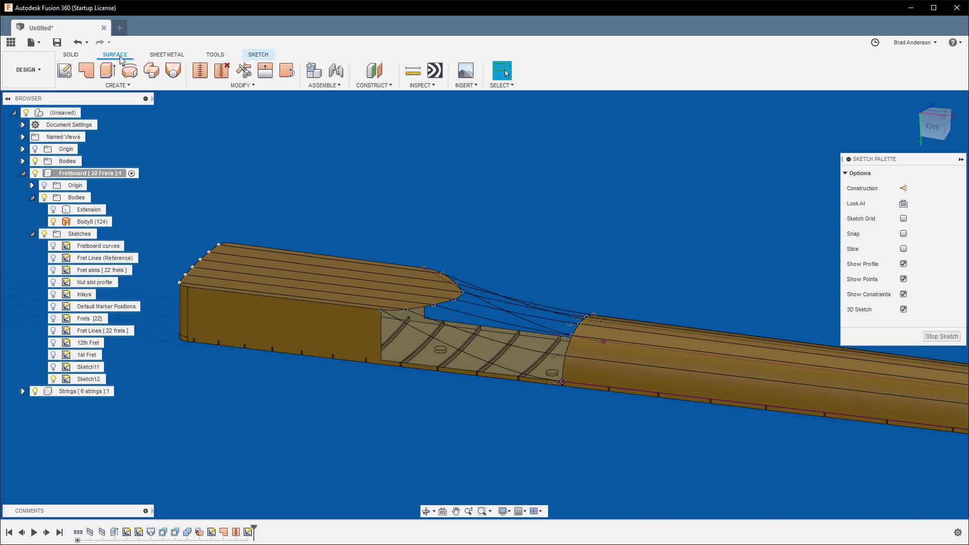
{"action": "left_click", "coordinate": [127, 85]}
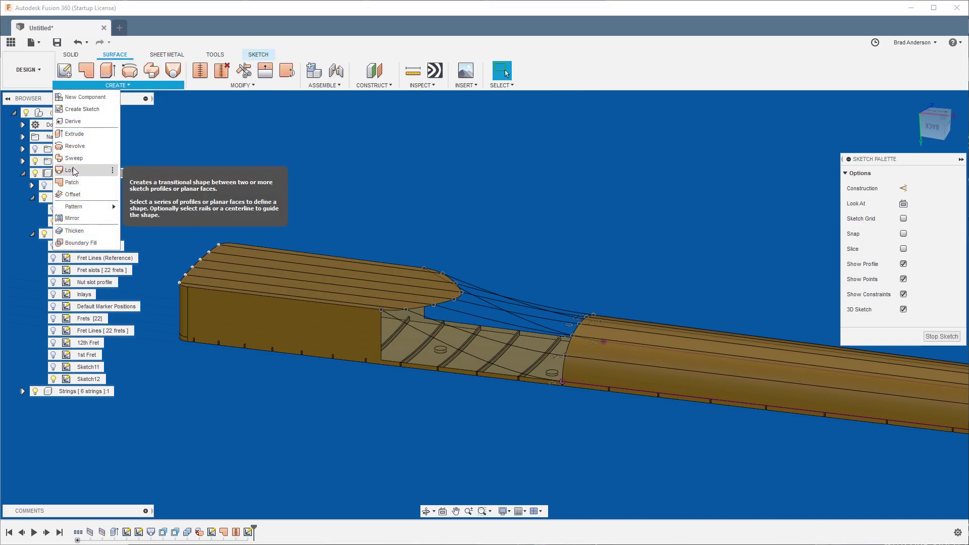
{"action": "left_click", "coordinate": [173, 73]}
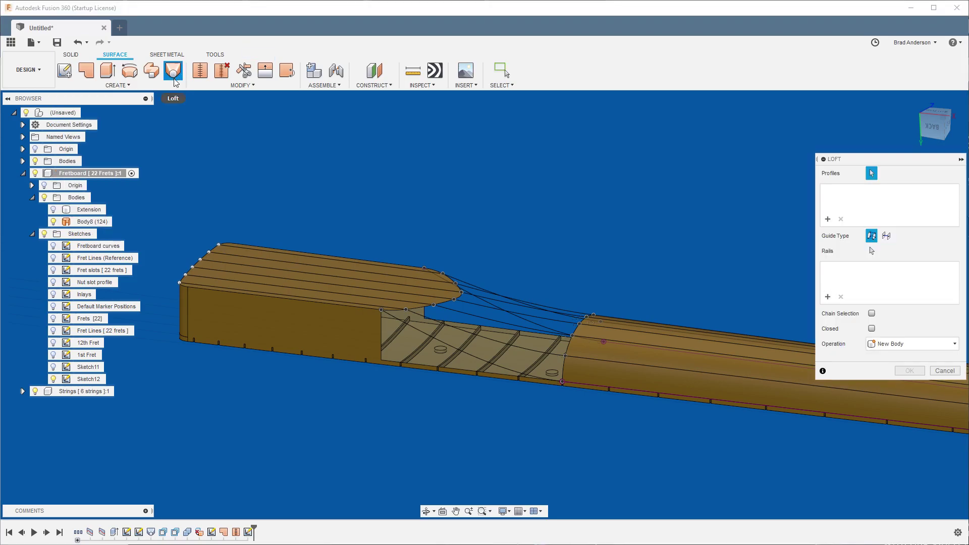
{"action": "middle_click_drag", "start_coordinate": [645, 197], "coordinate": [608, 208], "text": "shift"}
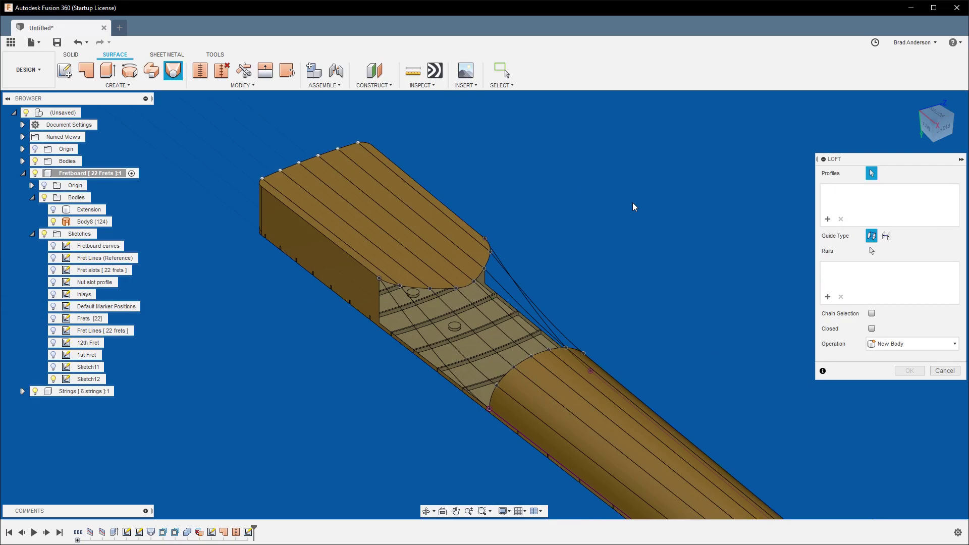
{"action": "scroll", "coordinate": [541, 301], "scroll_direction": "up", "scroll_amount": 3}
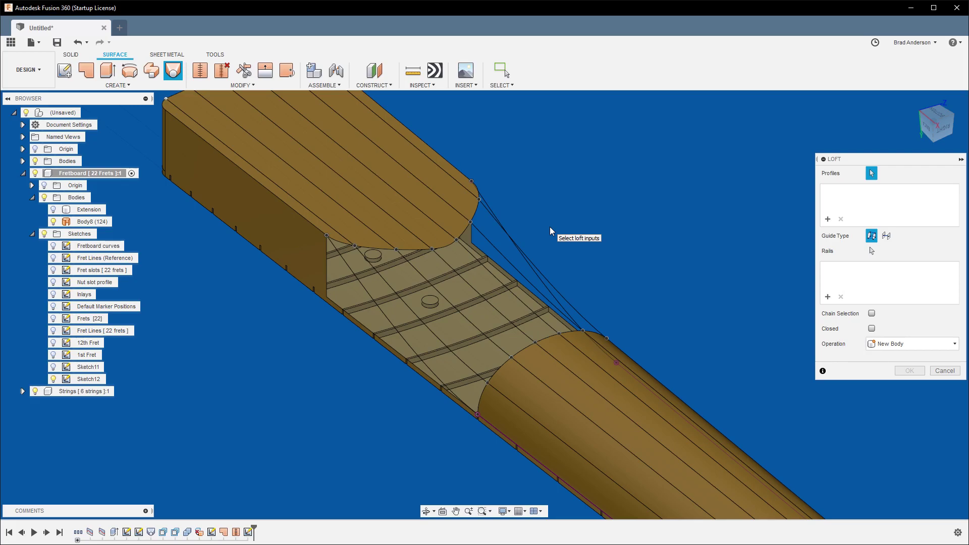
{"action": "left_click", "coordinate": [364, 287]}
{"action": "left_click", "coordinate": [386, 281]}
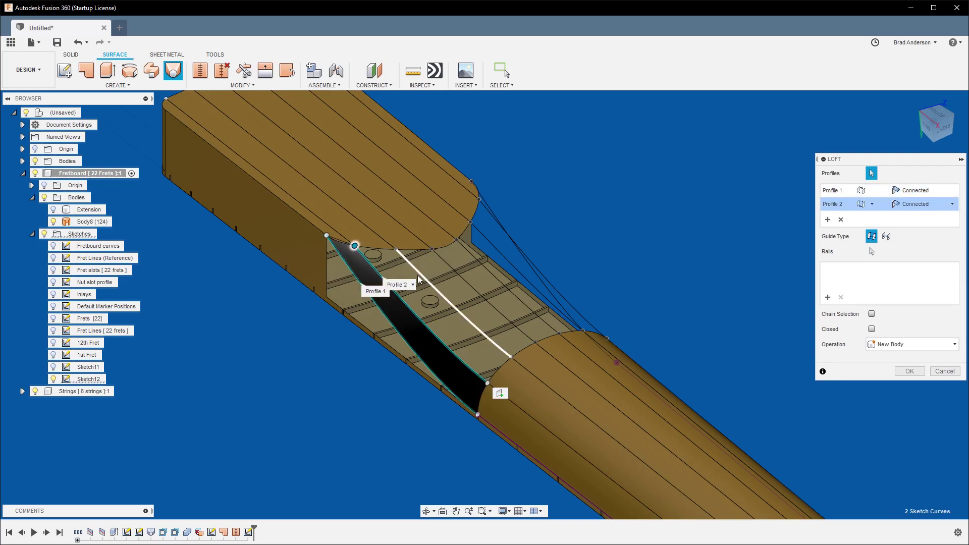
{"action": "left_click", "coordinate": [421, 281]}
{"action": "left_click", "coordinate": [449, 271]}
{"action": "left_click", "coordinate": [464, 254]}
{"action": "left_click", "coordinate": [497, 247]}
Step: Add the last two heel-to-neck splines on the opposite side as loft profiles 7 and 8
{"action": "middle_click_drag", "start_coordinate": [638, 316], "coordinate": [673, 263], "text": "shift"}
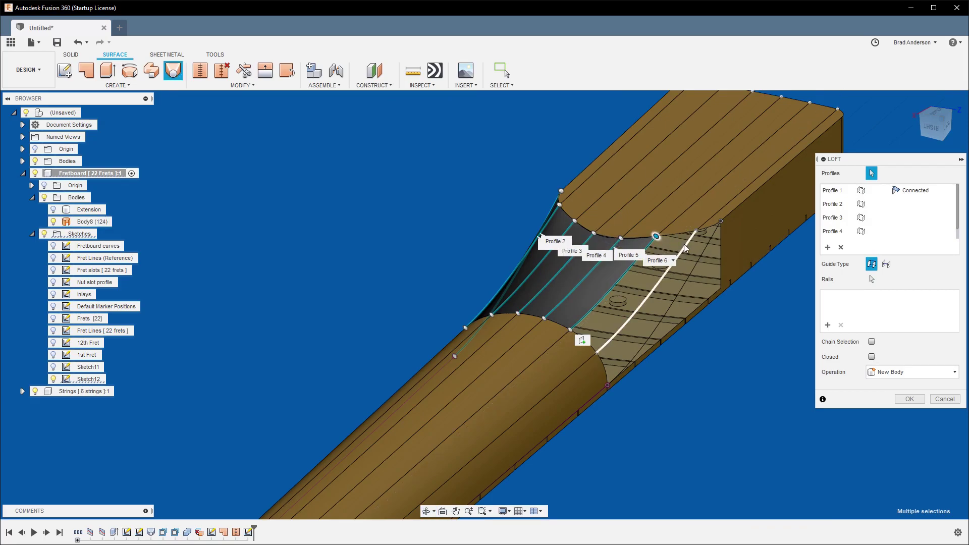
{"action": "left_click", "coordinate": [705, 252]}
{"action": "mouse_move", "coordinate": [714, 238]}
{"action": "middle_mouse_down", "text": "shift"}
{"action": "mouse_move", "coordinate": [623, 357]}
{"action": "mouse_move", "coordinate": [493, 323]}
{"action": "middle_mouse_up", "text": "shift"}
{"action": "middle_click_drag", "start_coordinate": [674, 260], "coordinate": [679, 197], "text": "shift"}
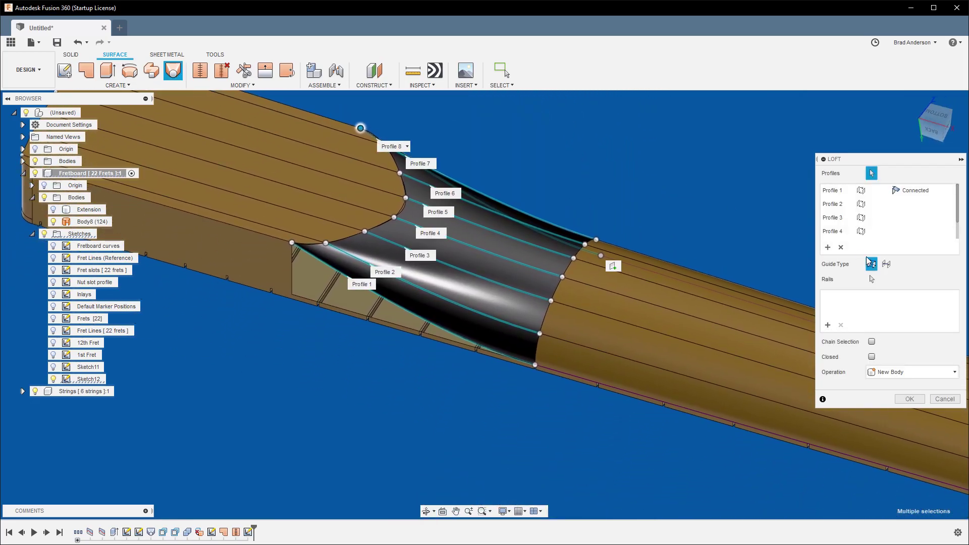
Step: Set the neck's curved end edge and the heel's rounded edge as loft rails, and create the transition surface as a new body
{"action": "left_click", "coordinate": [869, 279]}
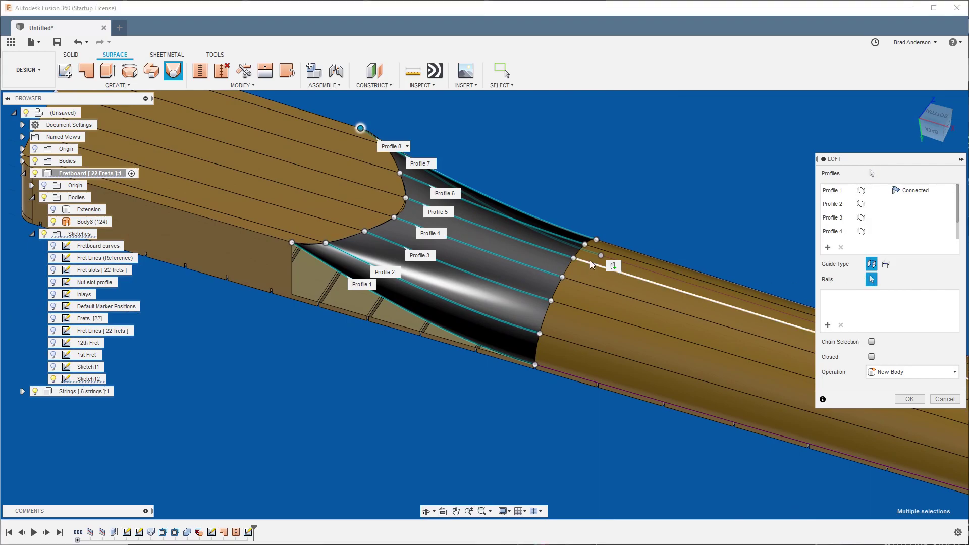
{"action": "scroll", "coordinate": [572, 300], "scroll_direction": "up", "scroll_amount": 3}
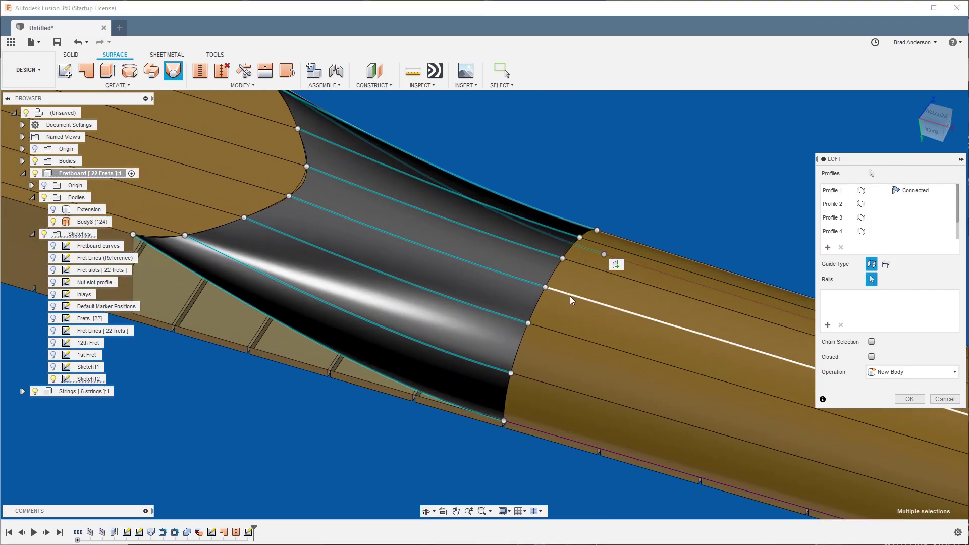
{"action": "left_click", "coordinate": [545, 298]}
{"action": "middle_click_drag", "start_coordinate": [401, 281], "coordinate": [598, 326]}
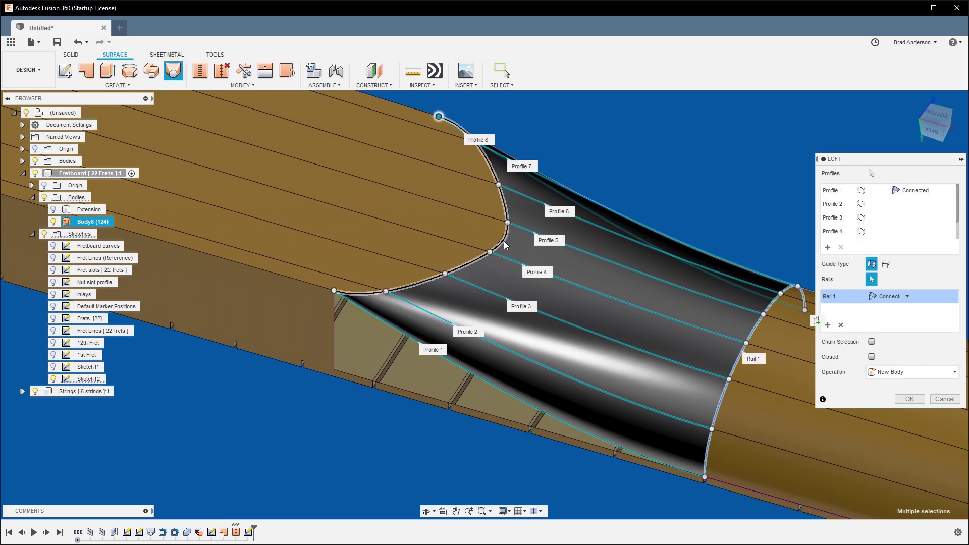
{"action": "left_click", "coordinate": [504, 245]}
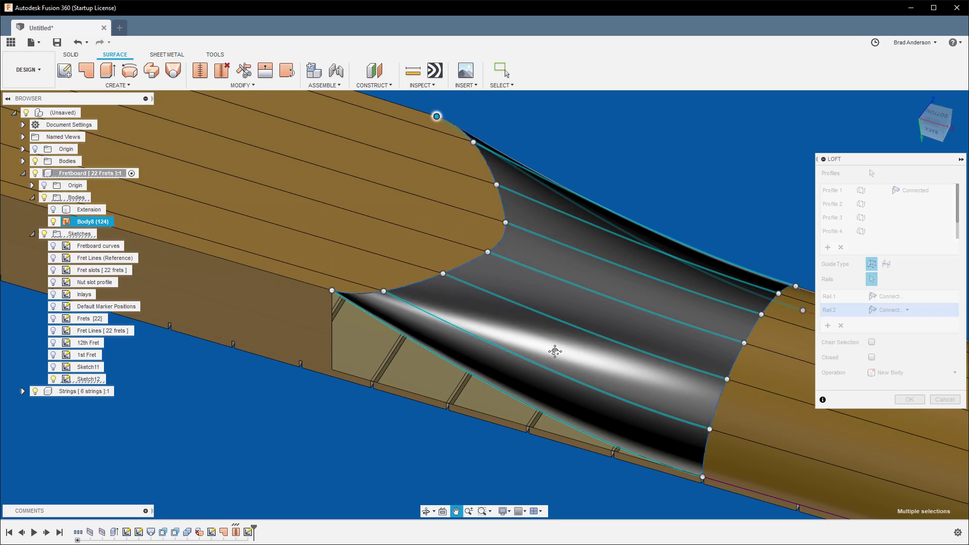
{"action": "middle_click_drag", "start_coordinate": [562, 351], "coordinate": [494, 341]}
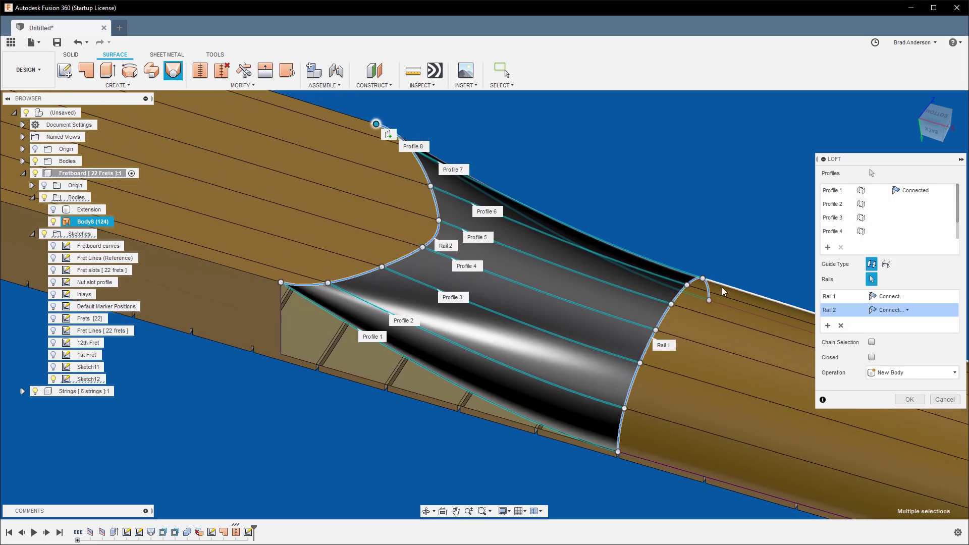
{"action": "left_click", "coordinate": [909, 400]}
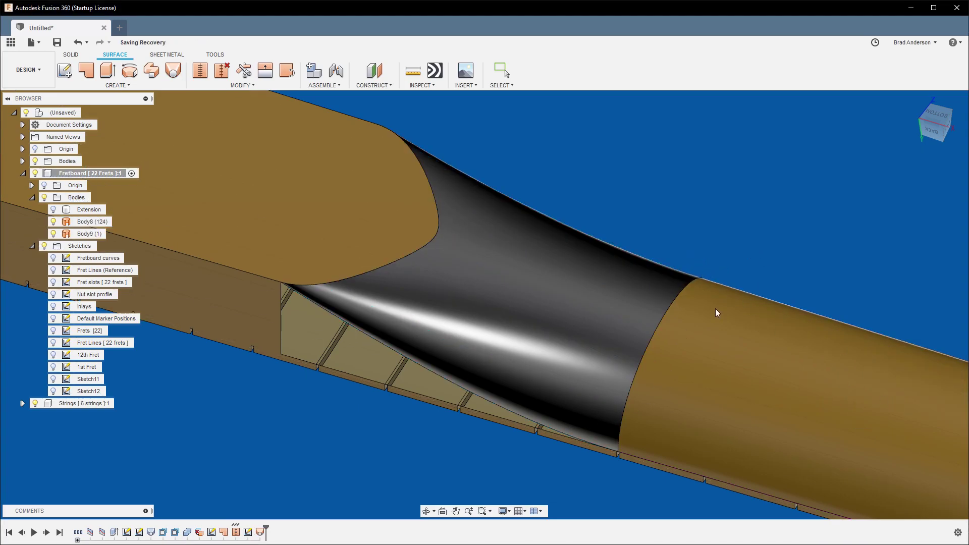
{"action": "scroll", "coordinate": [721, 308], "scroll_direction": "down", "scroll_amount": 5}
{"action": "scroll", "coordinate": [574, 210], "scroll_direction": "up", "scroll_amount": 3}
{"action": "mouse_move", "coordinate": [574, 207]}
{"action": "middle_mouse_down", "text": "shift"}
{"action": "mouse_move", "coordinate": [571, 197]}
{"action": "mouse_move", "coordinate": [613, 190]}
{"action": "mouse_move", "coordinate": [576, 211]}
{"action": "middle_mouse_up", "text": "shift"}
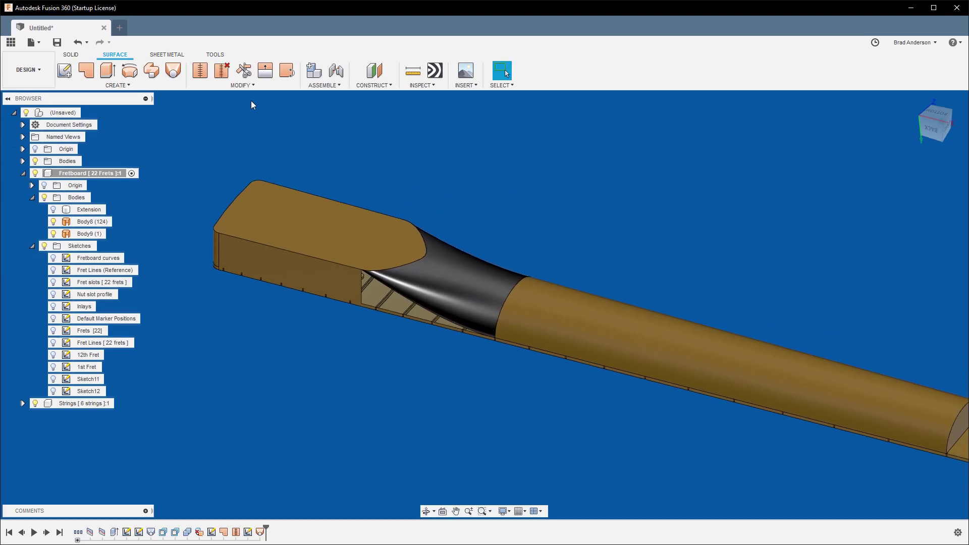
Step: Stitch the lofted heel transition surface to the main neck and fretboard surface body at 0.03937 in tolerance
{"action": "left_click", "coordinate": [199, 71]}
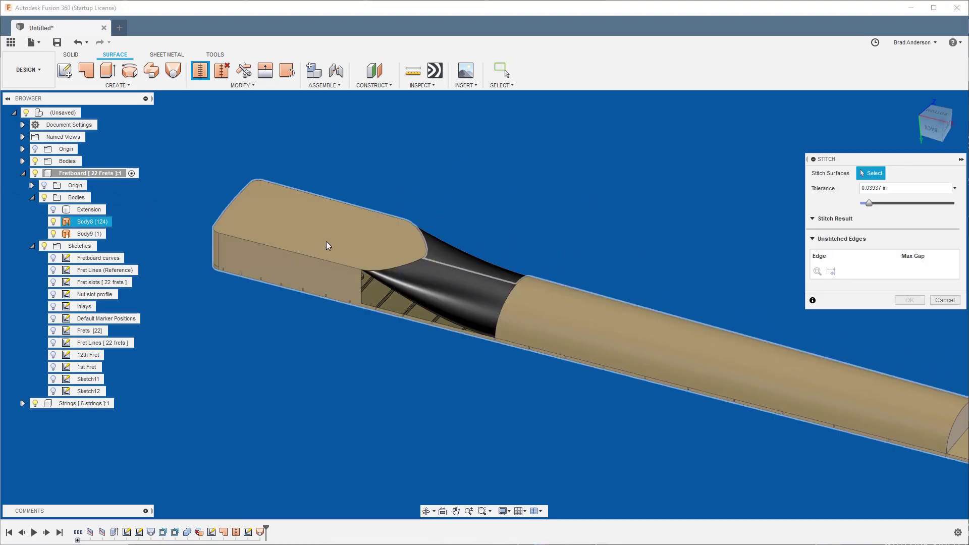
{"action": "left_click", "coordinate": [324, 241]}
{"action": "left_click", "coordinate": [462, 284]}
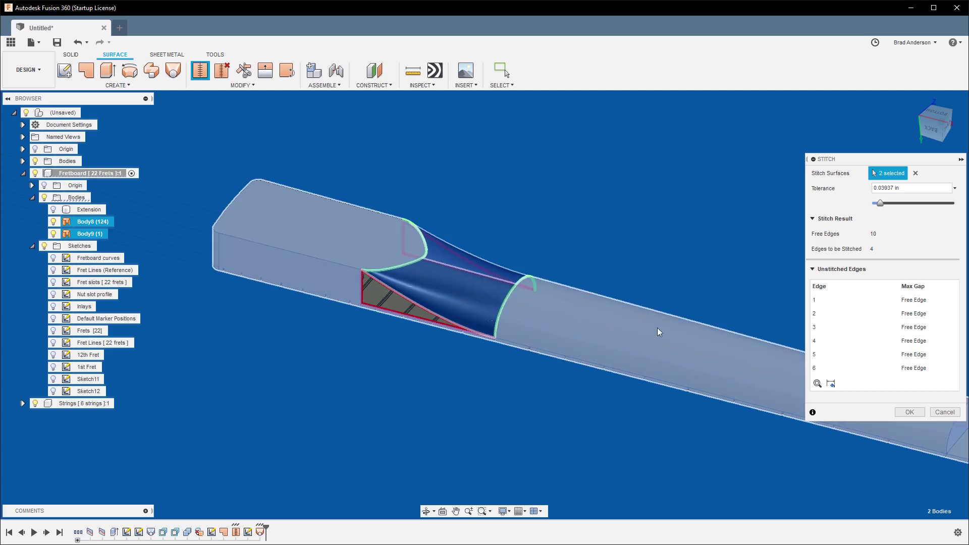
{"action": "left_click", "coordinate": [909, 413]}
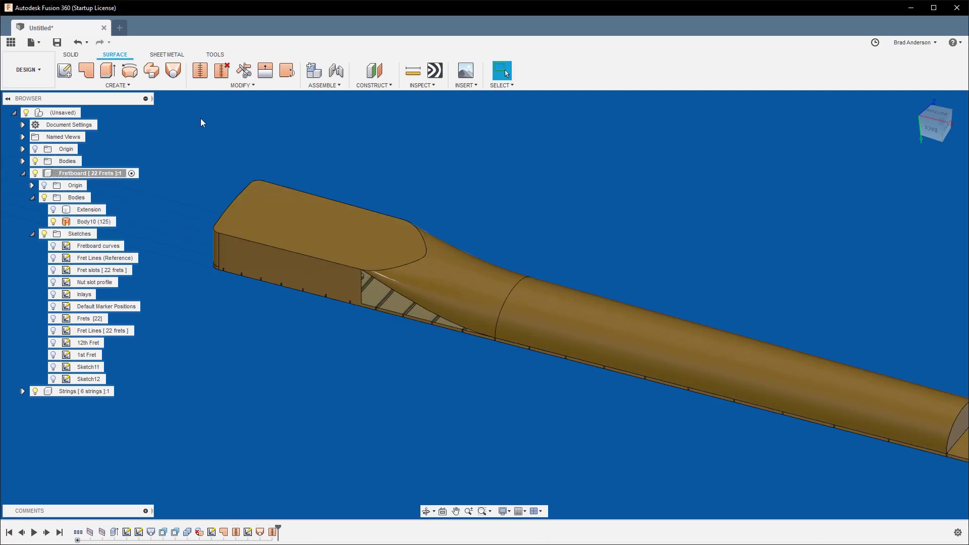
Step: Patch the triangular opening on one side of the heel transition as a new body, using its chained boundary edges
{"action": "middle_click_drag", "start_coordinate": [616, 272], "coordinate": [500, 261], "text": "shift"}
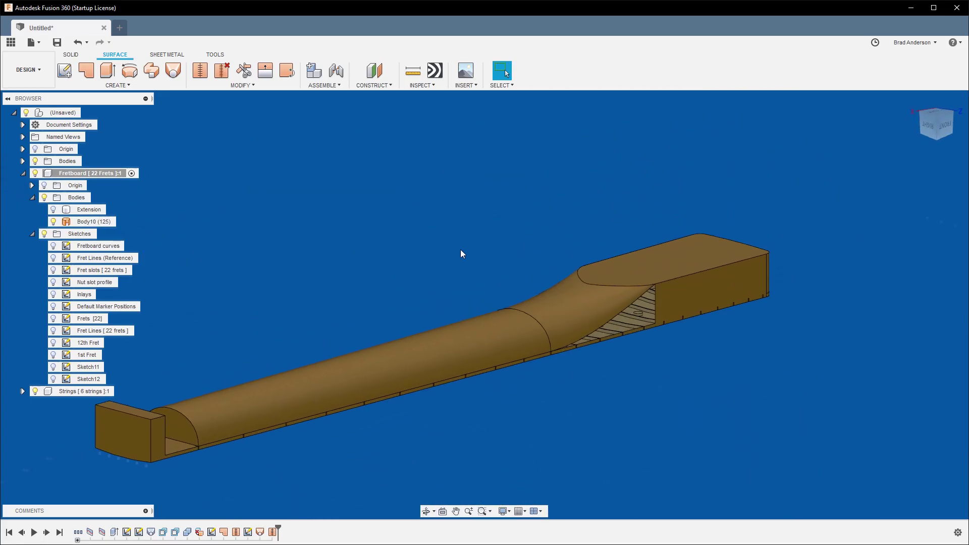
{"action": "left_click", "coordinate": [85, 70]}
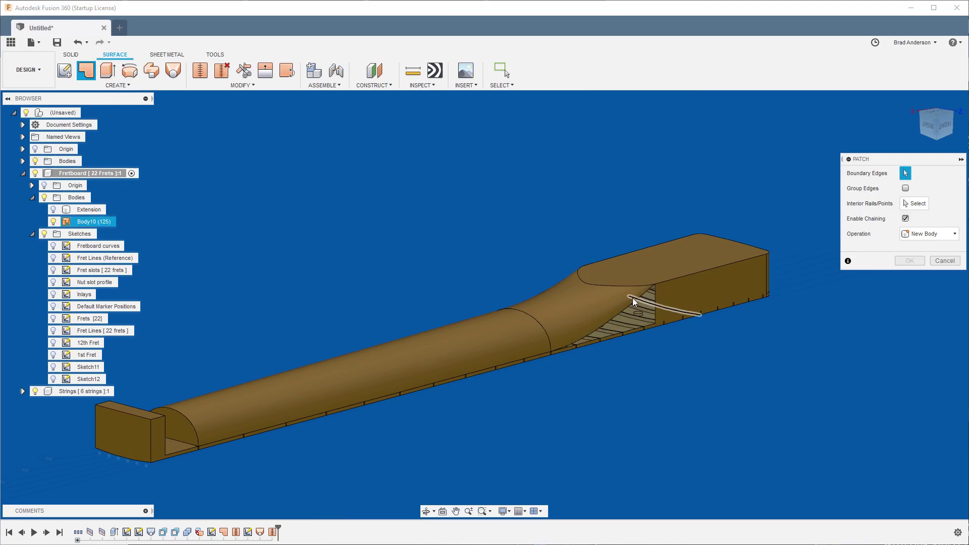
{"action": "scroll", "coordinate": [637, 298], "scroll_direction": "up", "scroll_amount": 4}
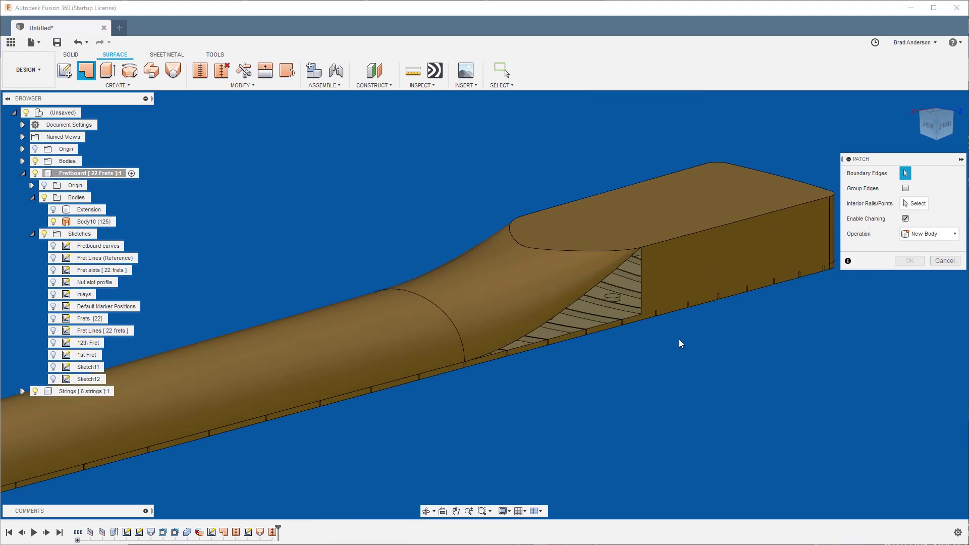
{"action": "left_click", "coordinate": [637, 292]}
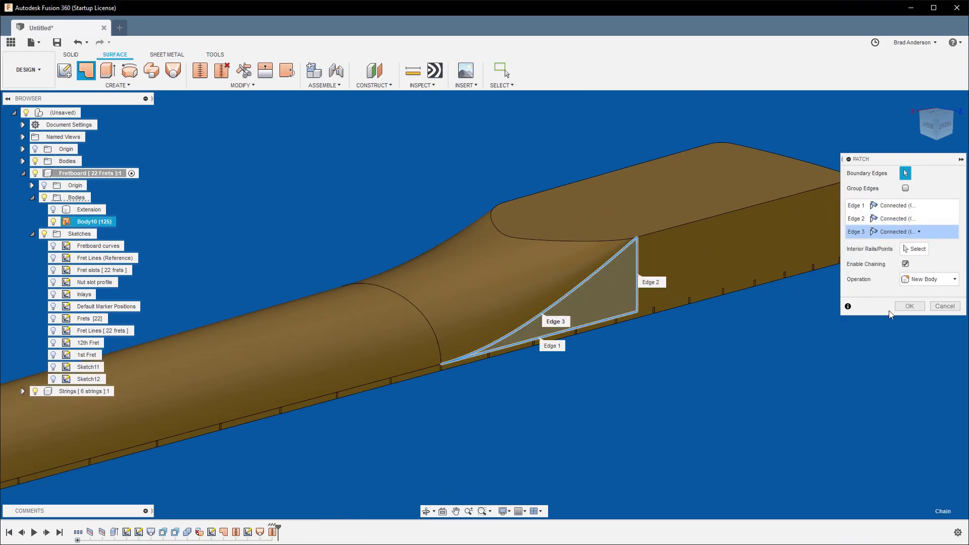
{"action": "left_click", "coordinate": [908, 306]}
Step: Patch the matching triangular opening on the opposite side of the heel transition as a new body
{"action": "middle_click_drag", "start_coordinate": [907, 308], "coordinate": [532, 413], "text": "shift"}
{"action": "right_click", "coordinate": [329, 325]}
{"action": "left_click", "coordinate": [325, 293]}
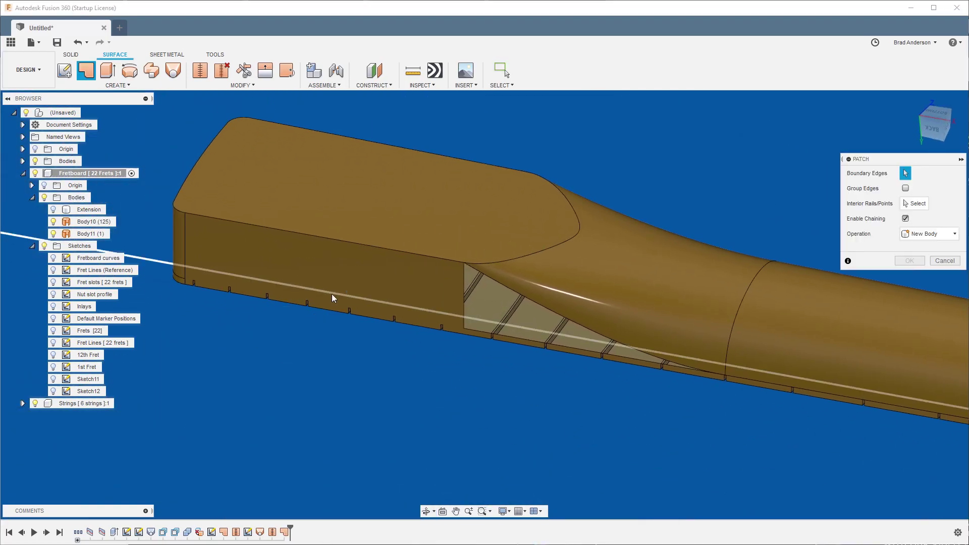
{"action": "left_click", "coordinate": [465, 308]}
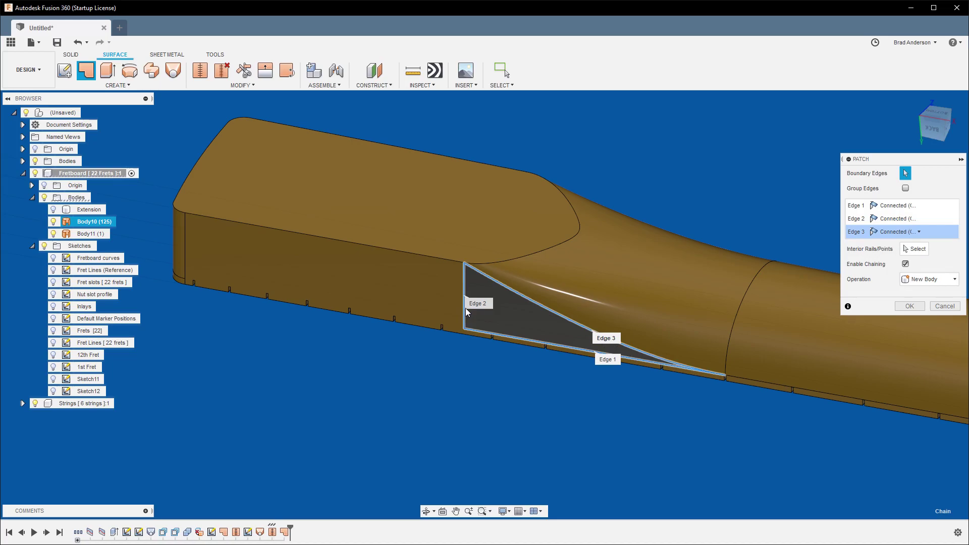
{"action": "key", "text": "Return"}
{"action": "scroll", "coordinate": [445, 246], "scroll_direction": "down", "scroll_amount": 3}
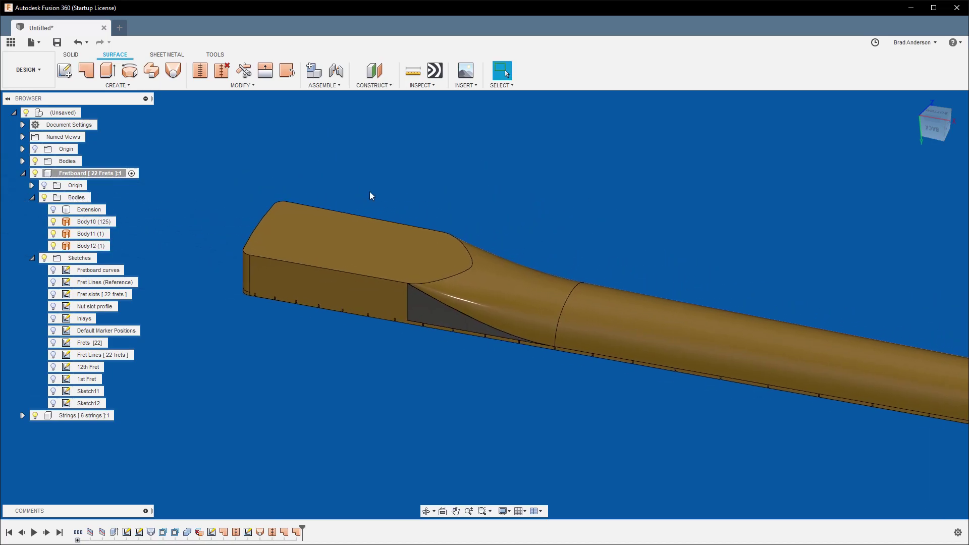
Step: Stitch the neck surface body and both triangular side patches together as a new body
{"action": "left_click", "coordinate": [206, 70]}
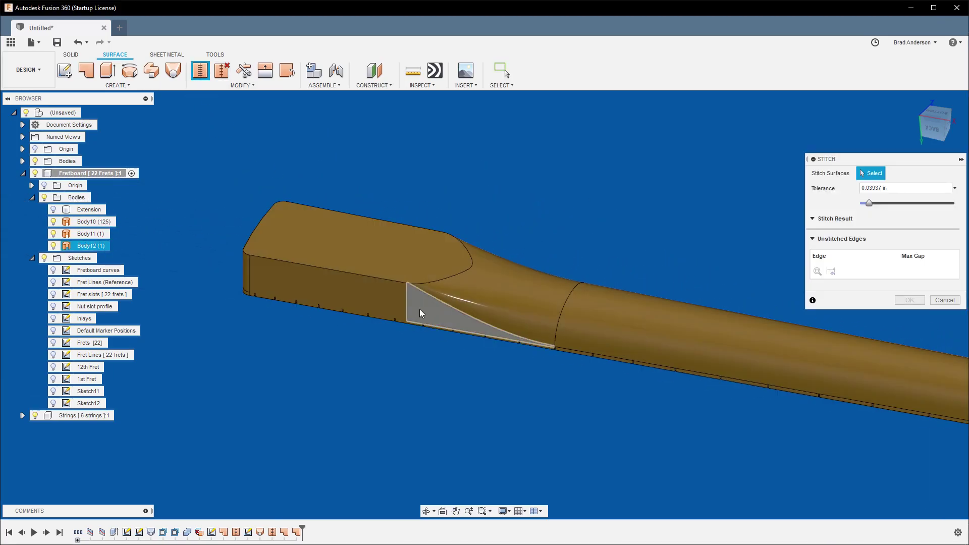
{"action": "left_click", "coordinate": [367, 265]}
{"action": "left_click", "coordinate": [431, 313]}
{"action": "middle_click_drag", "start_coordinate": [646, 246], "coordinate": [649, 236], "text": "shift"}
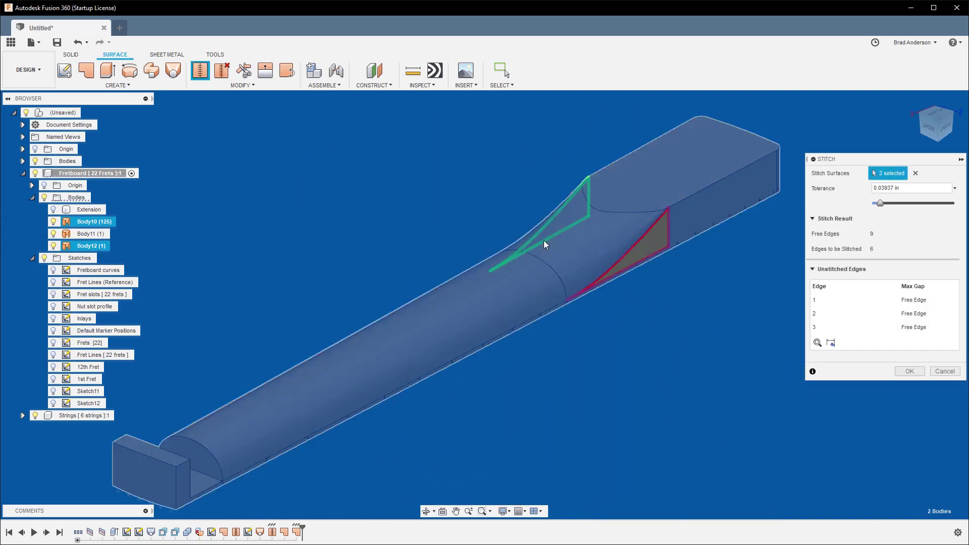
{"action": "left_click", "coordinate": [649, 236]}
{"action": "left_click", "coordinate": [917, 347]}
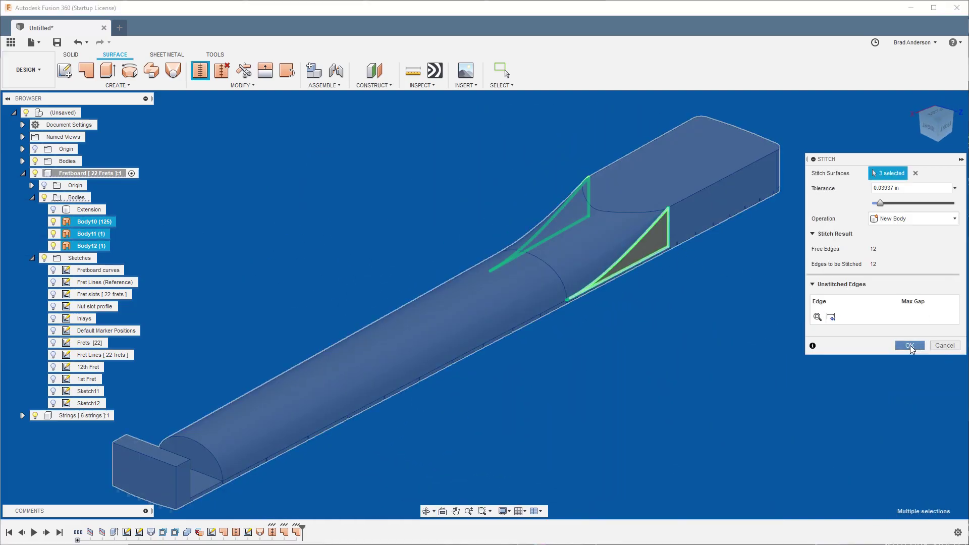
Step: Run a Zebra Analysis on the neck body from the bottom view with horizontal stripes, 20 repeats and high quality
{"action": "scroll", "coordinate": [654, 338], "scroll_direction": "up", "scroll_amount": 3}
{"action": "middle_click_drag", "start_coordinate": [654, 337], "coordinate": [633, 369], "text": "shift"}
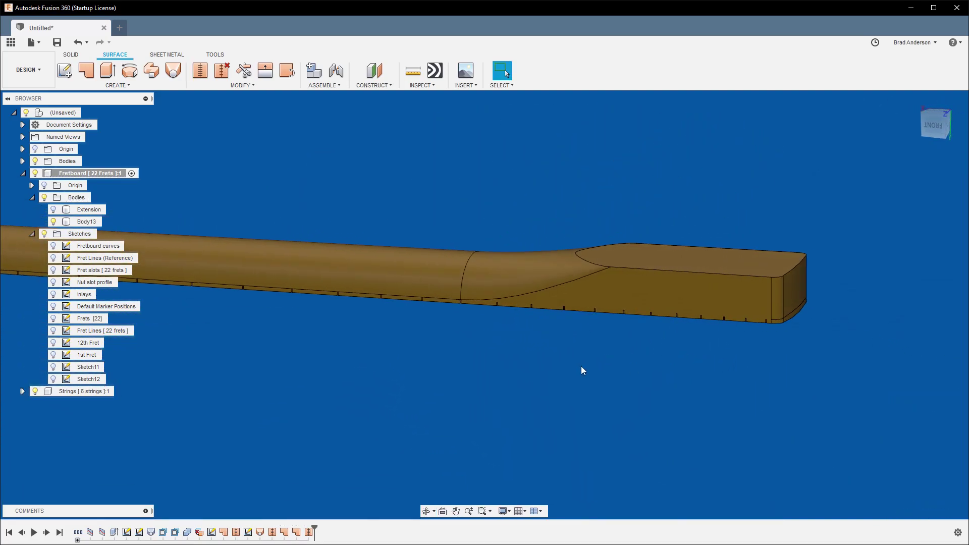
{"action": "middle_click_drag", "start_coordinate": [586, 340], "coordinate": [535, 132], "text": "shift"}
{"action": "left_click", "coordinate": [934, 113]}
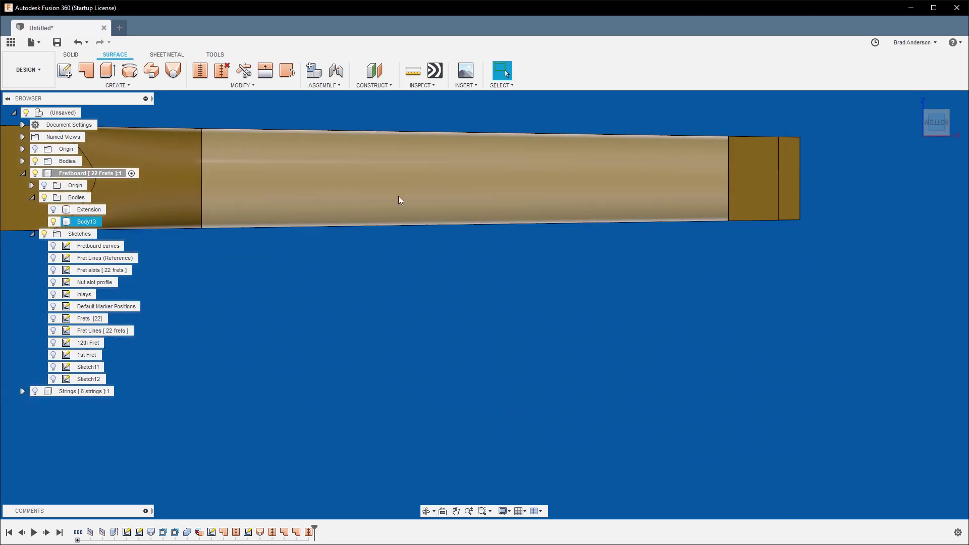
{"action": "left_click", "coordinate": [422, 85]}
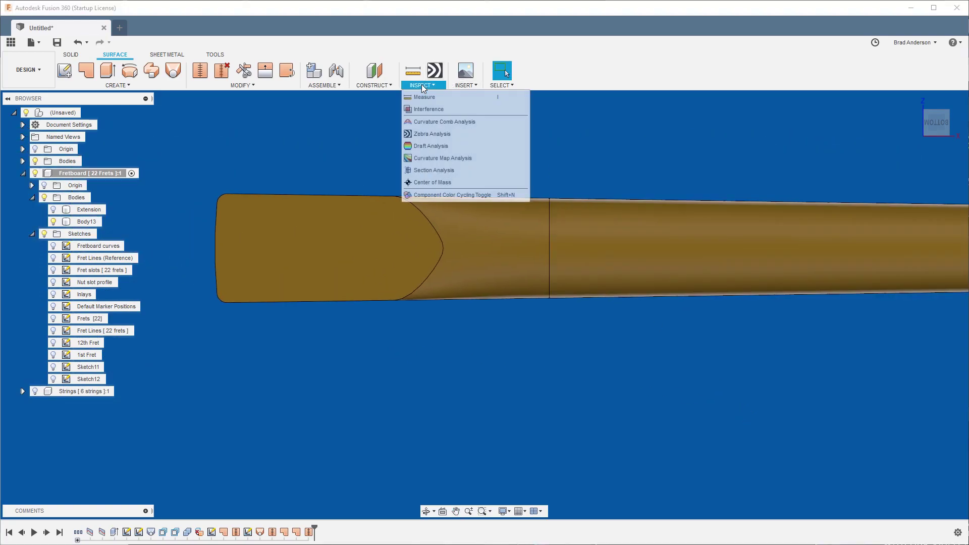
{"action": "left_click", "coordinate": [431, 133]}
{"action": "left_click", "coordinate": [586, 238]}
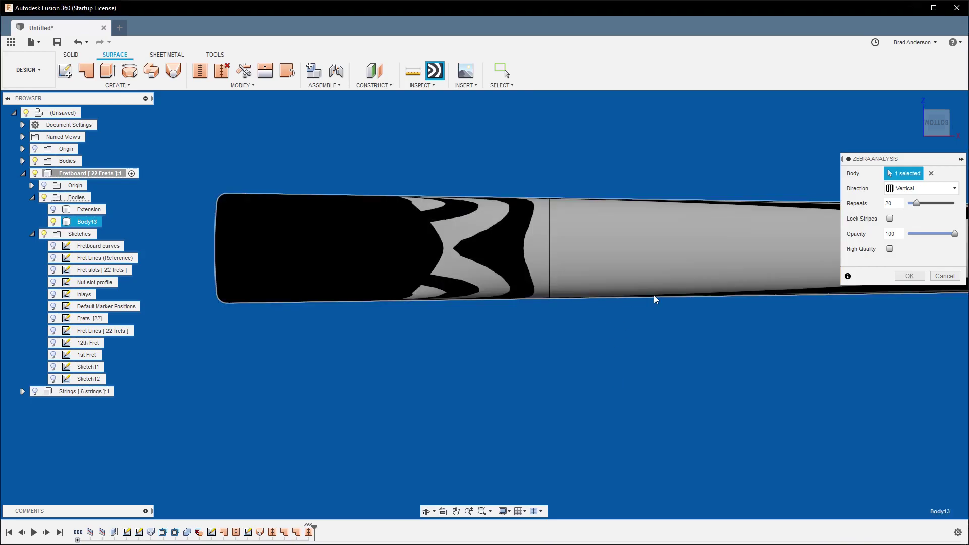
{"action": "left_click", "coordinate": [918, 216]}
{"action": "left_click", "coordinate": [890, 249]}
{"action": "middle_click_drag", "start_coordinate": [533, 326], "coordinate": [532, 368]}
{"action": "scroll", "coordinate": [550, 385], "scroll_direction": "up", "scroll_amount": 5}
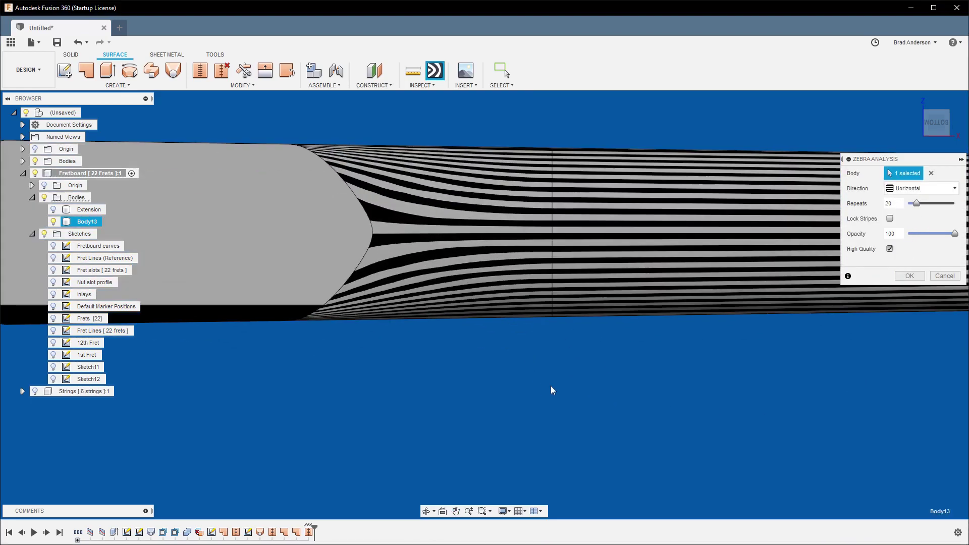
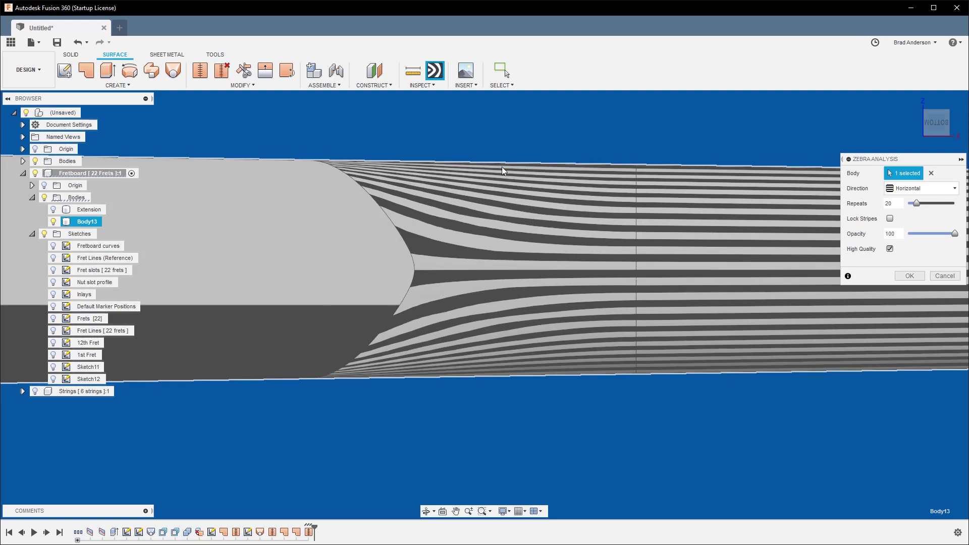
Step: Examine how the zebra stripes flow across the heel-to-neck seam from several angles, and close the analysis without saving it
{"action": "mouse_move", "coordinate": [426, 210]}
{"action": "middle_mouse_down", "text": "shift"}
{"action": "mouse_move", "coordinate": [444, 262]}
{"action": "mouse_move", "coordinate": [495, 298]}
{"action": "middle_mouse_up", "text": "shift"}
{"action": "middle_click_drag", "start_coordinate": [540, 357], "coordinate": [641, 314], "text": "shift"}
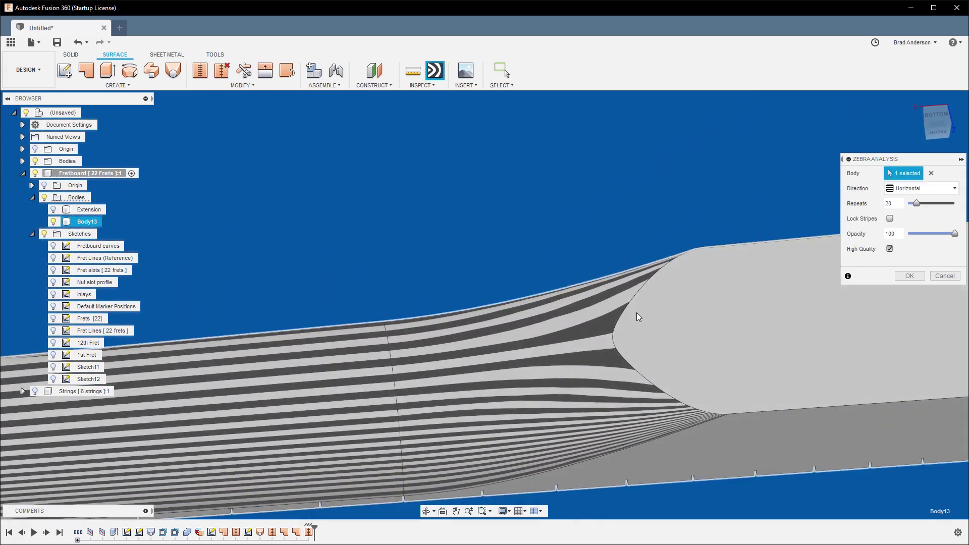
{"action": "key", "text": "Escape"}
Step: Examine the heel transition and the whole neck body from several sides, with and without visible edges
{"action": "scroll", "coordinate": [605, 274], "scroll_direction": "down", "scroll_amount": 3}
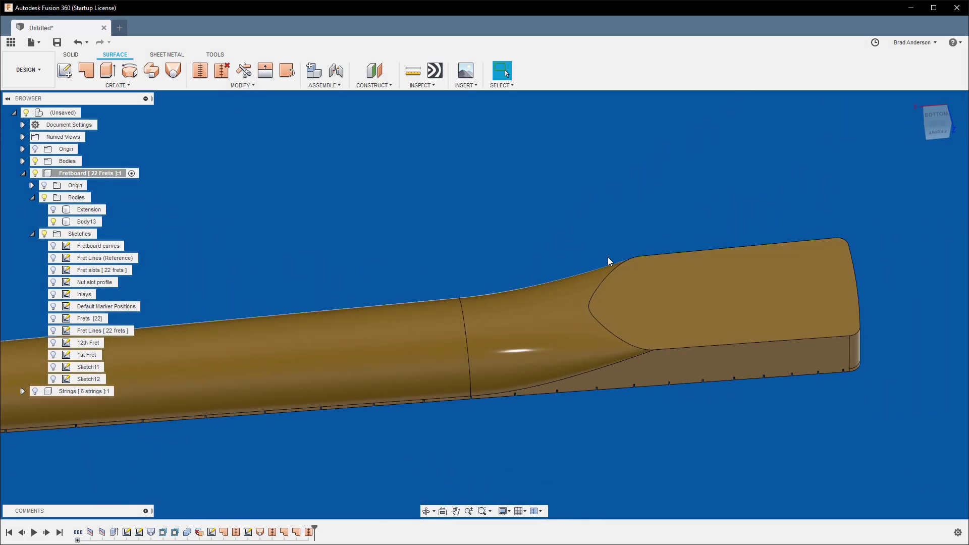
{"action": "key", "text": "ctrl+4"}
{"action": "middle_click_drag", "start_coordinate": [586, 247], "coordinate": [762, 321], "text": "shift"}
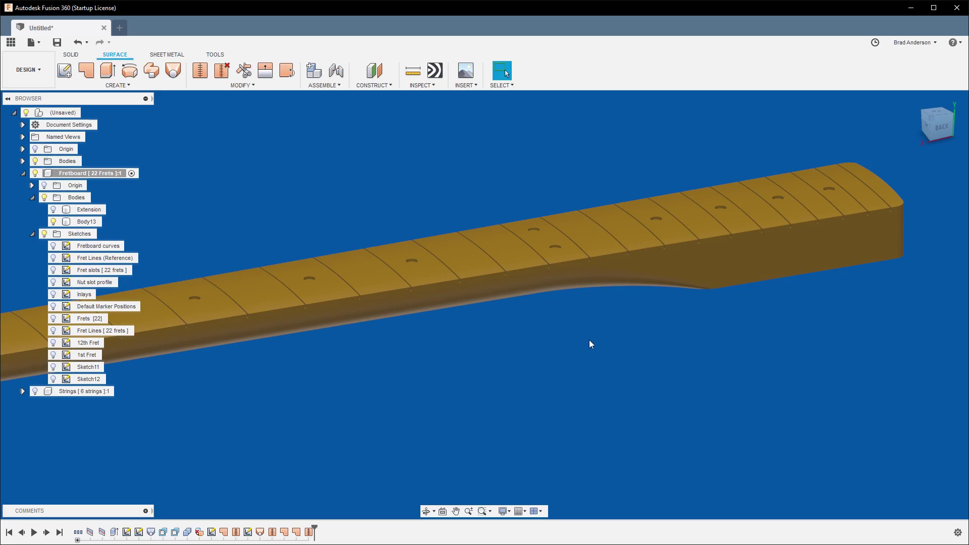
{"action": "scroll", "coordinate": [641, 357], "scroll_direction": "down", "scroll_amount": 3}
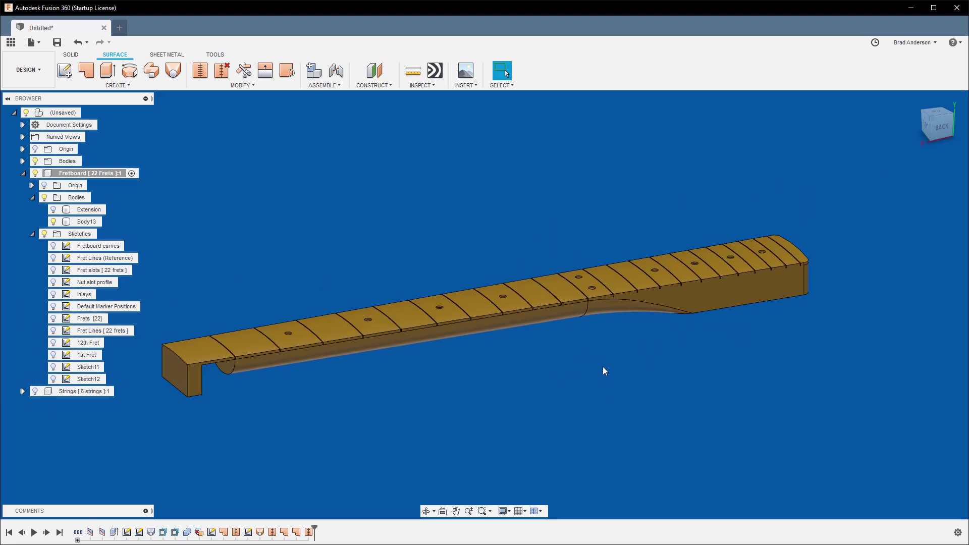
{"action": "middle_click_drag", "start_coordinate": [581, 393], "coordinate": [641, 371], "text": "shift"}
{"action": "left_click", "coordinate": [479, 285]}
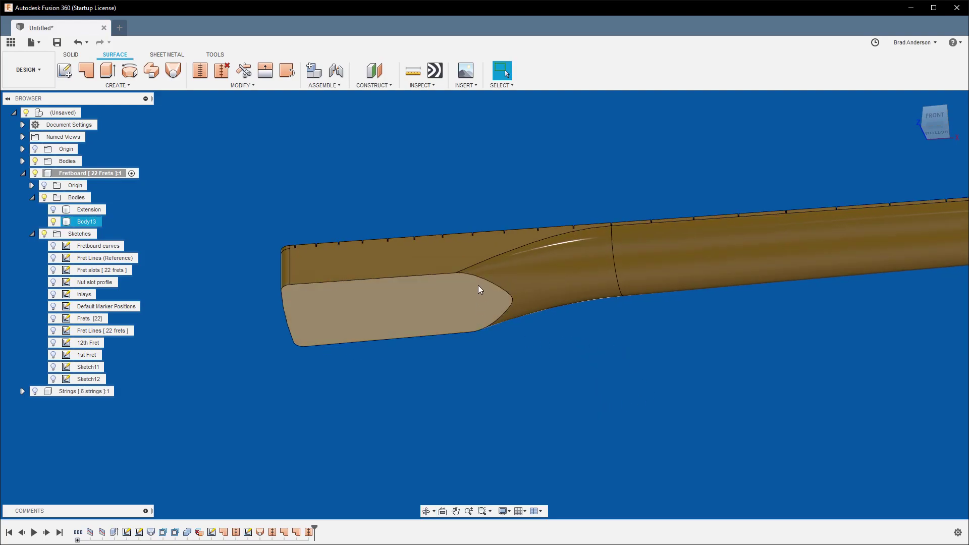
{"action": "left_click", "coordinate": [589, 277]}
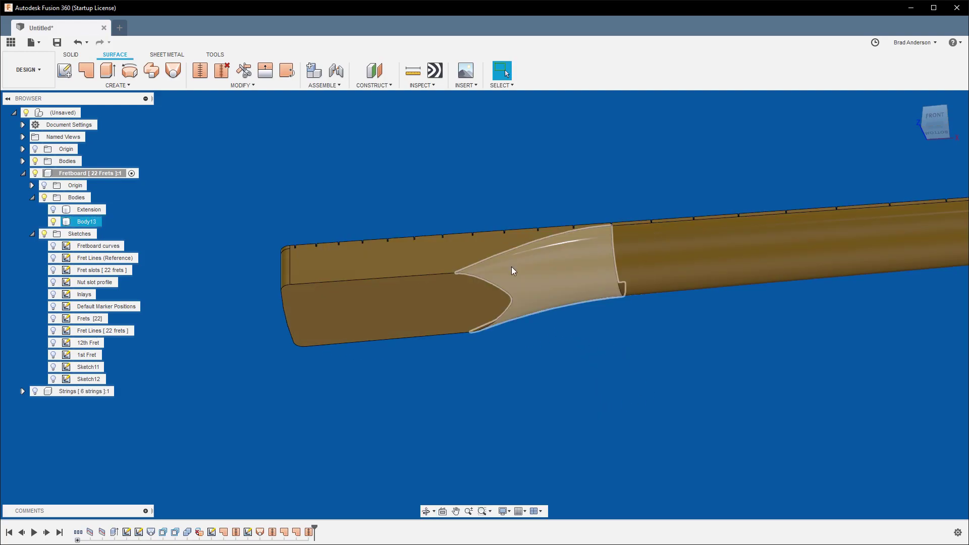
{"action": "left_click", "coordinate": [620, 353]}
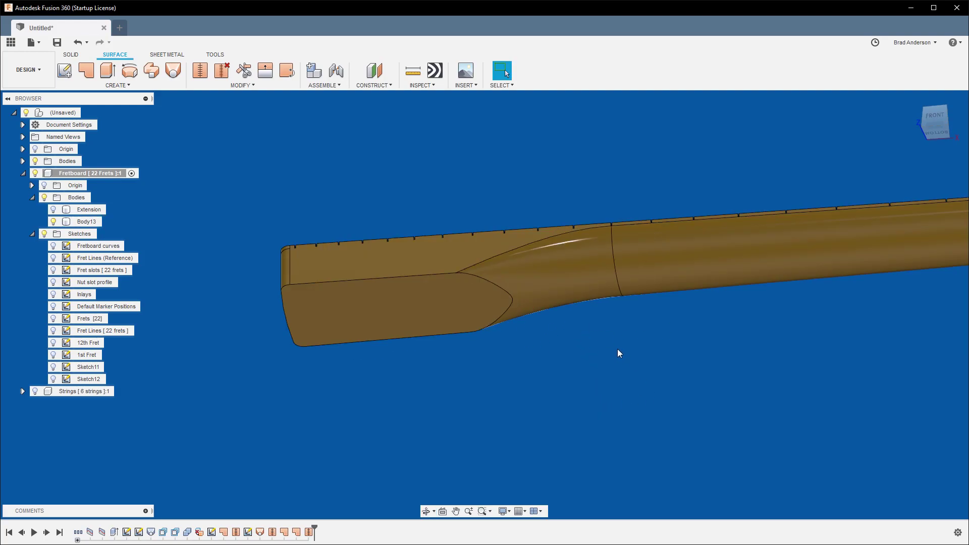
{"action": "middle_click_drag", "start_coordinate": [727, 355], "coordinate": [667, 386], "text": "shift"}
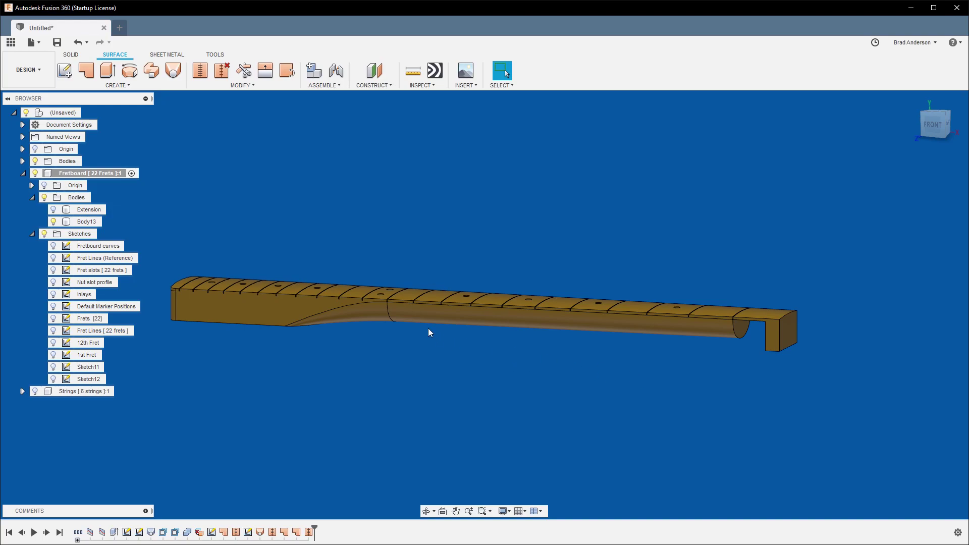
Step: Delete the thin strip faces that wrap around the heel end just below the fretboard surface, using the solid tools
{"action": "middle_click_drag", "start_coordinate": [420, 421], "coordinate": [443, 410], "text": "shift"}
{"action": "scroll", "coordinate": [605, 382], "scroll_direction": "up", "scroll_amount": 3}
{"action": "scroll", "coordinate": [480, 396], "scroll_direction": "up", "scroll_amount": 1}
{"action": "middle_click_drag", "start_coordinate": [346, 331], "coordinate": [461, 417]}
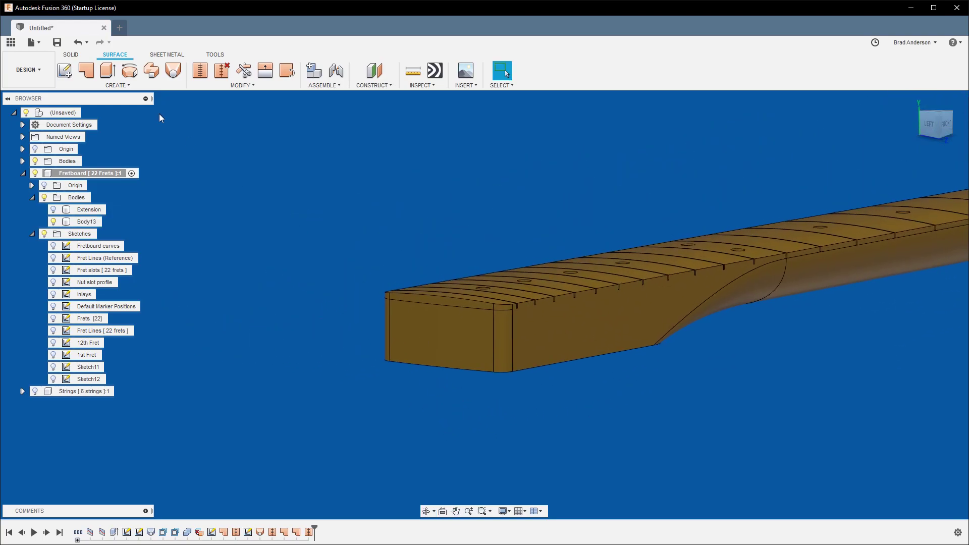
{"action": "left_click", "coordinate": [68, 53]}
{"action": "left_click", "coordinate": [456, 301]}
{"action": "middle_click_drag", "start_coordinate": [504, 307], "coordinate": [404, 302], "text": "shift"}
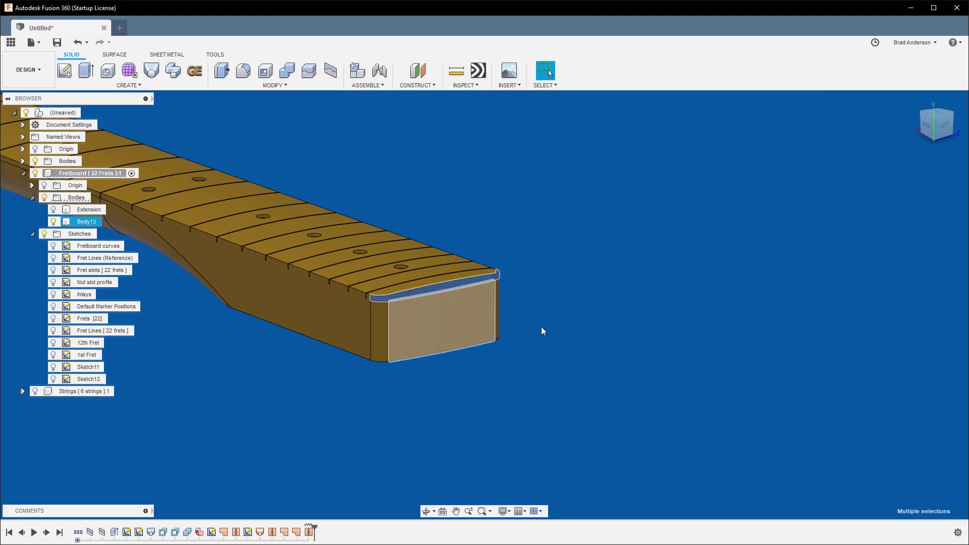
{"action": "key", "text": "Delete"}
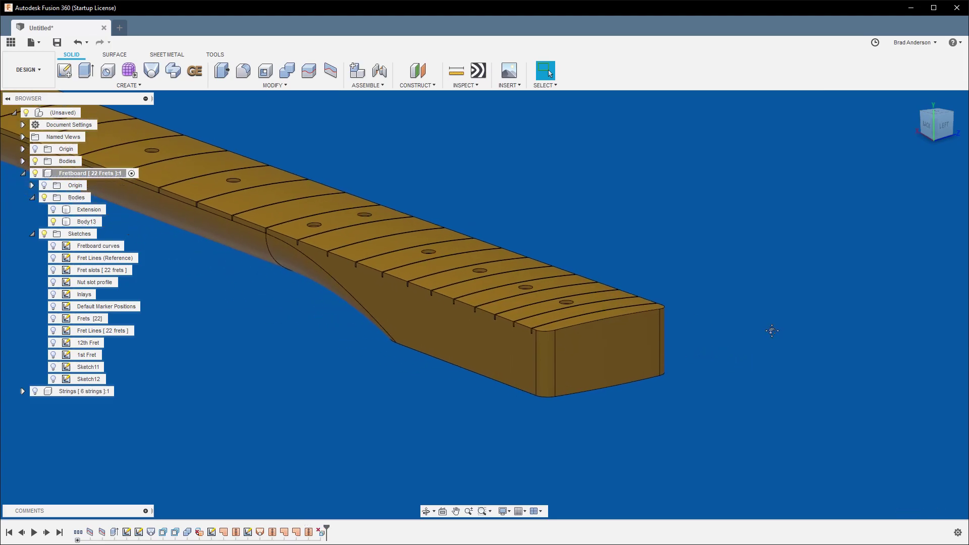